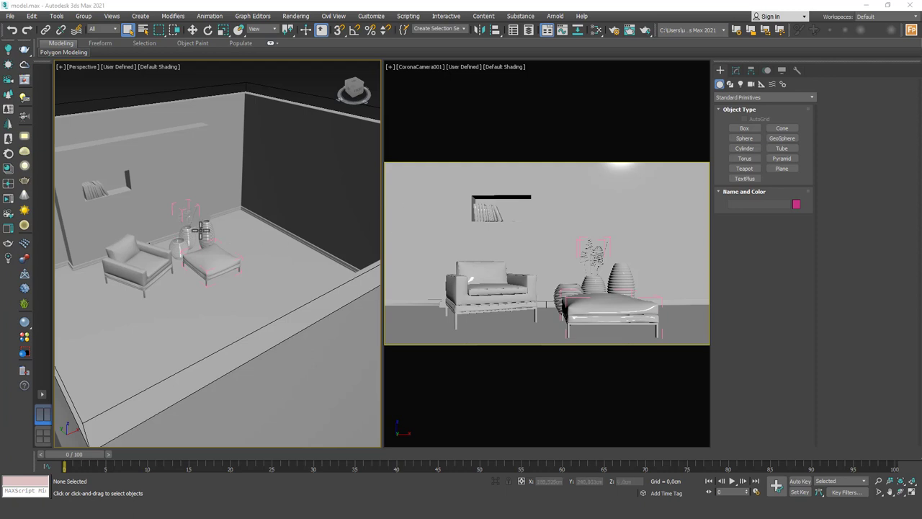
Examine the room's enclosing walls from several angles, selecting each of the two outer walls in turn.
alt+middle_drag(217, 225, 322, 371)
scroll(323, 371, down, 5)
mouse_move(255, 261)
alt+middle_down()
mouse_move(117, 268)
mouse_move(267, 270)
alt+middle_up()
click(223, 265)
click(268, 270)
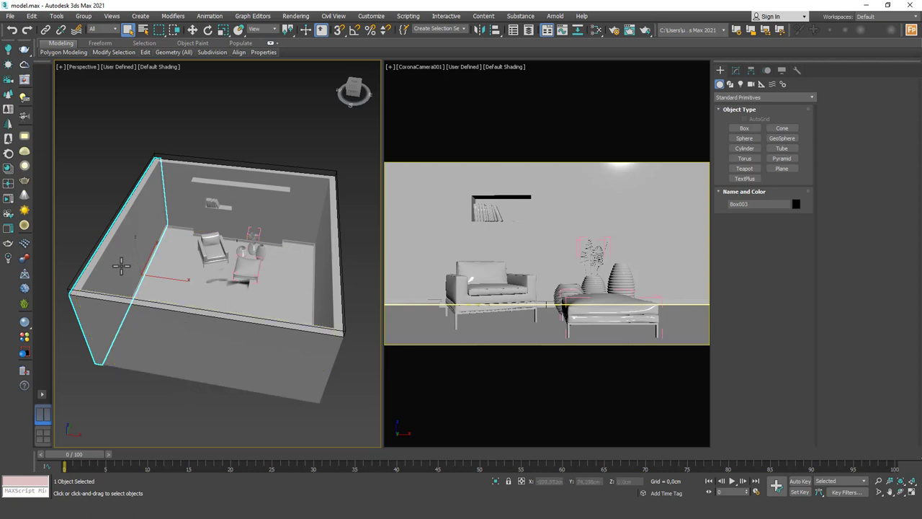
click(154, 333)
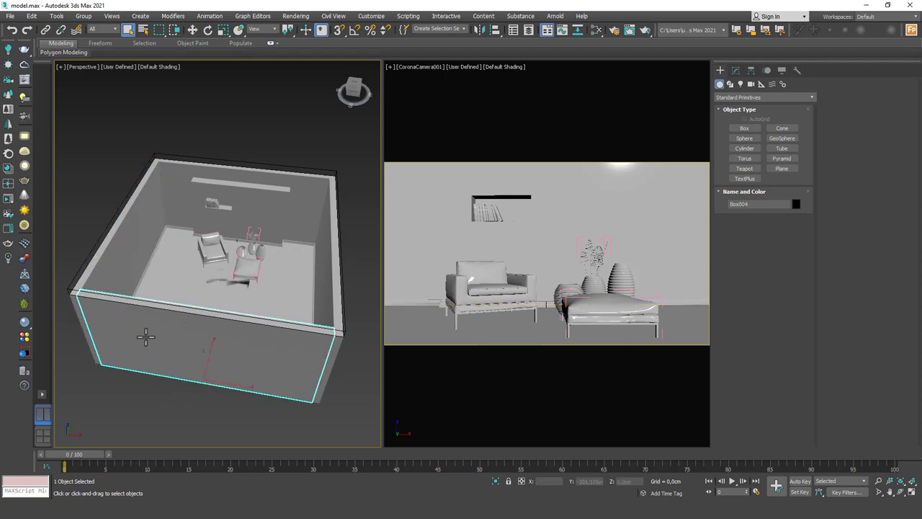
alt+middle_drag(127, 277, 192, 274)
click(191, 291)
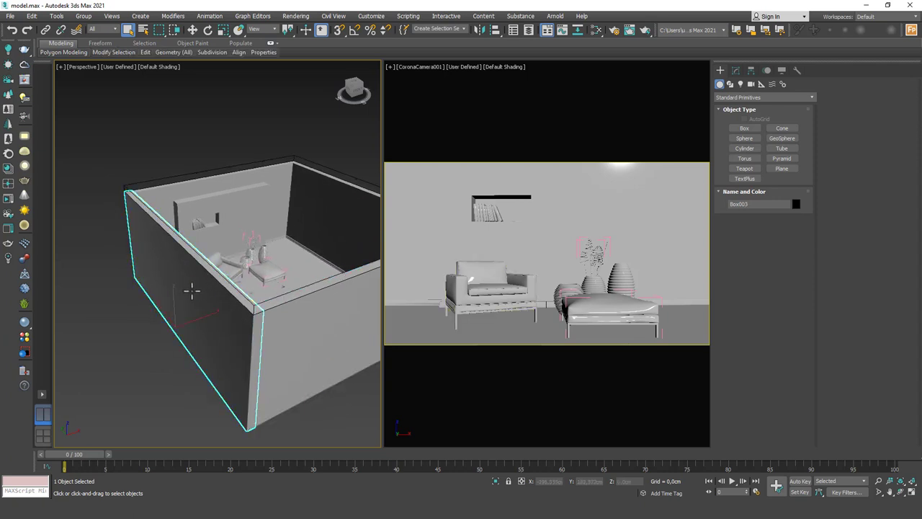
click(319, 324)
alt+middle_drag(317, 324, 201, 295)
Connect the top and bottom edges of side wall Box003 with four segments, showing edged faces in the perspective view.
click(201, 287)
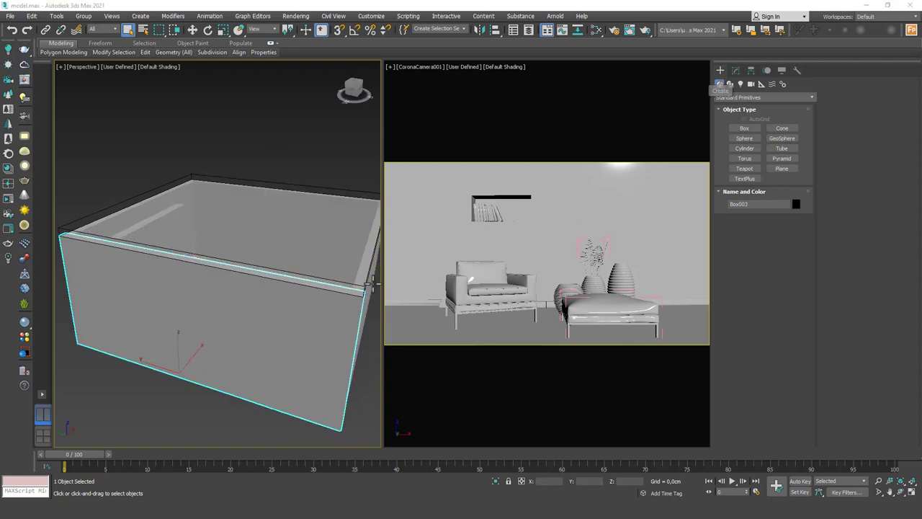
click(734, 72)
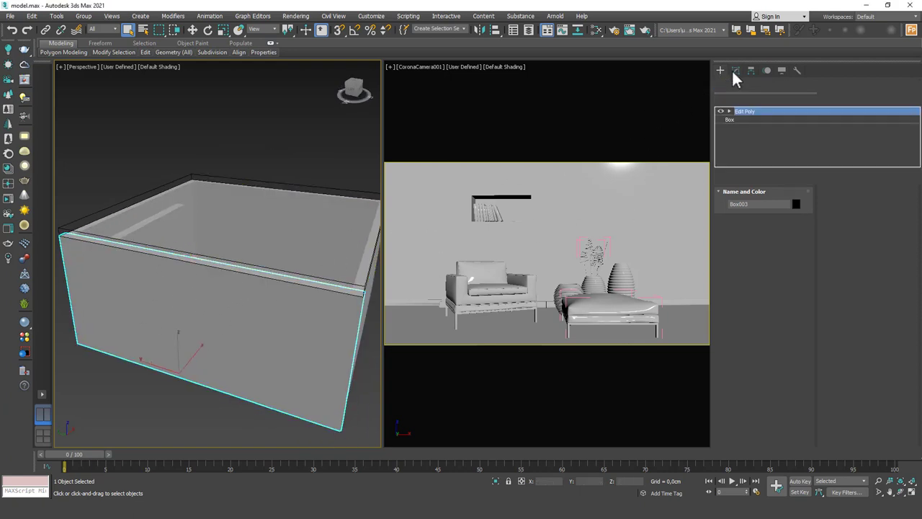
mouse_move(216, 288)
alt+middle_down()
mouse_move(238, 317)
mouse_move(200, 292)
alt+middle_up()
key(2)
click(220, 255)
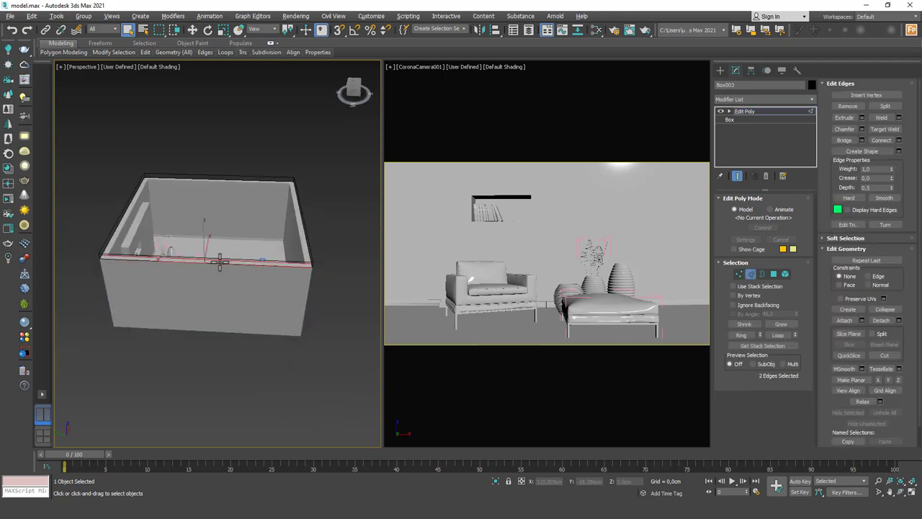
ctrl+click(223, 330)
click(899, 139)
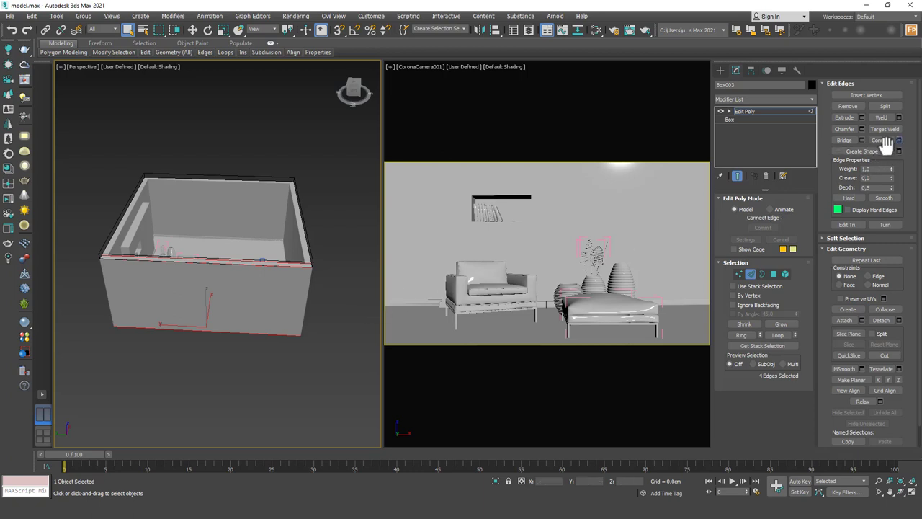
drag(228, 259, 225, 245)
key(F4)
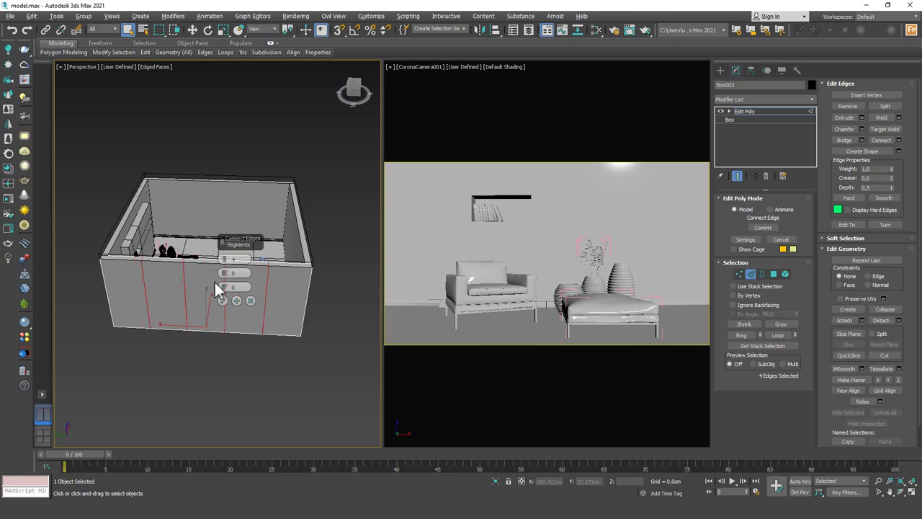
click(223, 302)
Add two horizontal edge loops around the side wall with SwiftLoop, one near its top and one near its base.
alt+middle_drag(222, 301, 206, 278)
key(alt+shift+w)
click(184, 256)
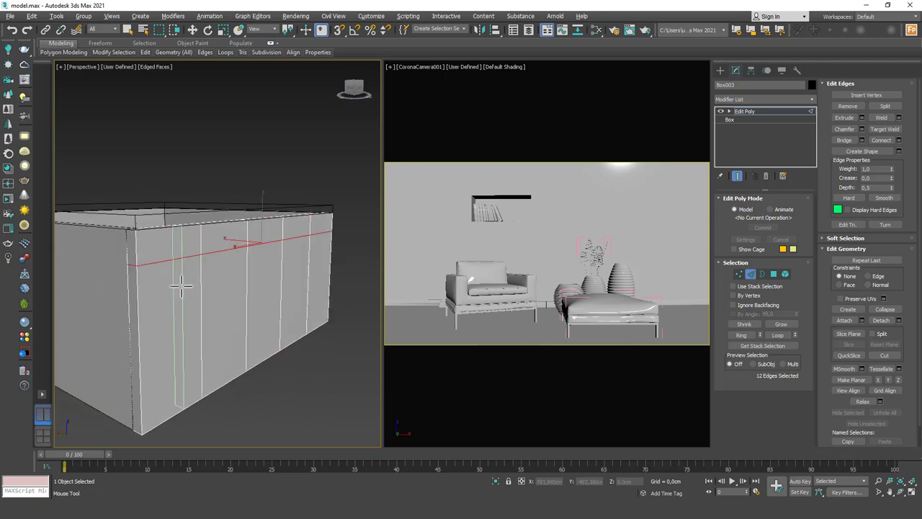
click(184, 364)
key(w)
Bridge the inner and outer faces of two middle panels in the side wall to cut two window openings.
alt+middle_drag(268, 288, 285, 299)
key(4)
key(q)
click(202, 273)
ctrl+click(232, 299)
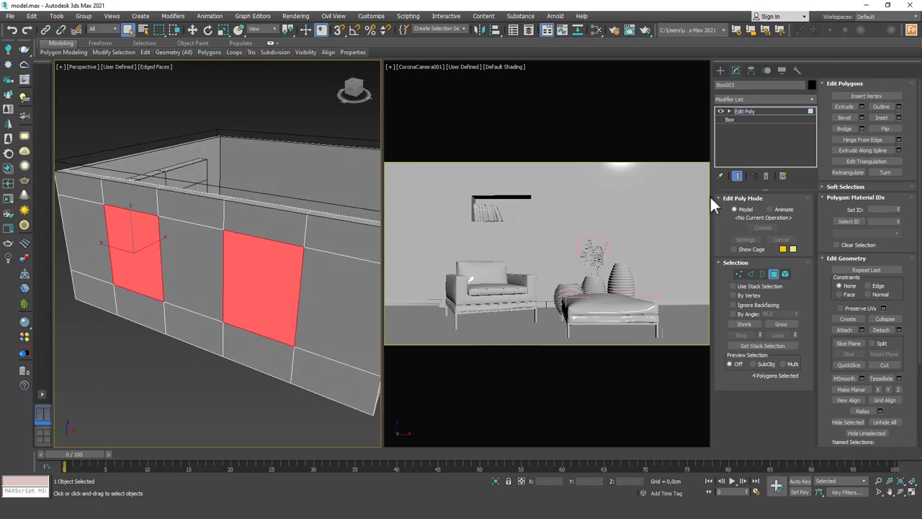
click(844, 129)
mouse_move(203, 284)
alt+middle_down()
mouse_move(230, 268)
mouse_move(181, 276)
mouse_move(189, 277)
alt+middle_up()
click(756, 110)
alt+middle_drag(206, 202, 216, 245)
scroll(238, 245, down, 5)
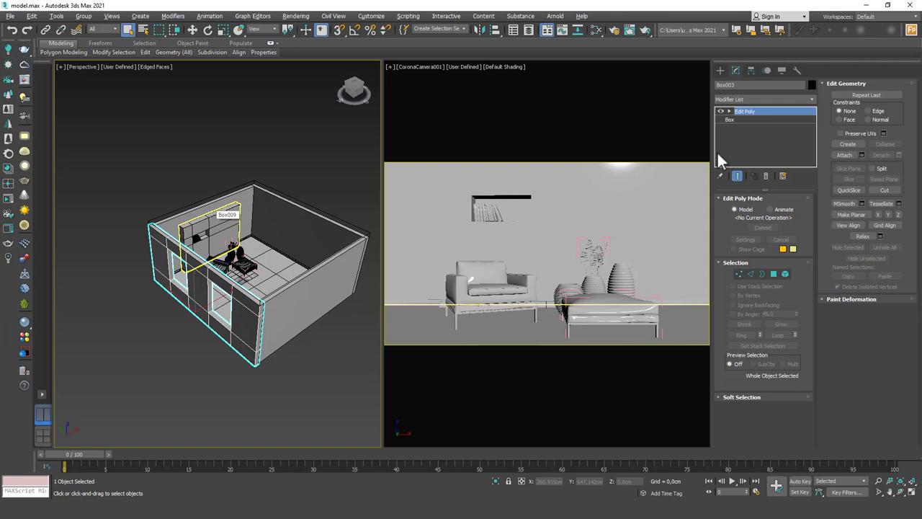
Open Render Setup and assign CoronaRenderer as the renderer.
click(720, 70)
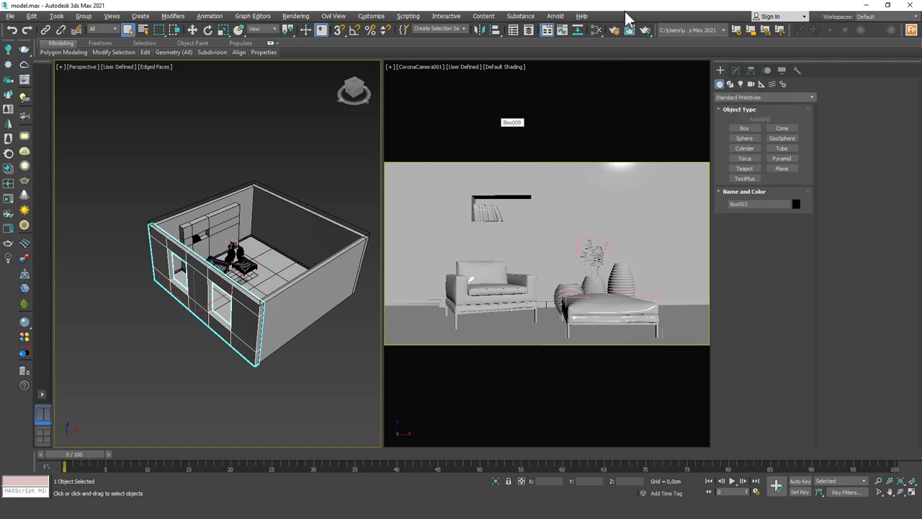
click(614, 30)
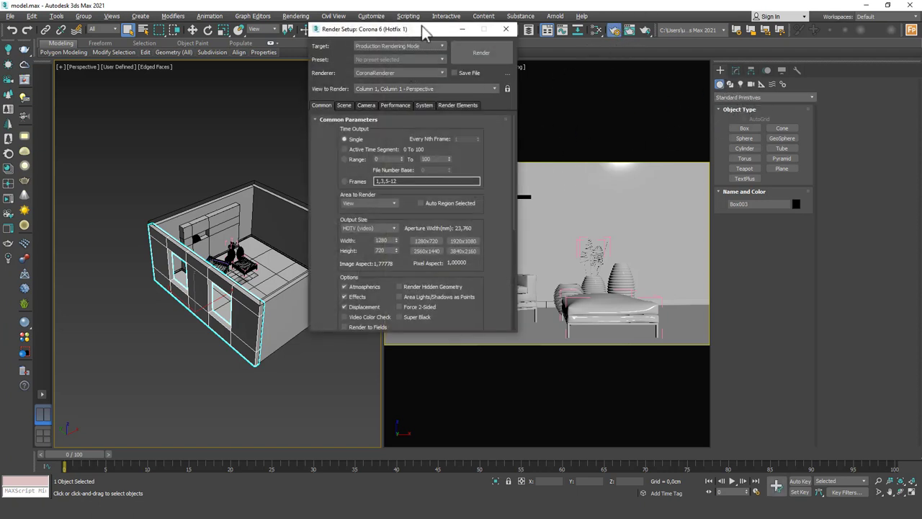
drag(425, 34, 547, 62)
click(481, 101)
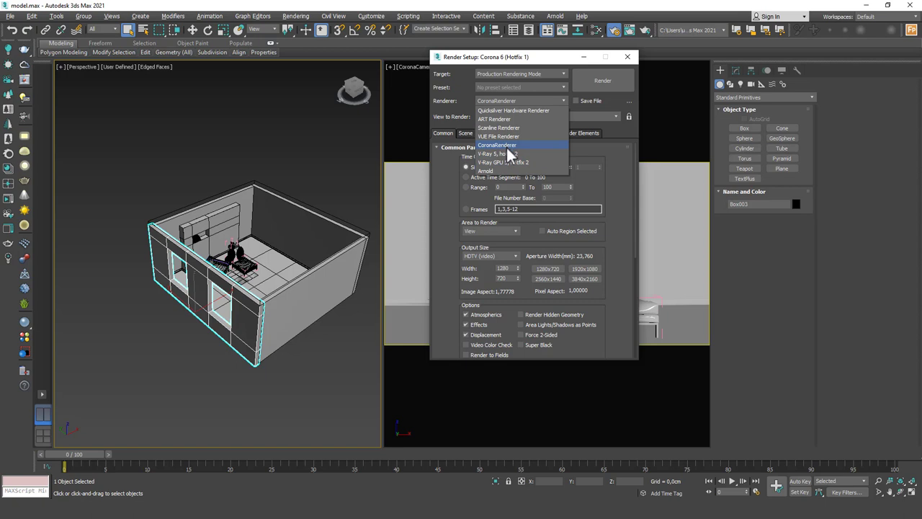
click(506, 145)
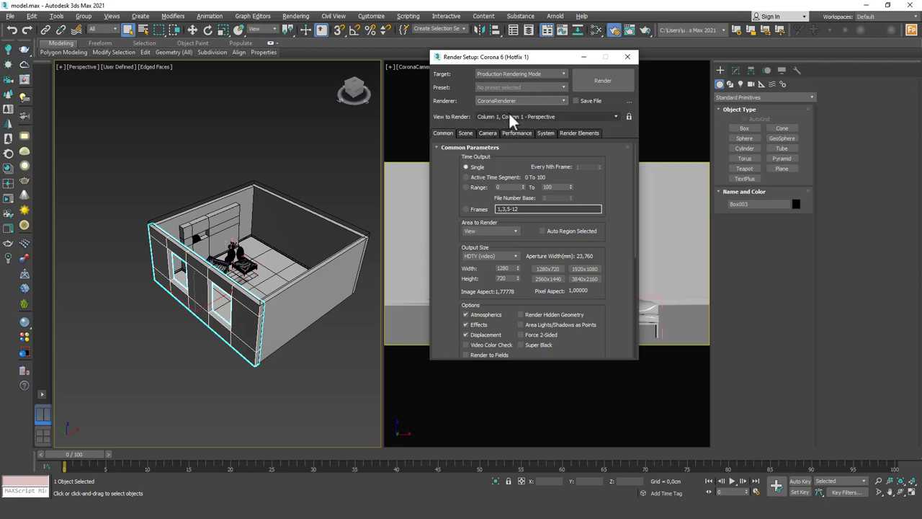
click(467, 133)
click(449, 133)
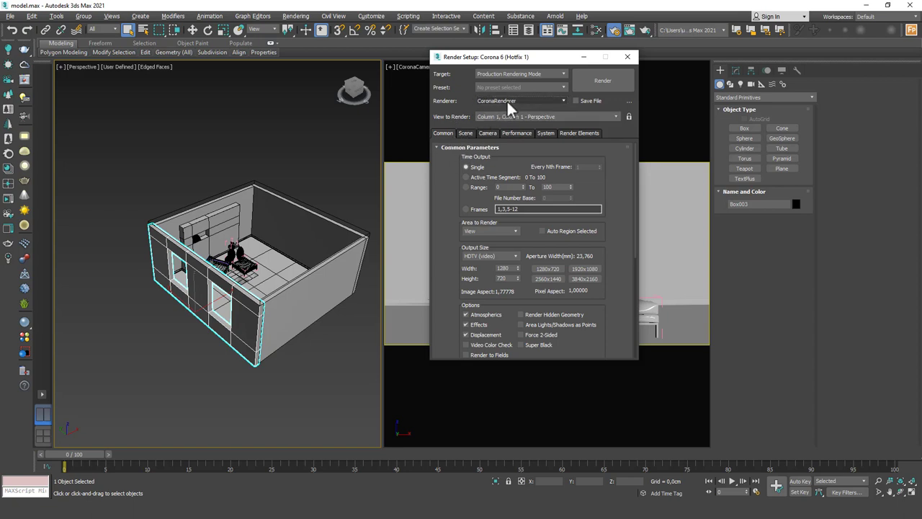
Switch to Chrome and view the available installers on the download page of corona-renderer.com.
click(243, 465)
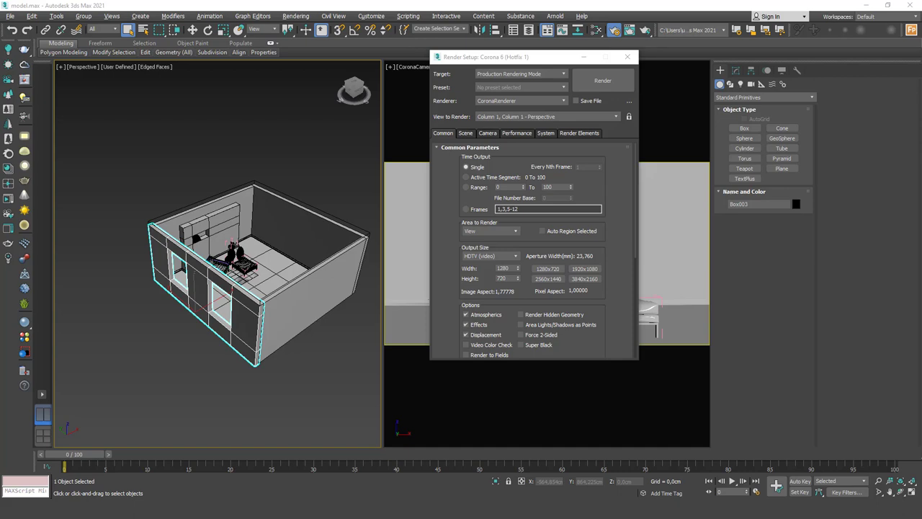
key(alt+Tab)
double_click(312, 2)
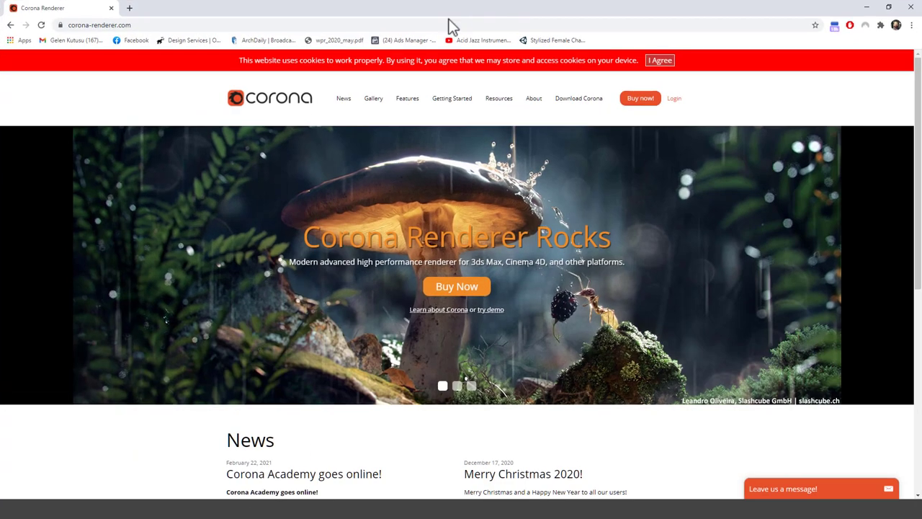
click(151, 25)
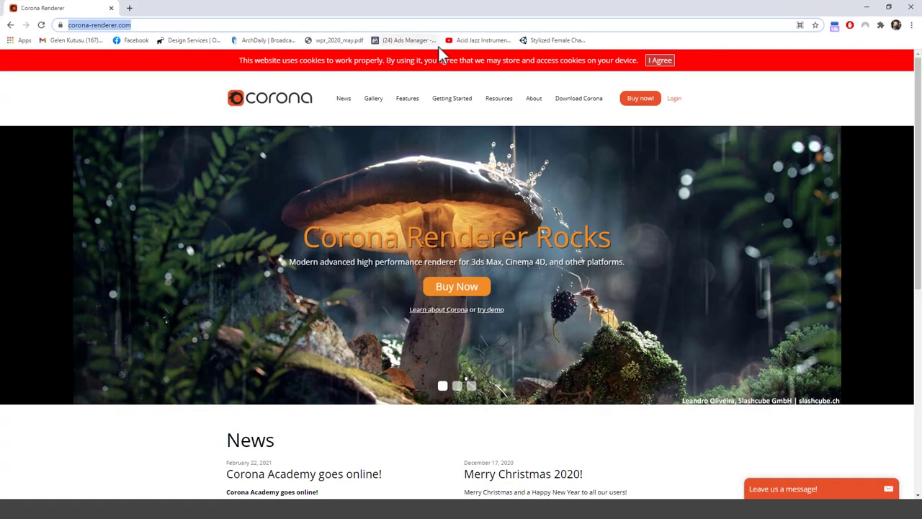
click(587, 105)
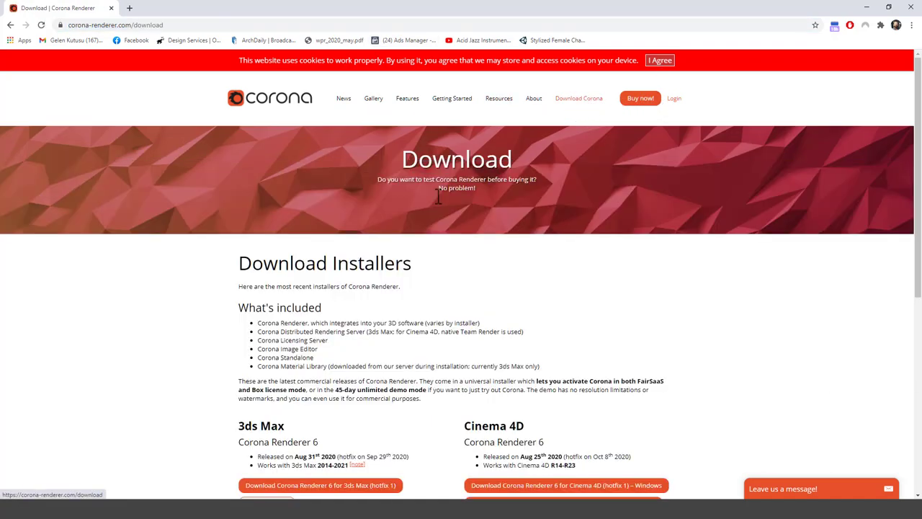
scroll(319, 339, down, 1)
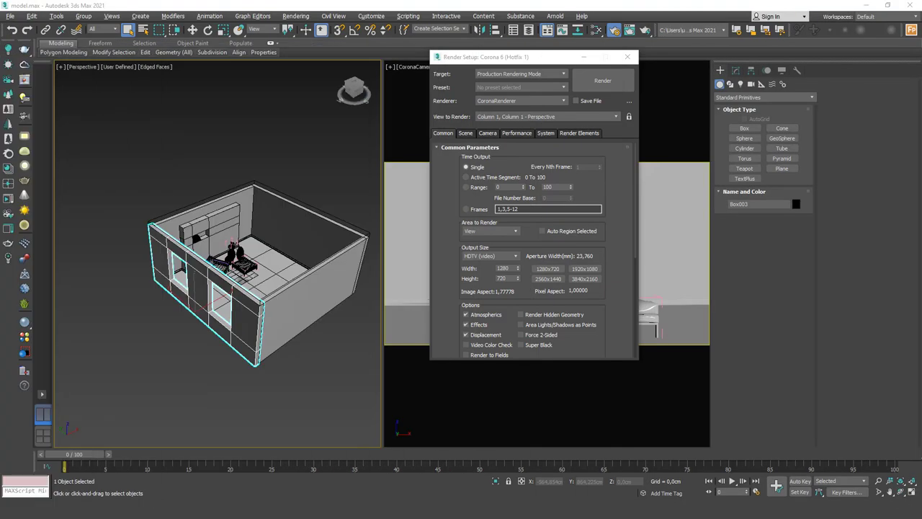
Return to 3ds Max and review the renderer choice and Corona's Common, Scene and Camera settings in Render Setup.
click(525, 59)
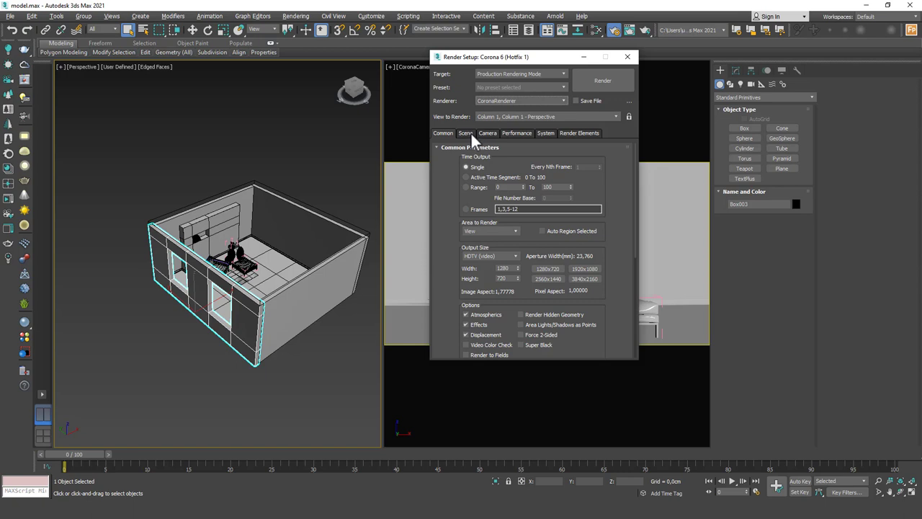
click(631, 56)
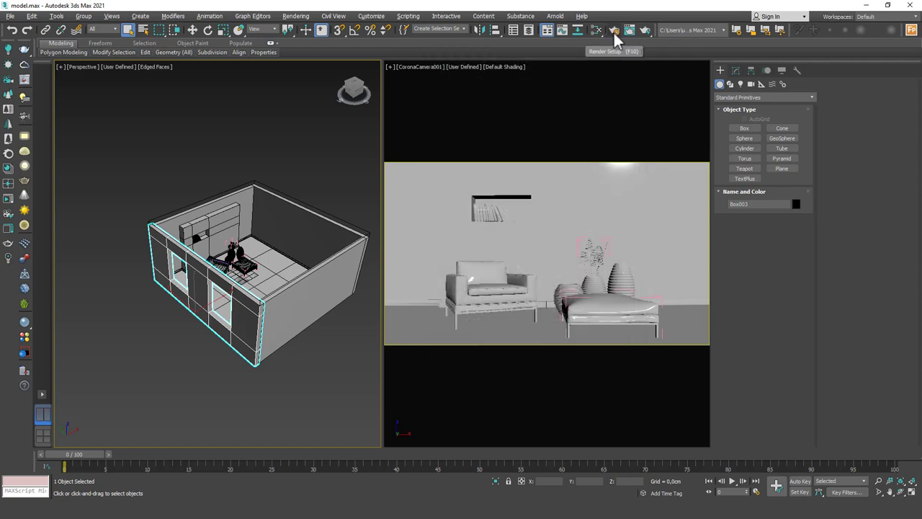
key(F10)
click(505, 100)
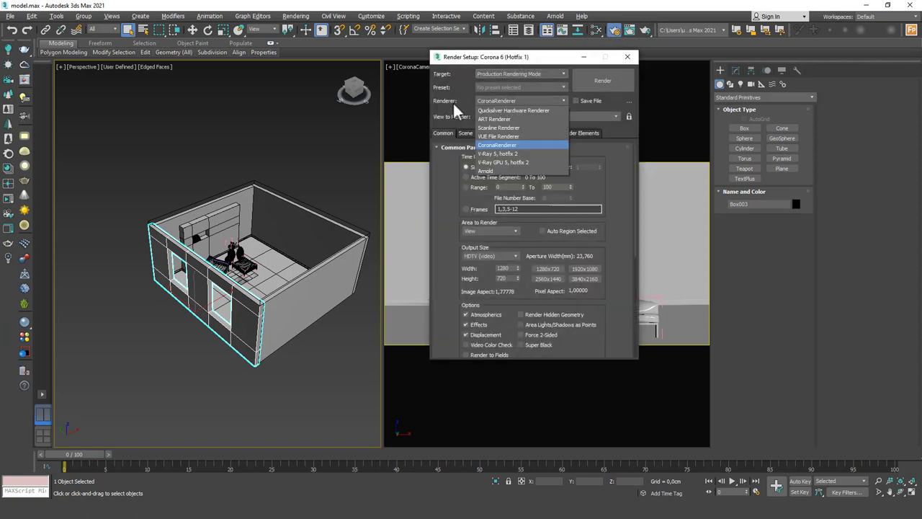
click(493, 147)
drag(447, 231, 451, 212)
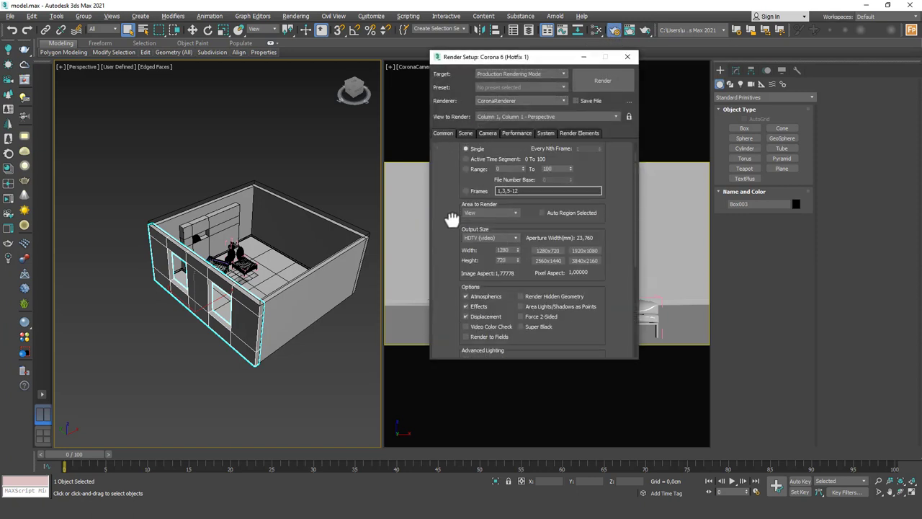
click(467, 133)
mouse_move(596, 305)
mouse_down()
mouse_move(590, 209)
mouse_move(595, 303)
mouse_up()
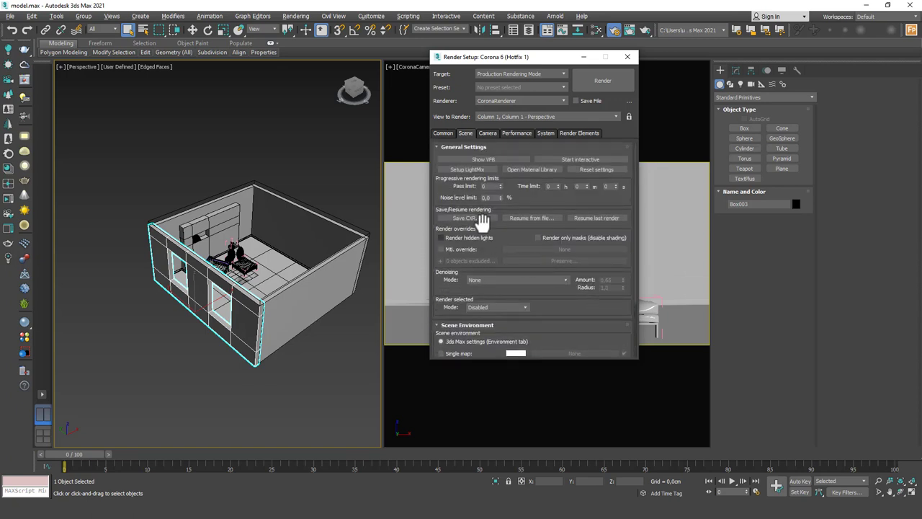
click(489, 134)
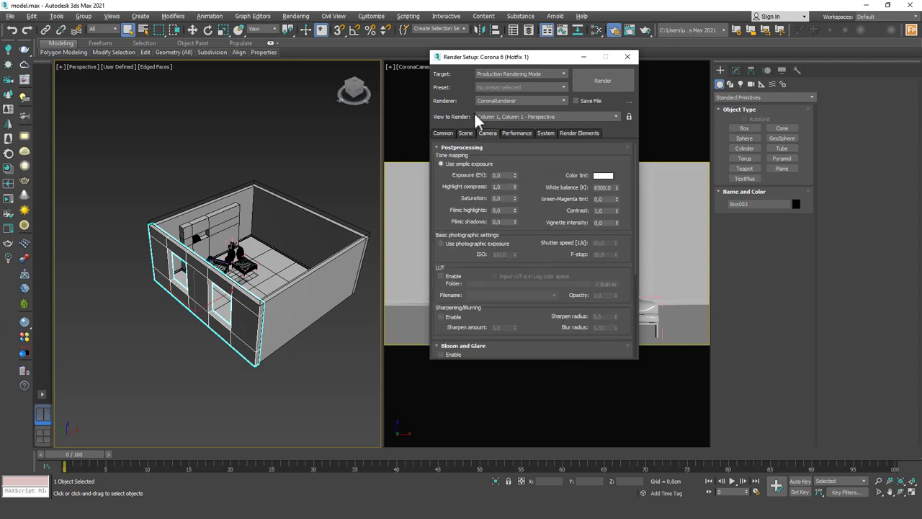
click(626, 56)
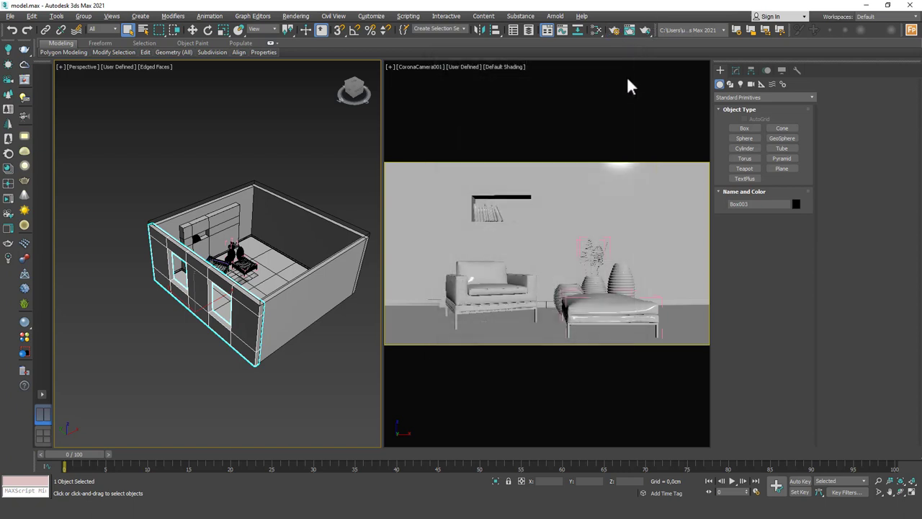
Undock the Corona toolbar and place it floating over the upper part of the perspective viewport.
click(515, 146)
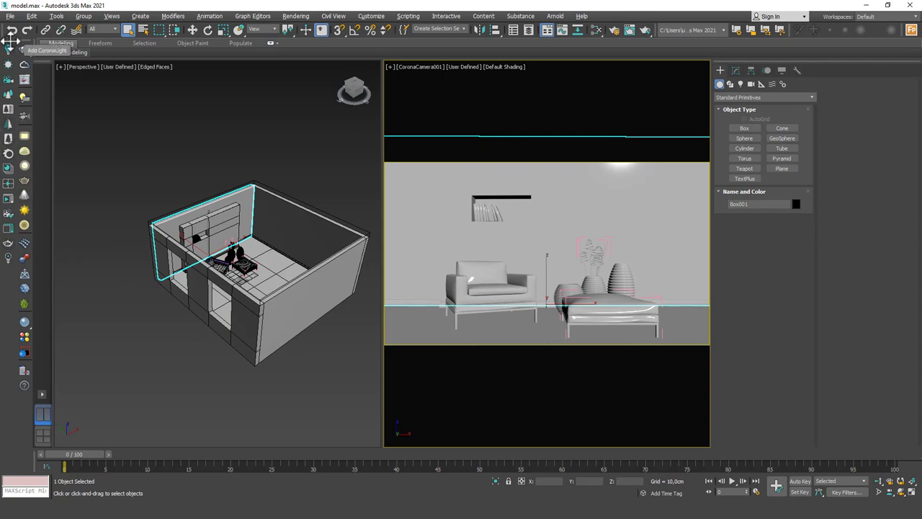
drag(30, 47, 203, 103)
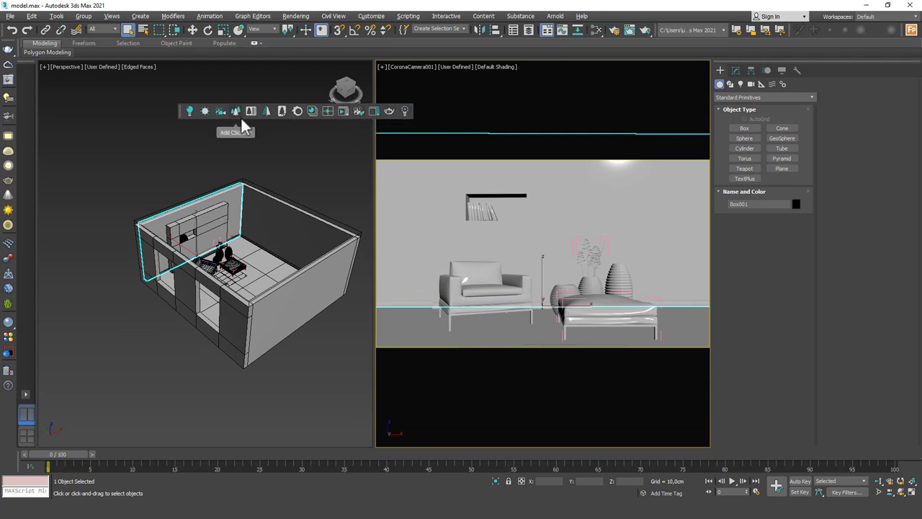
drag(180, 110, 98, 95)
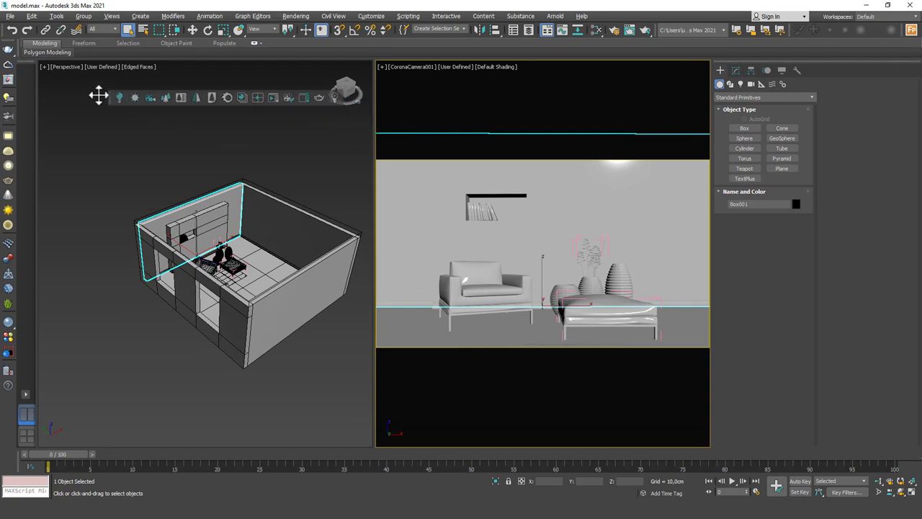
Start Corona's interactive rendering and activate the FairSaaS/EDU license with the account login through to completion.
click(240, 91)
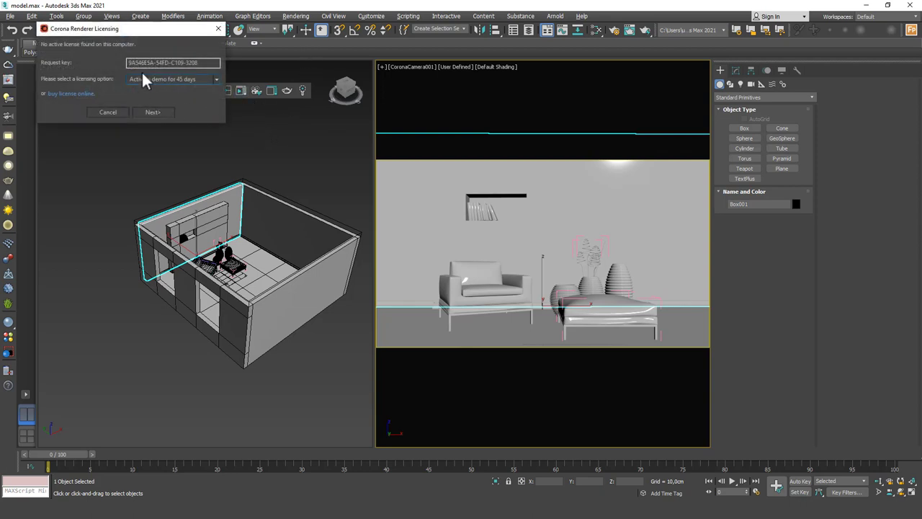
click(180, 79)
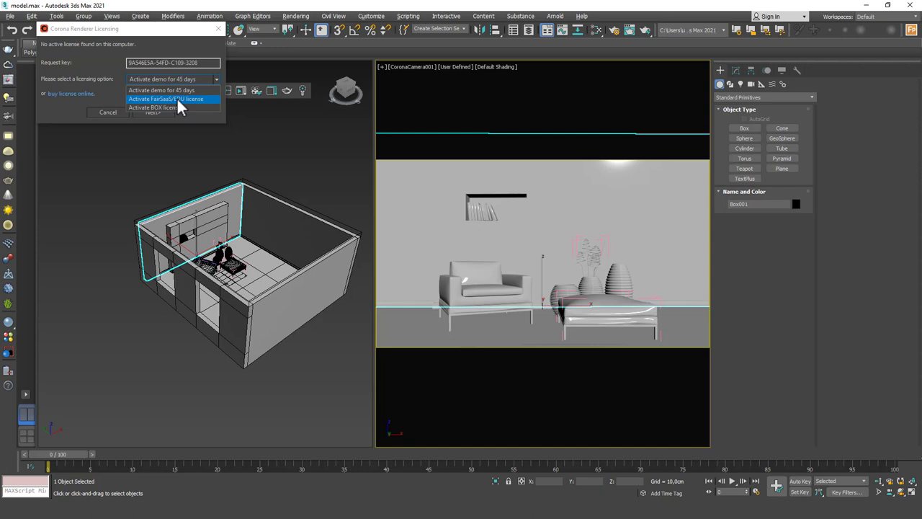
click(177, 99)
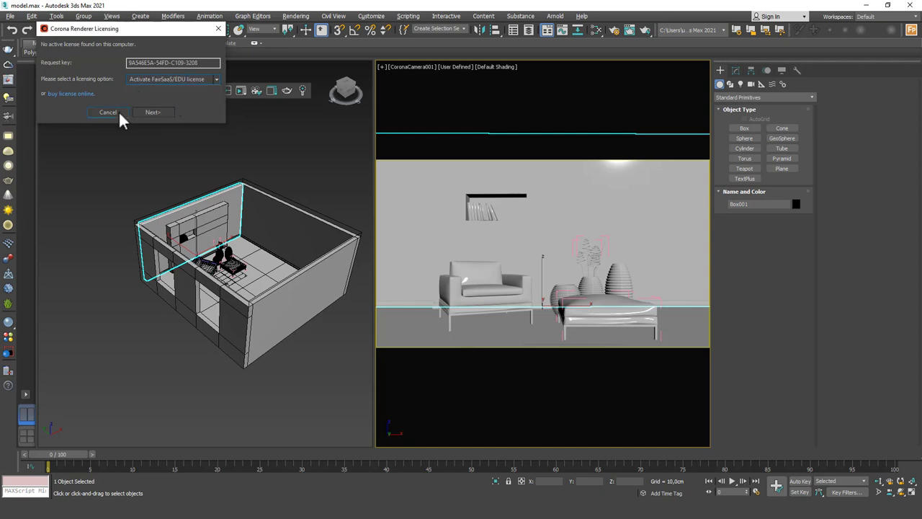
click(152, 113)
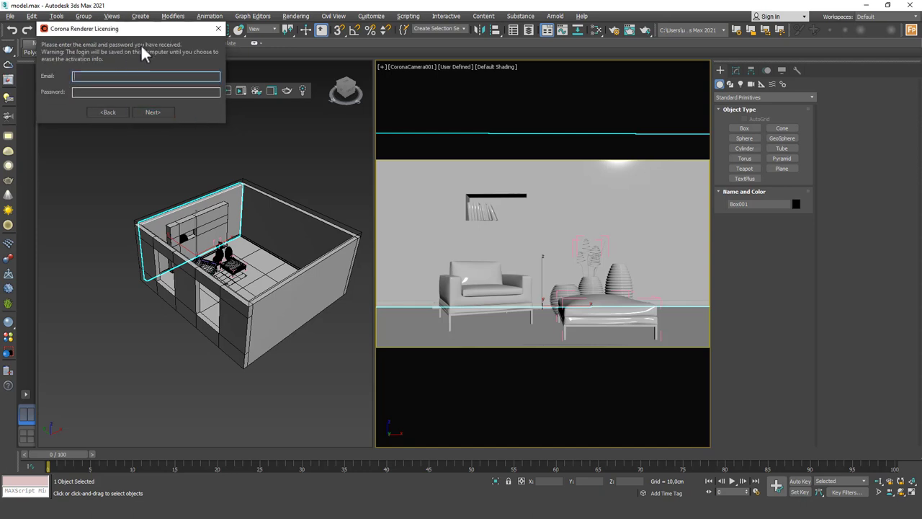
drag(135, 30, 37, 32)
click(121, 28)
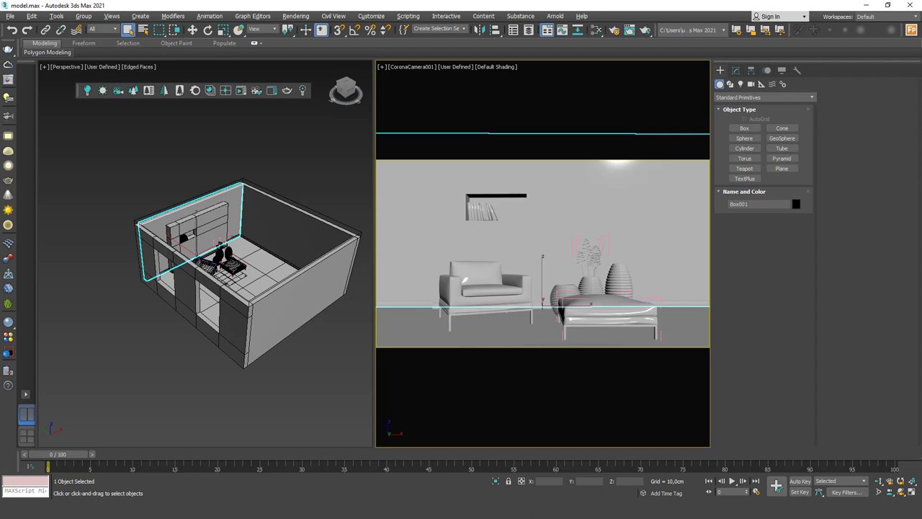
drag(458, 79, 386, 60)
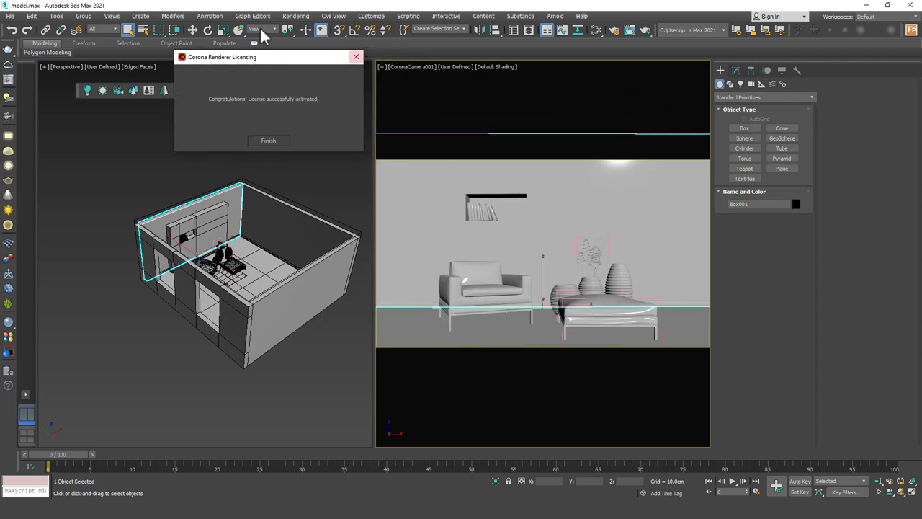
click(269, 139)
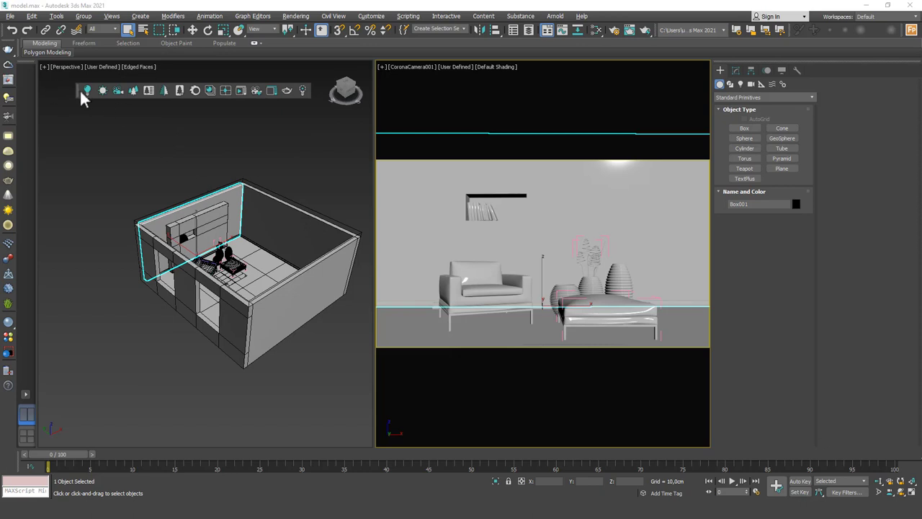
Open the interactive render of CoronaCamera001 and place its frame buffer window over the lower part of the workspace.
click(84, 91)
drag(381, 126, 362, 90)
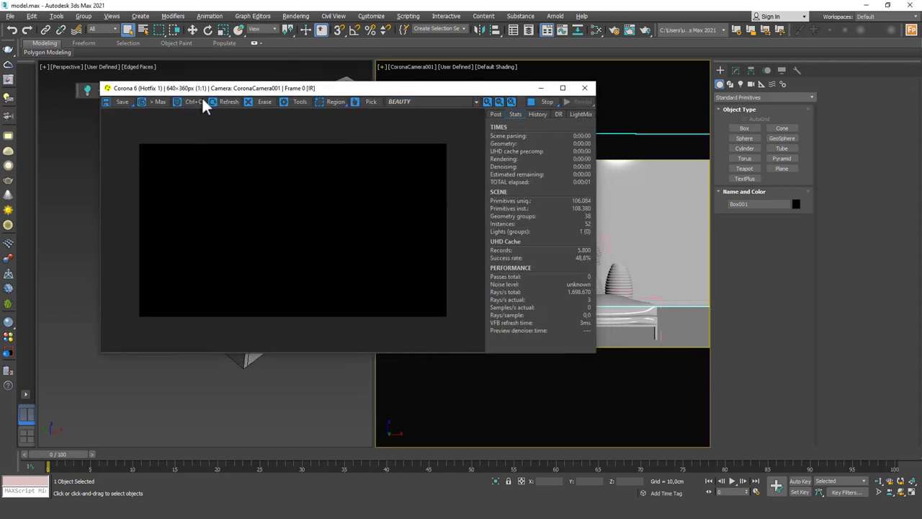
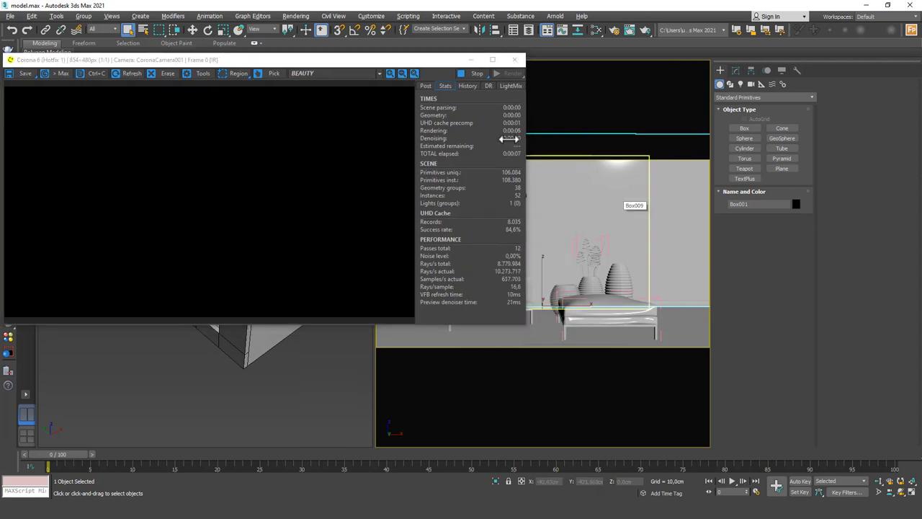
drag(394, 63, 782, 337)
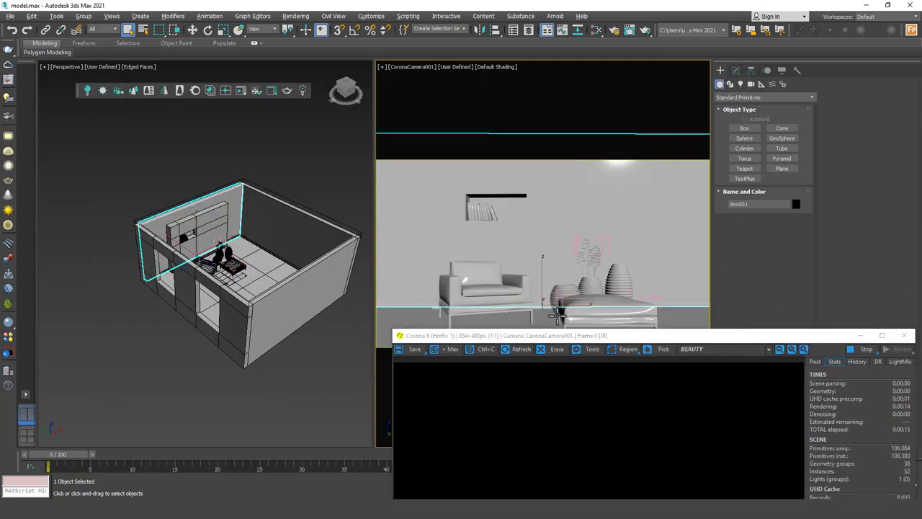
key(alt+F4)
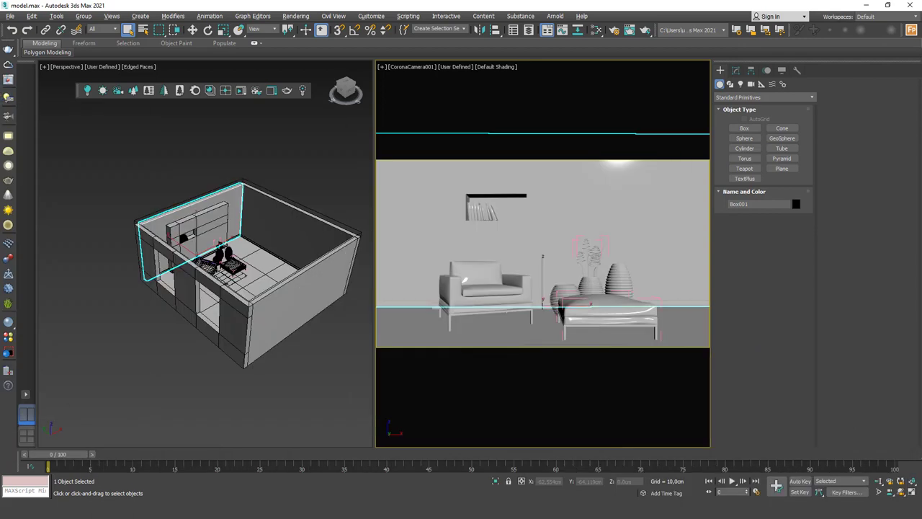
drag(389, 146, 769, 286)
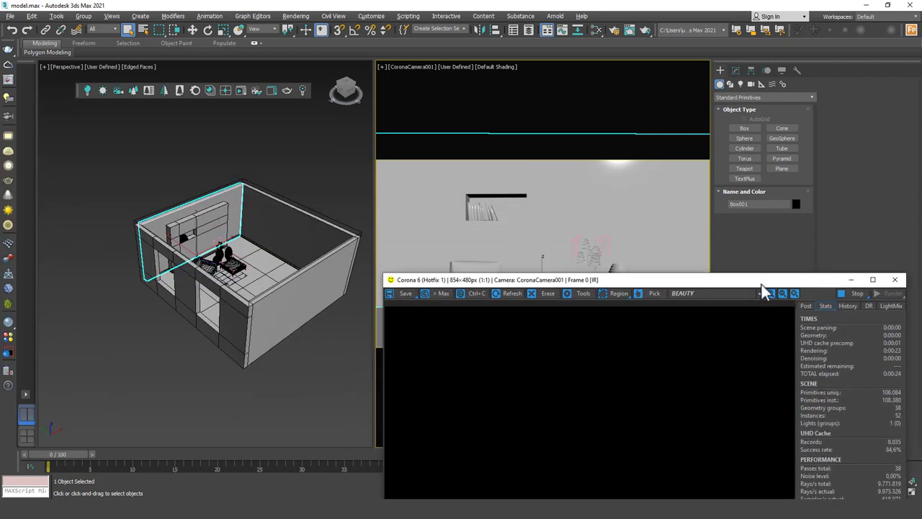
Create a spherical CoronaLight with a radius of about 43.8 cm on the floor beside the armchair in the perspective view.
click(740, 85)
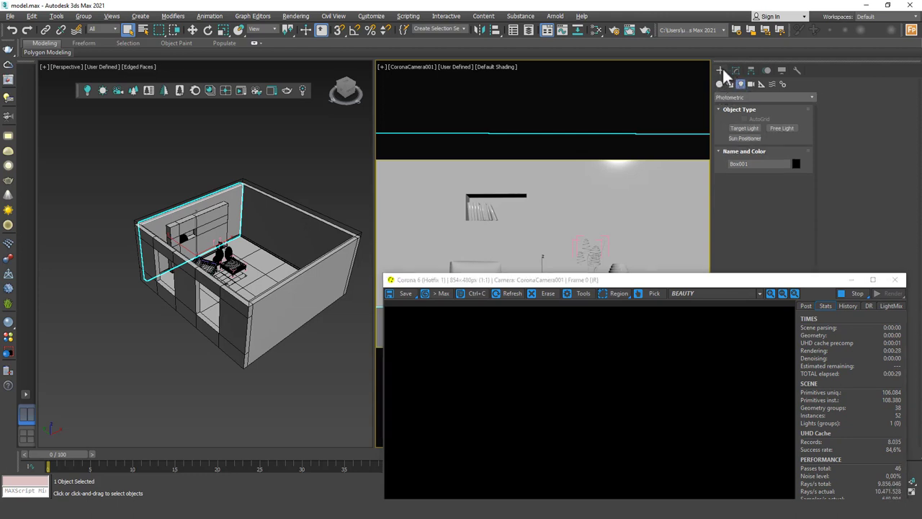
click(743, 96)
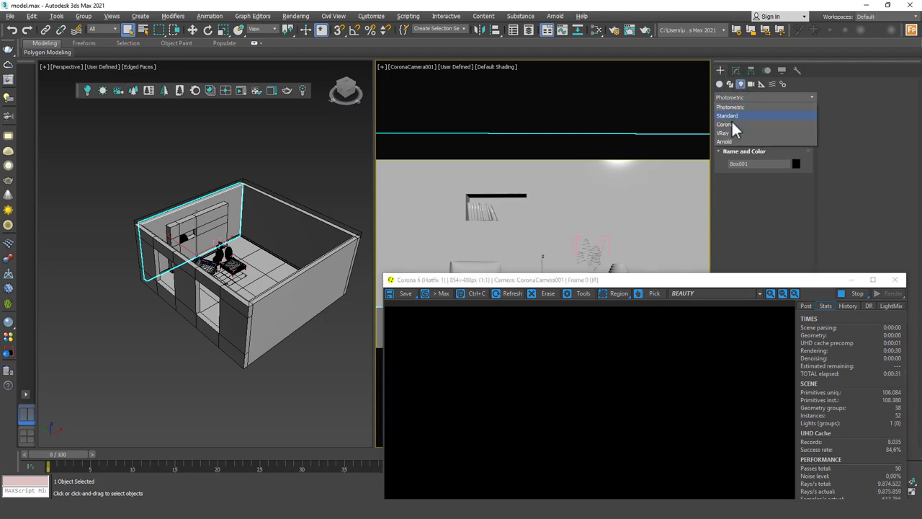
click(736, 122)
alt+middle_drag(216, 252, 216, 338)
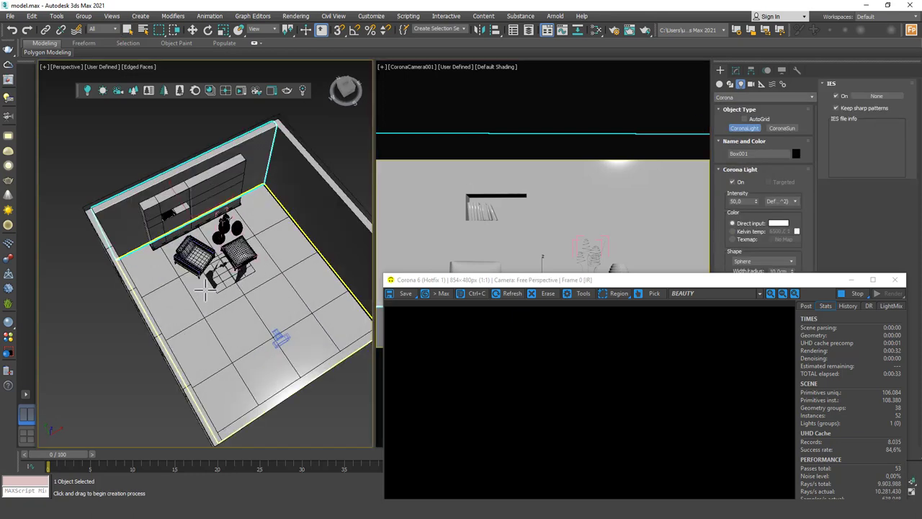
scroll(154, 309, up, 3)
drag(144, 273, 145, 288)
Raise the sphere light to a height of about 116 cm beside the armchair.
drag(506, 280, 454, 103)
scroll(131, 268, up, 5)
scroll(132, 268, down, 5)
key(w)
drag(144, 216, 142, 191)
Keep the BEAUTY pass displayed and make CoronaCamera001 the active view for the interactive render, moving the frame buffer aside.
click(694, 116)
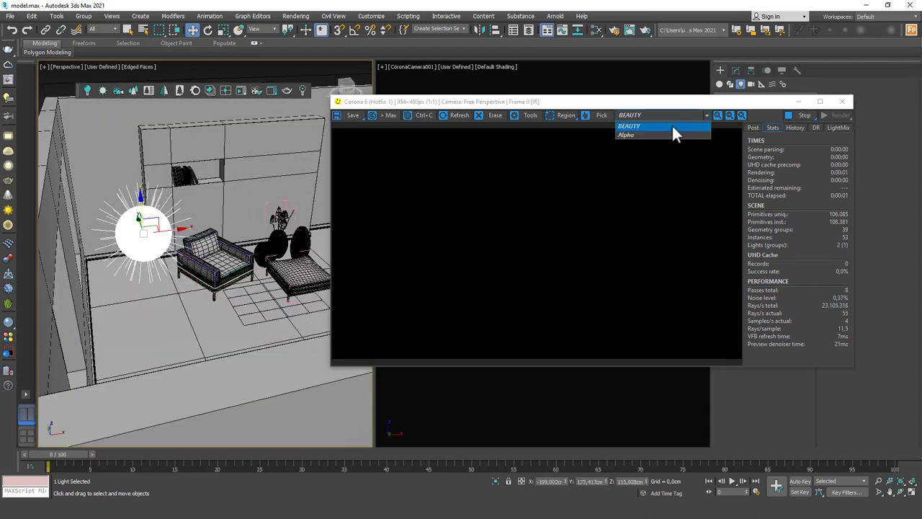
click(669, 127)
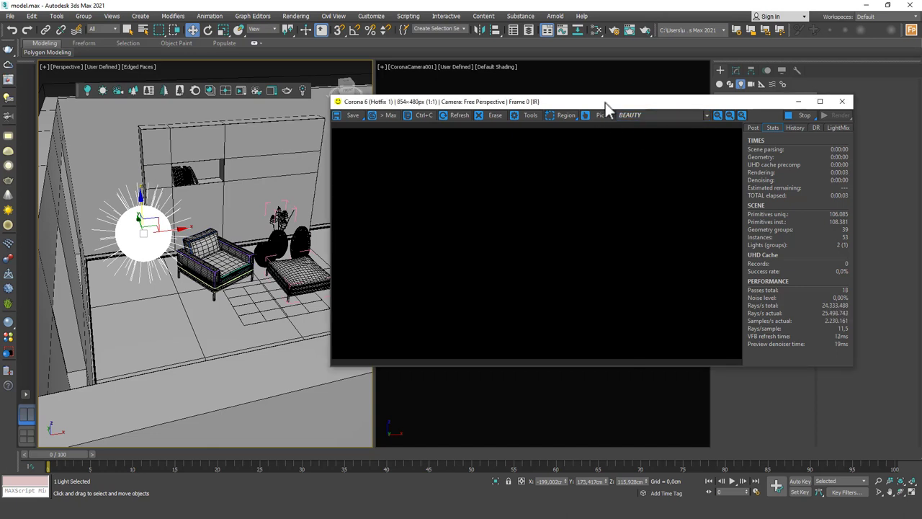
drag(606, 101, 554, 69)
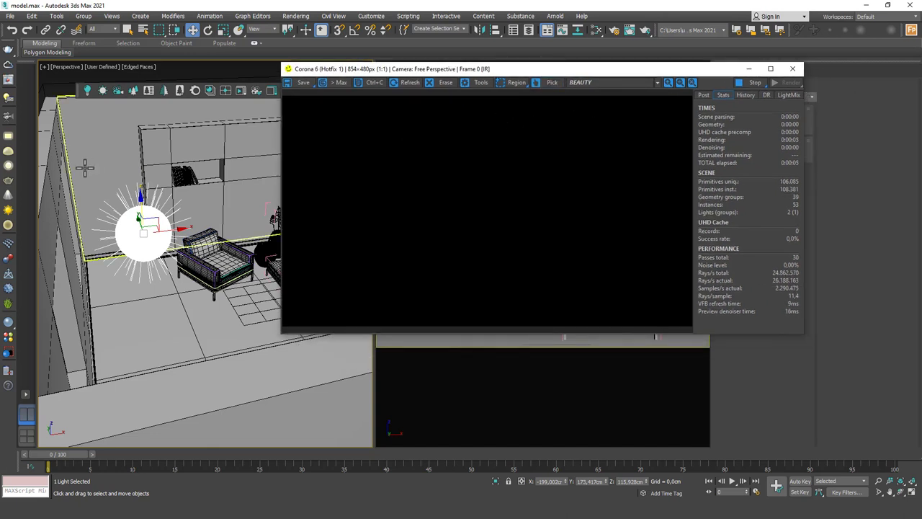
scroll(91, 168, down, 5)
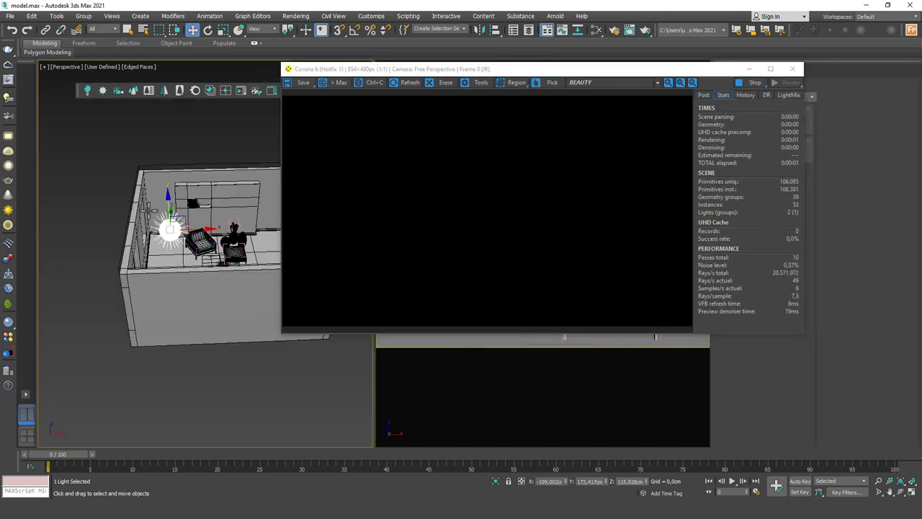
drag(459, 73, 182, 131)
click(590, 175)
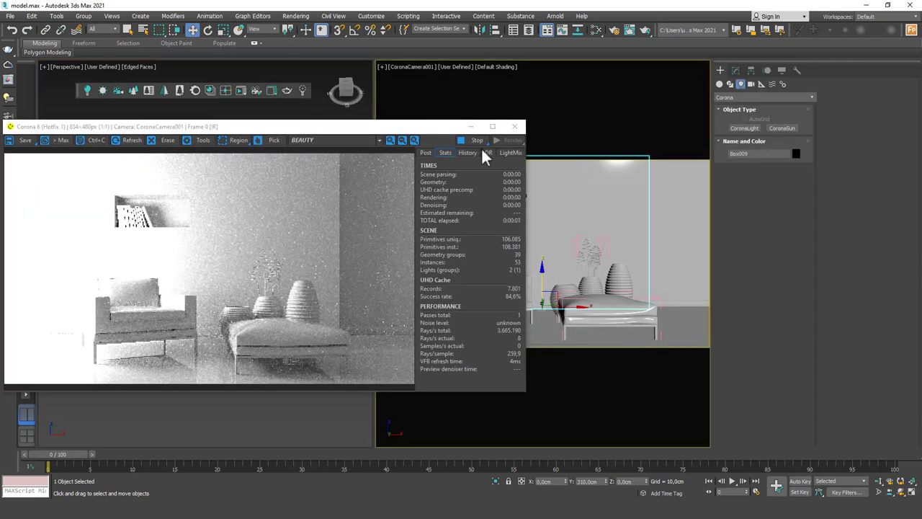
drag(385, 130, 441, 105)
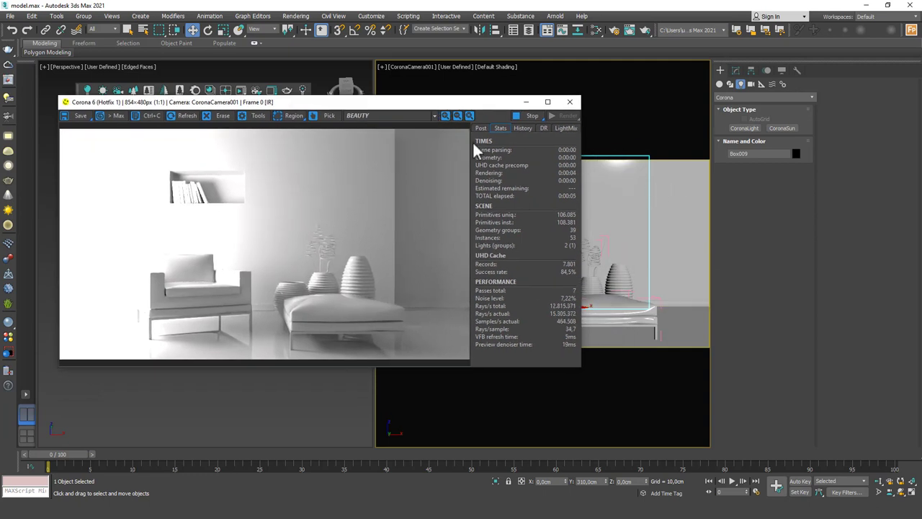
drag(385, 107, 387, 164)
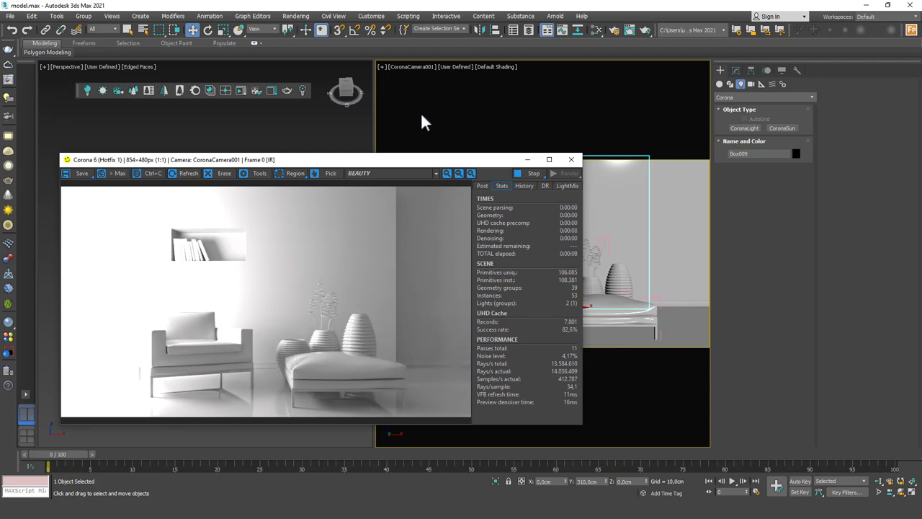
Lock the view to render to CoronaCamera001 in Render Setup and close the dialog.
click(559, 80)
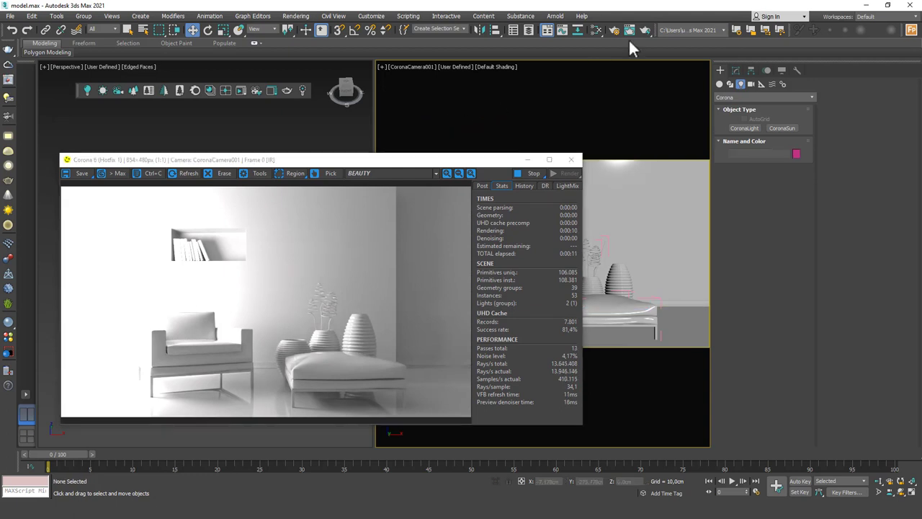
click(613, 31)
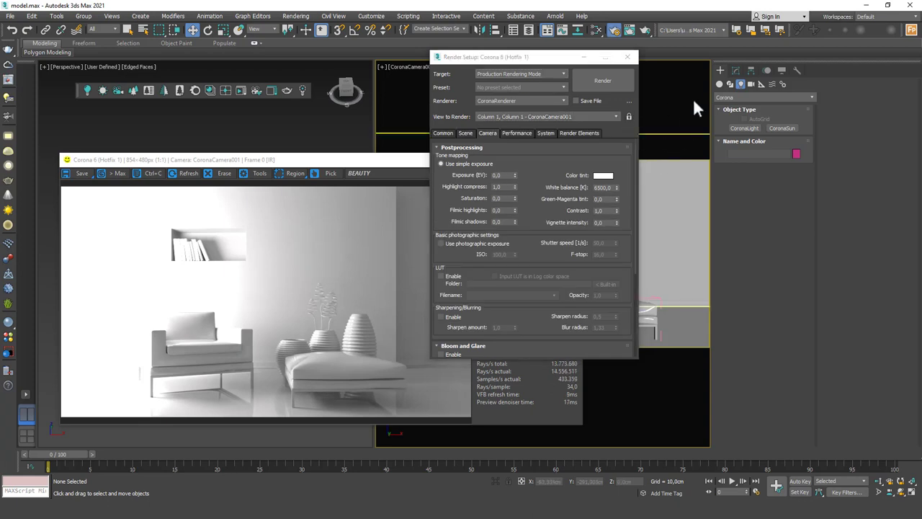
click(629, 117)
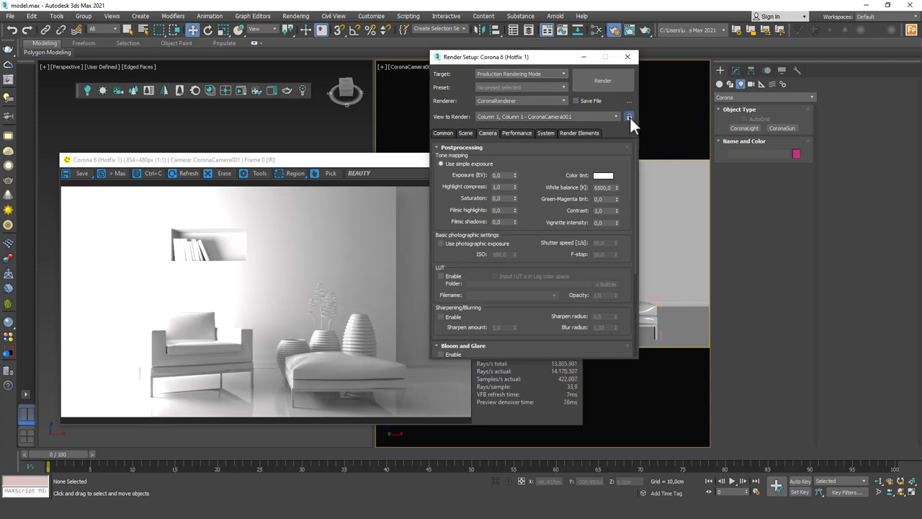
click(628, 57)
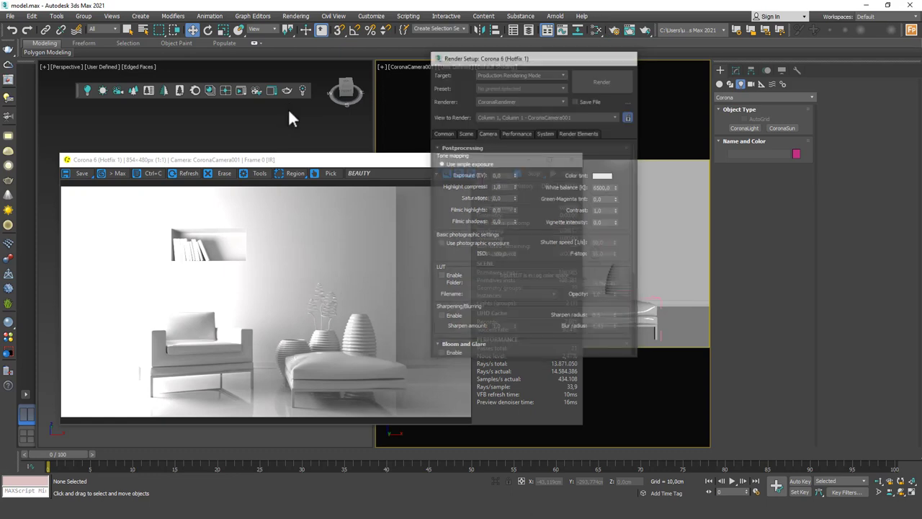
click(479, 126)
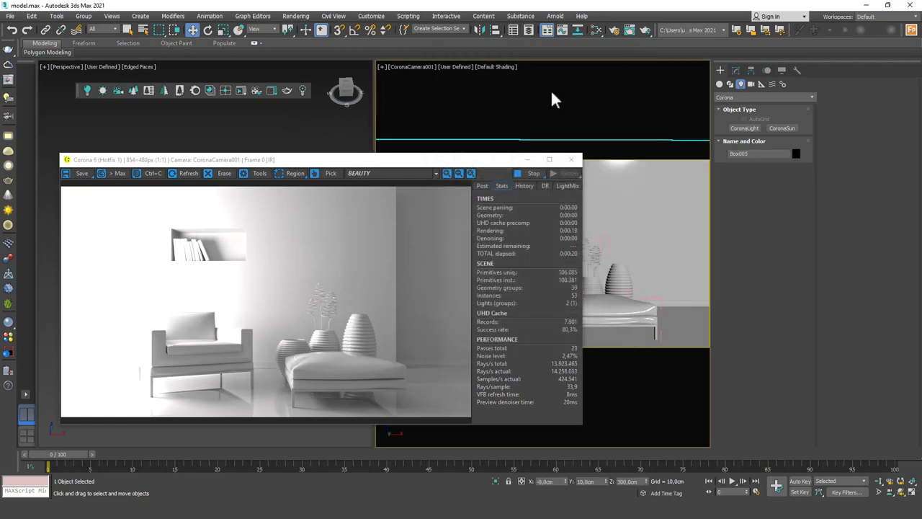
Select the sphere light in the perspective view and lower its intensity, arranging the frame buffer to compare the render.
drag(436, 167, 763, 101)
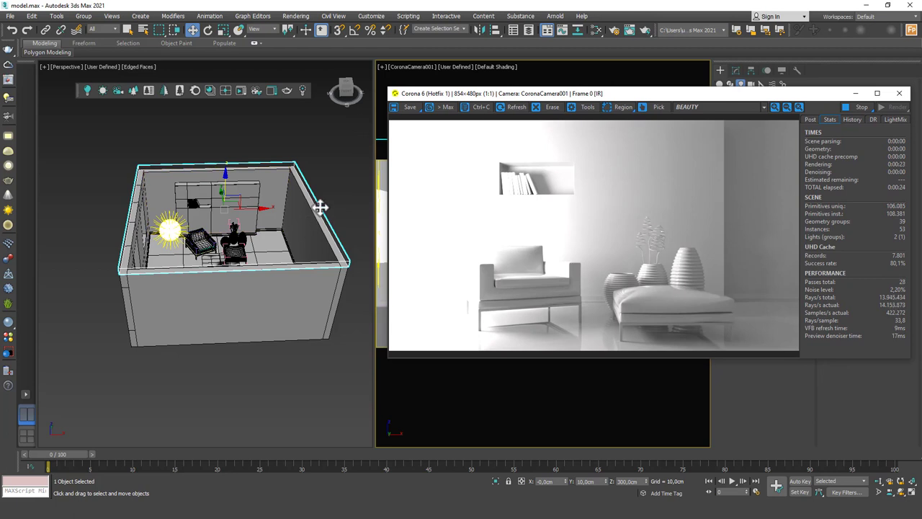
click(168, 229)
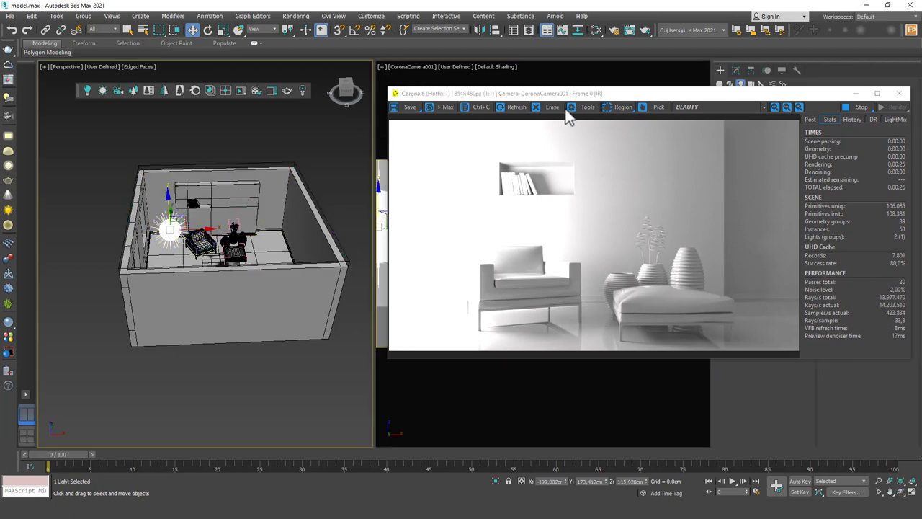
drag(626, 95, 542, 159)
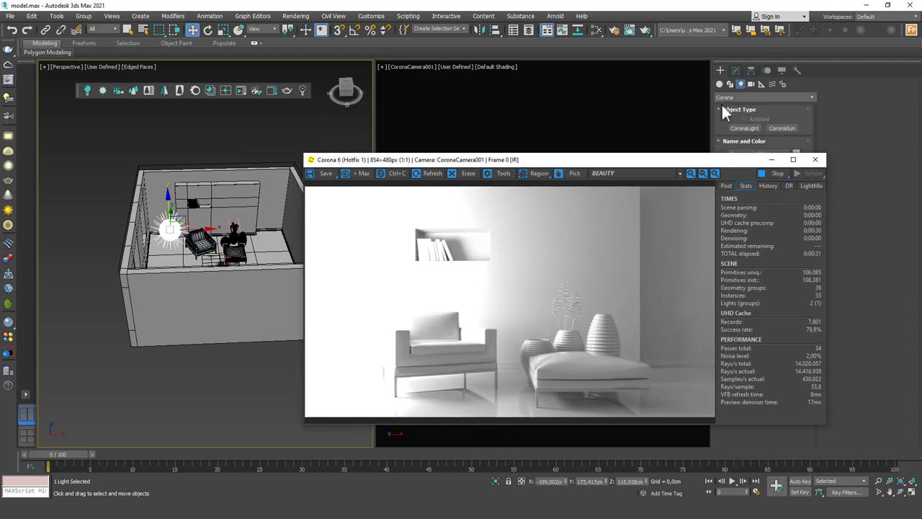
drag(724, 164, 648, 276)
click(736, 70)
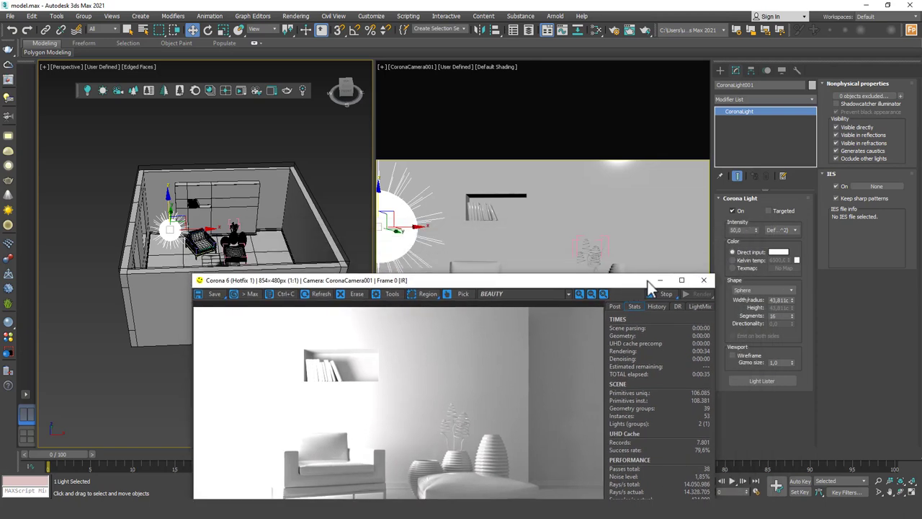
drag(755, 230, 753, 268)
drag(543, 283, 654, 86)
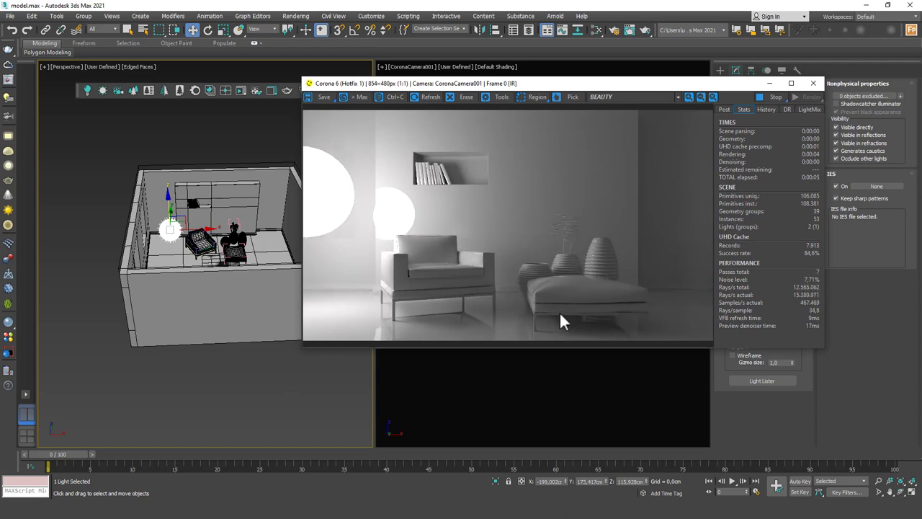
Move the sphere light along X to about 88 cm so it sits above the ottoman and vases.
drag(611, 81, 626, 109)
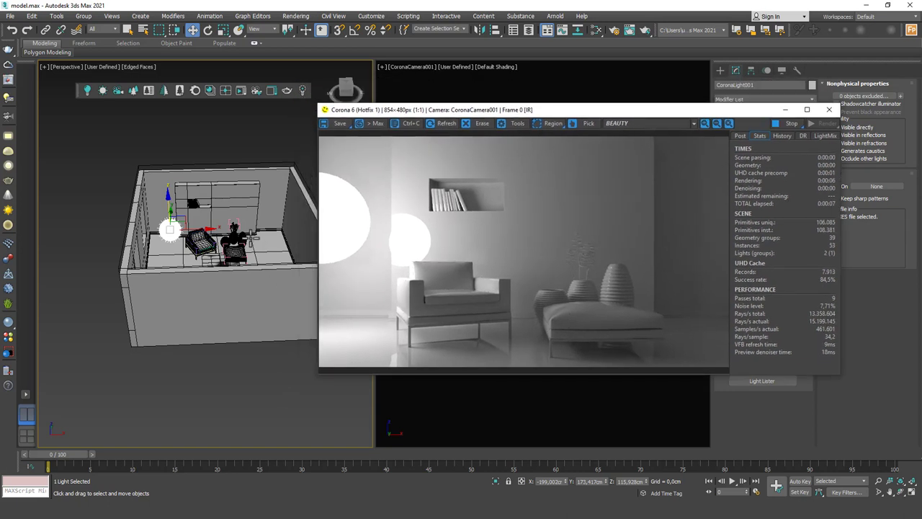
drag(206, 228, 279, 225)
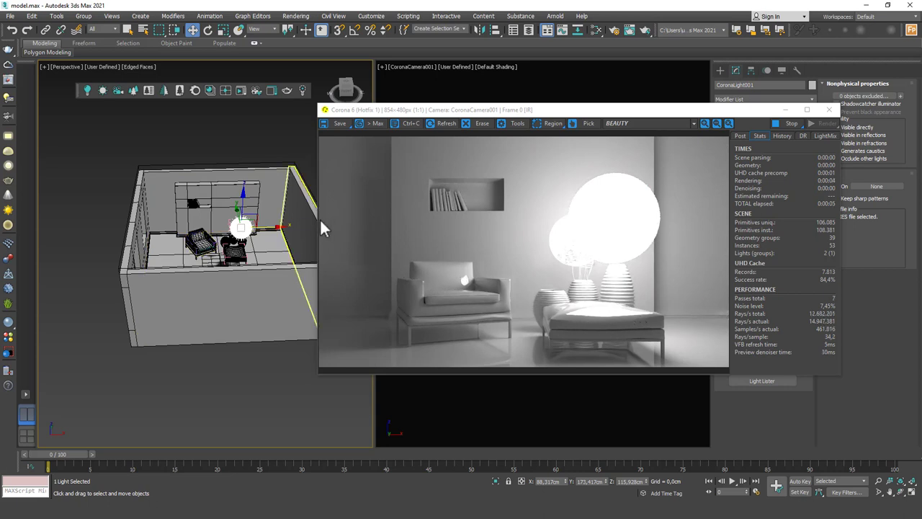
scroll(194, 288, up, 2)
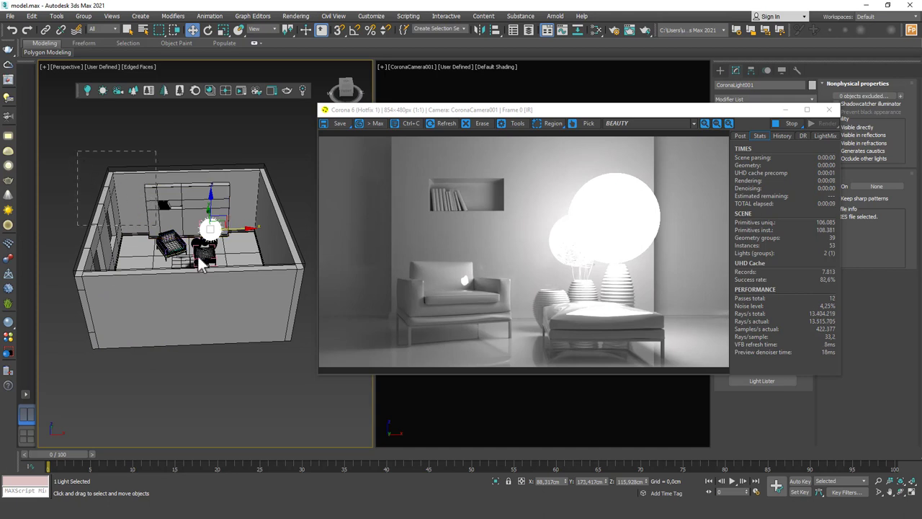
Select all scene objects, assign them a new CoronaMtl in the Slate Material Editor, and close the editor.
key(ctrl+a)
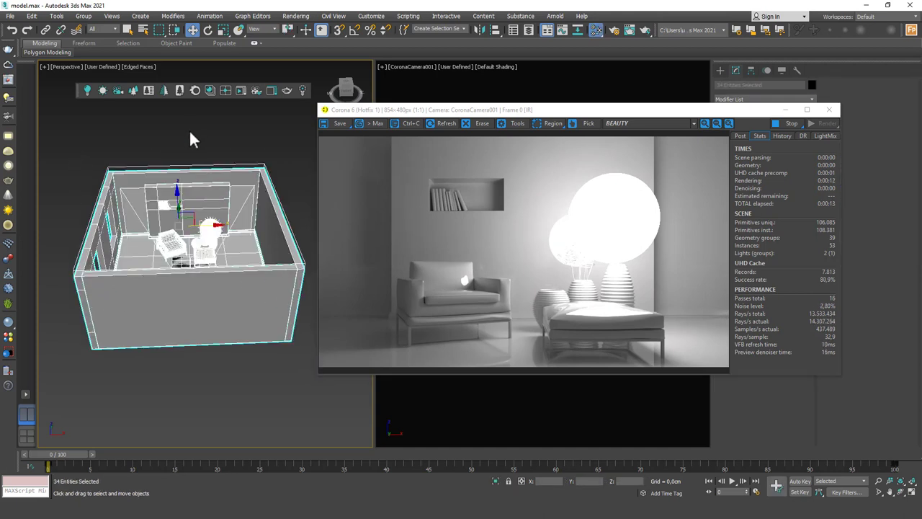
key(m)
right_click(219, 157)
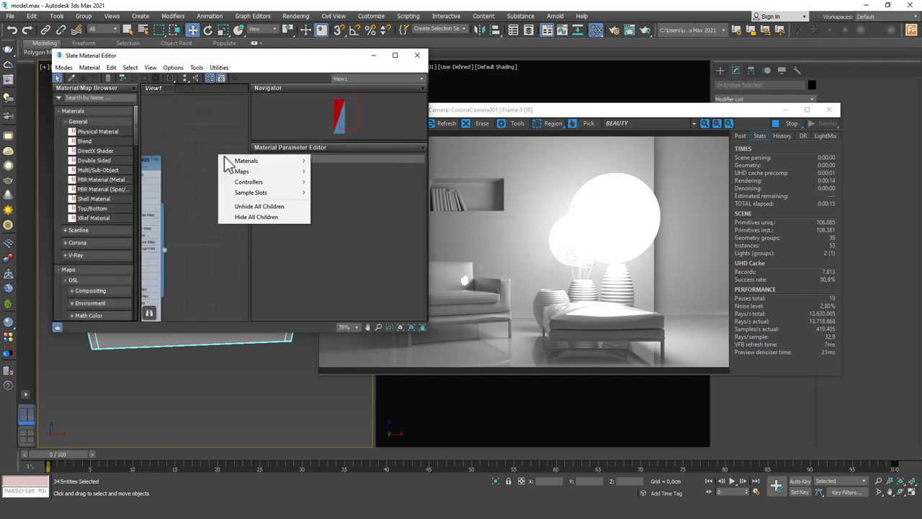
mouse_move(245, 161)
mouse_move(333, 181)
click(392, 210)
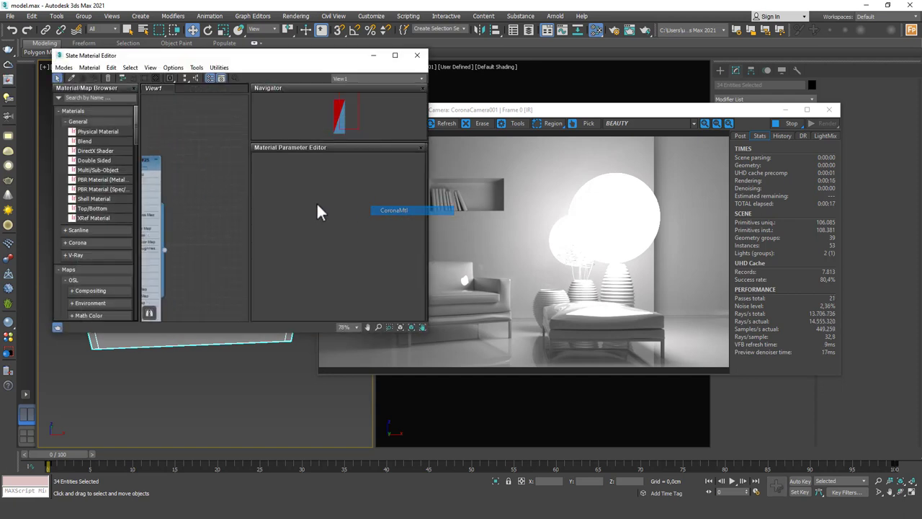
click(93, 79)
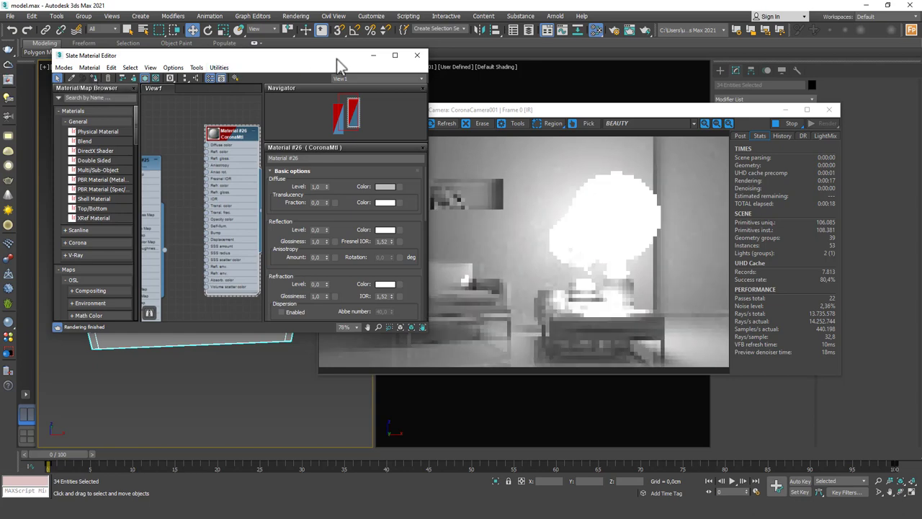
click(416, 55)
drag(475, 112, 450, 83)
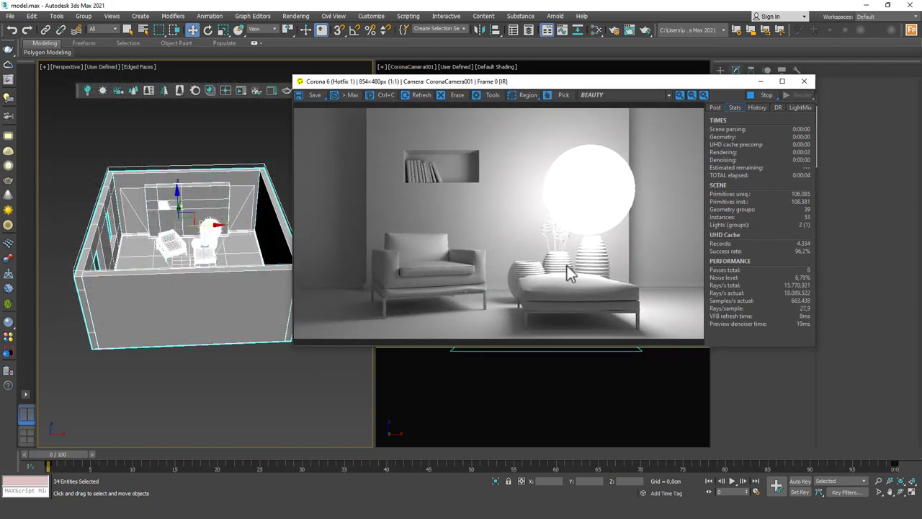
Try the sphere light at about 32 cm and about 222 cm along X, and delete it from the scene.
click(209, 228)
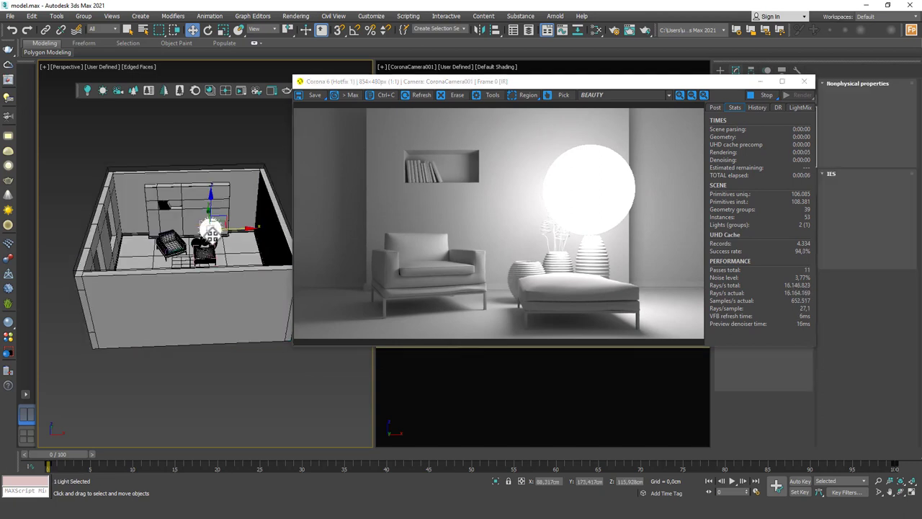
drag(236, 229, 223, 228)
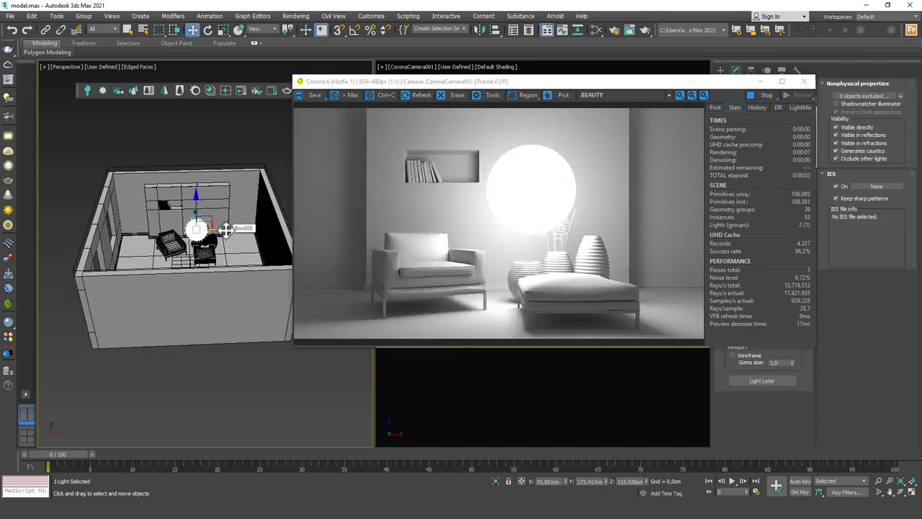
drag(240, 229, 274, 229)
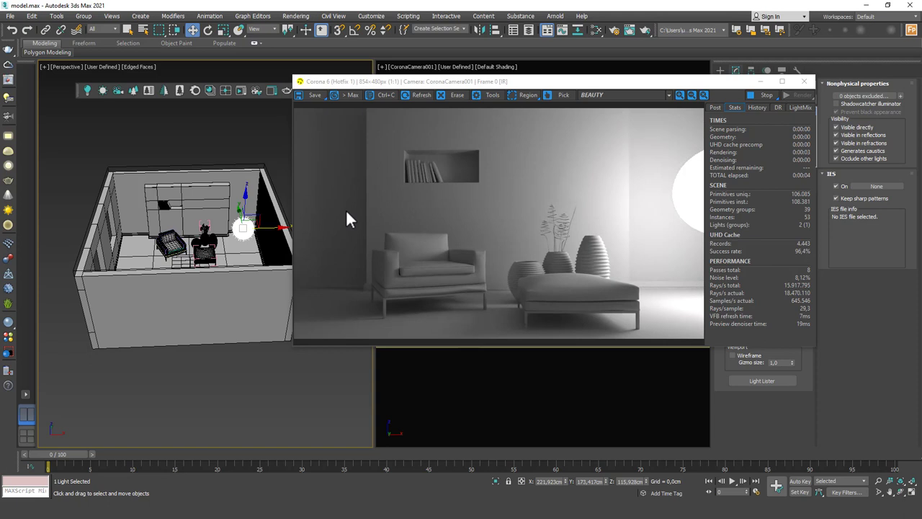
key(Delete)
Create a targeted CoronaSun high outside the room in the perspective view, aimed at the furniture on the floor.
drag(667, 85, 525, 47)
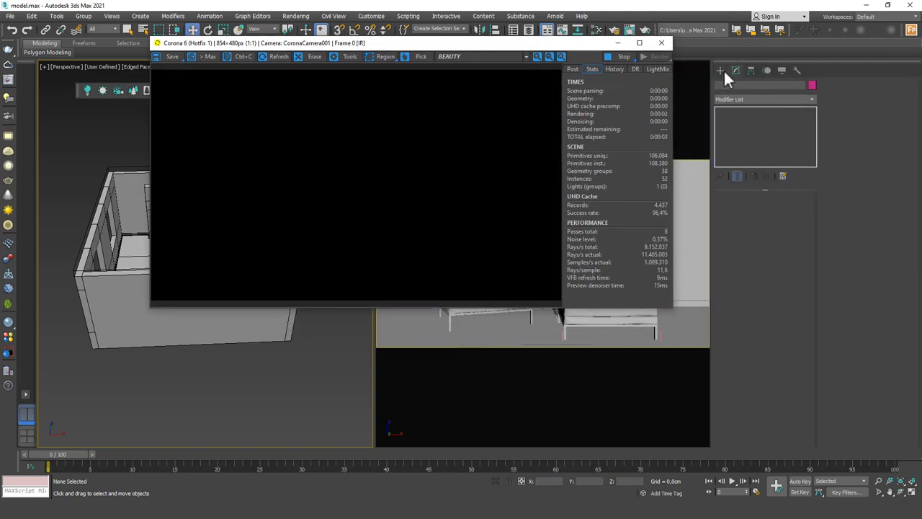
click(721, 70)
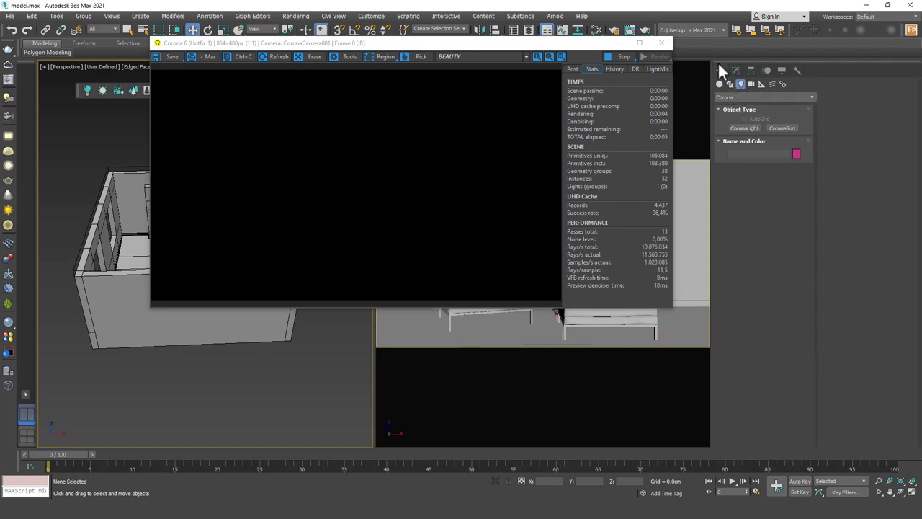
click(778, 128)
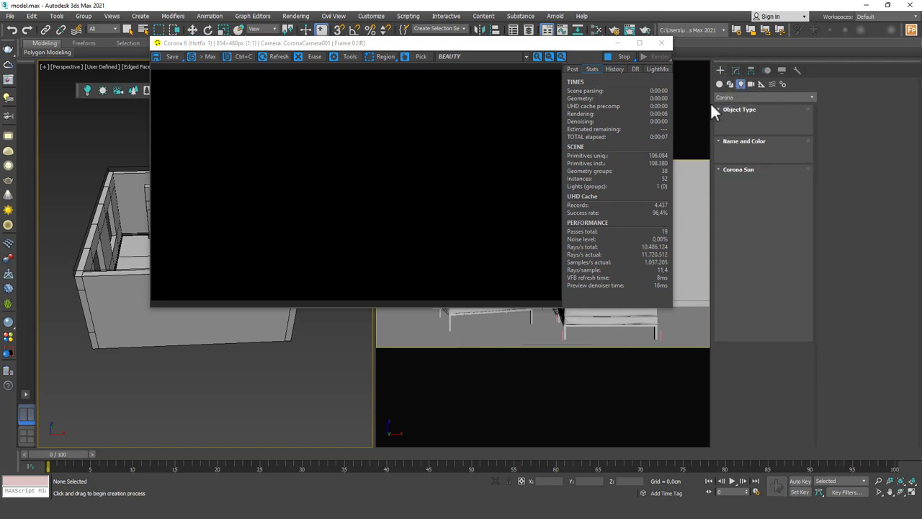
scroll(175, 259, down, 5)
drag(63, 246, 214, 288)
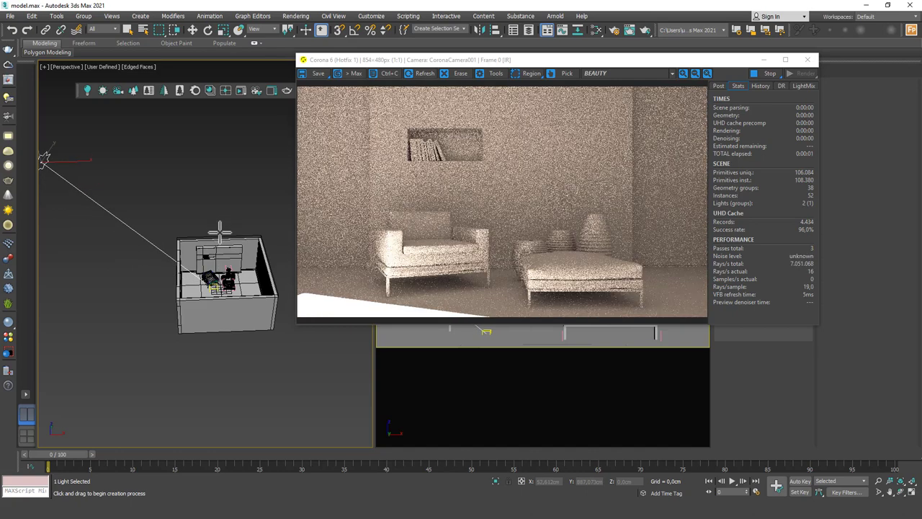
right_click(44, 157)
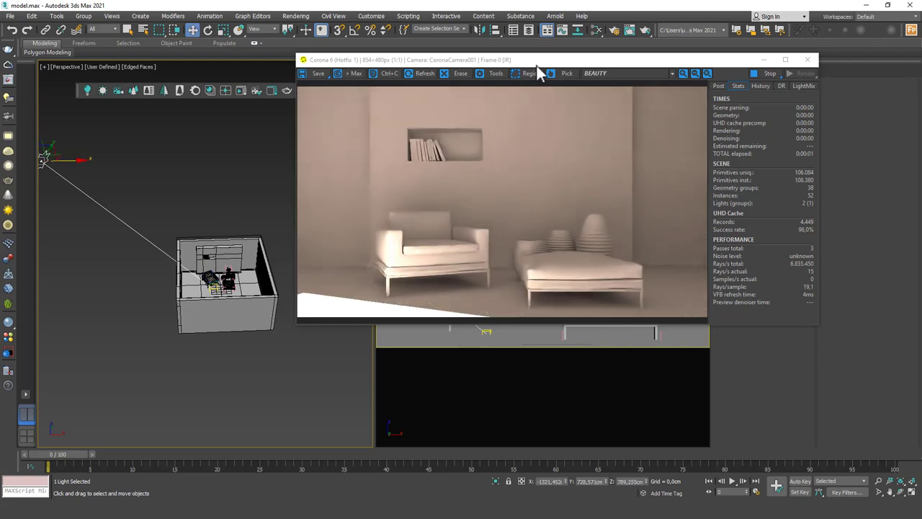
Open the CoronaSun's parameters and add a CoronaSky environment to the scene.
drag(536, 63, 343, 47)
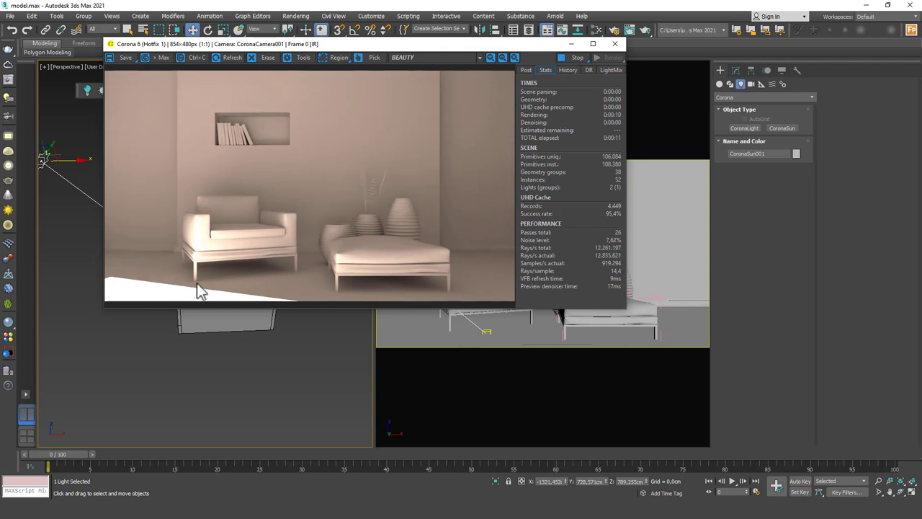
click(735, 71)
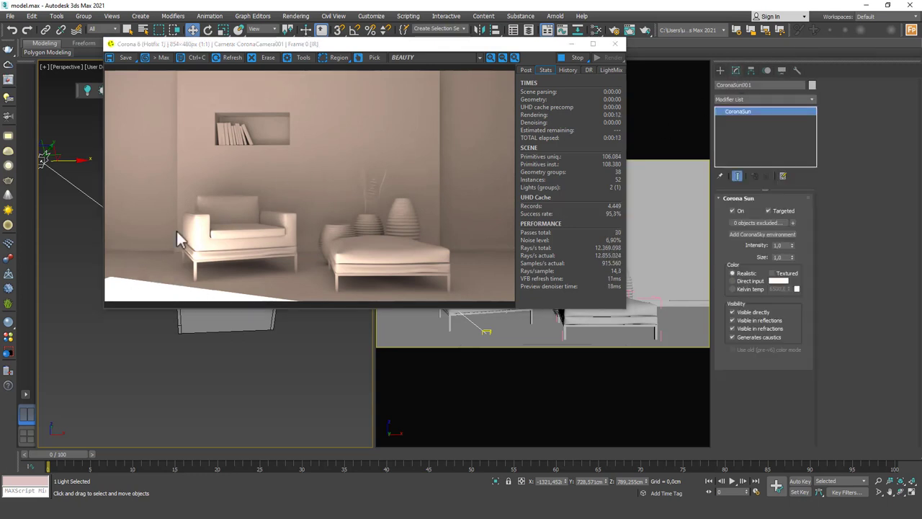
drag(187, 49, 260, 51)
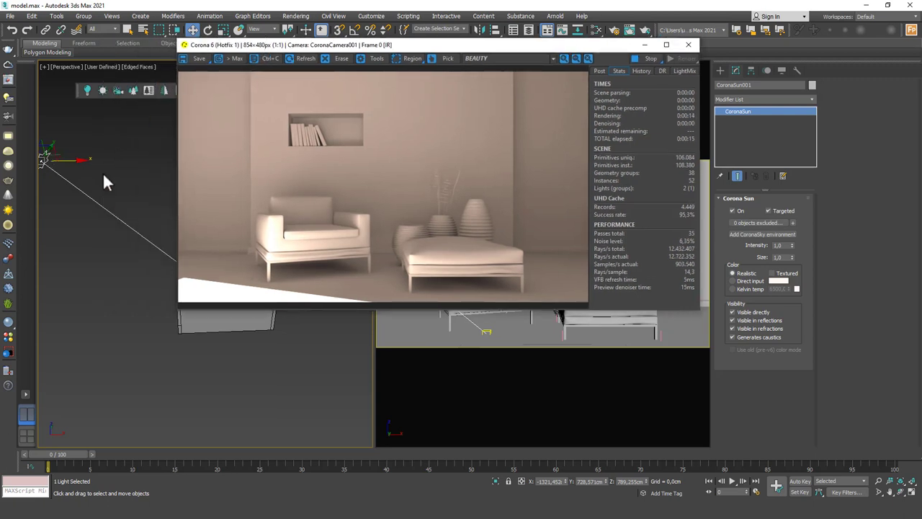
scroll(65, 164, up, 3)
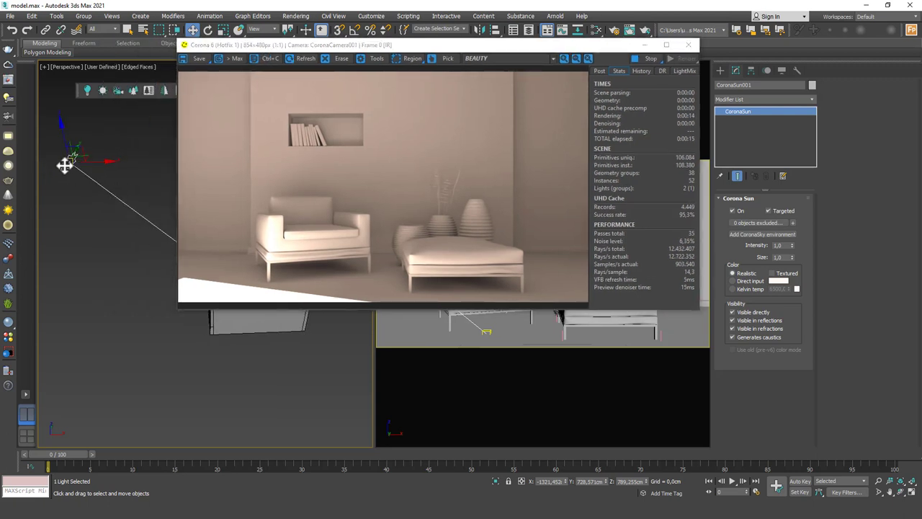
click(756, 235)
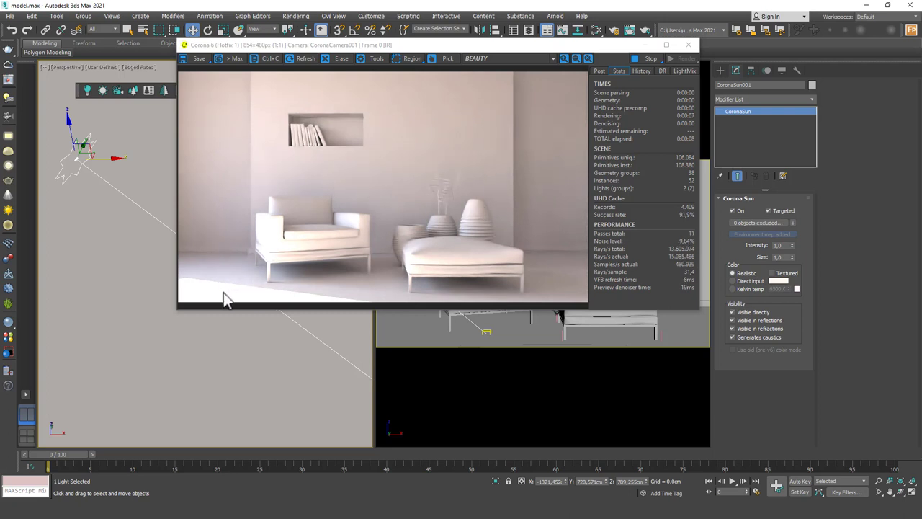
Expand the frame buffer's Tone Mapping settings and lower Exposure (EV) to about -1.374.
click(599, 71)
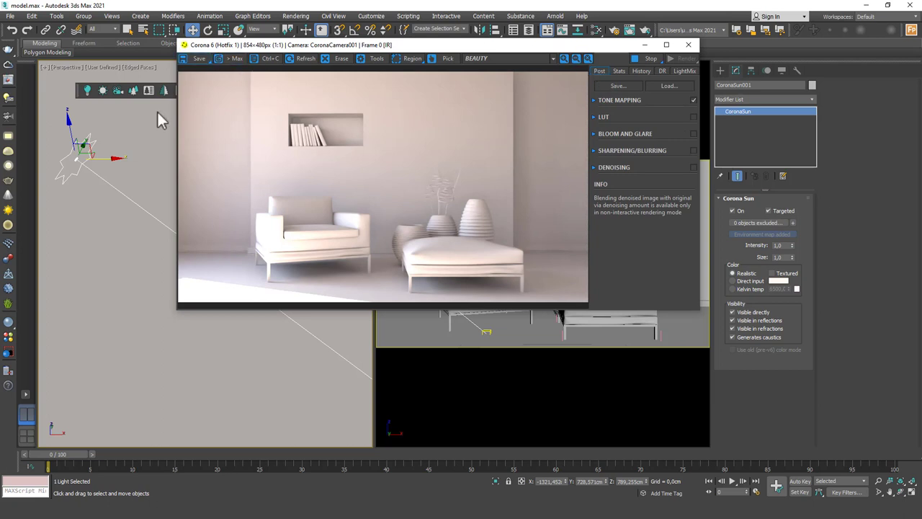
click(619, 100)
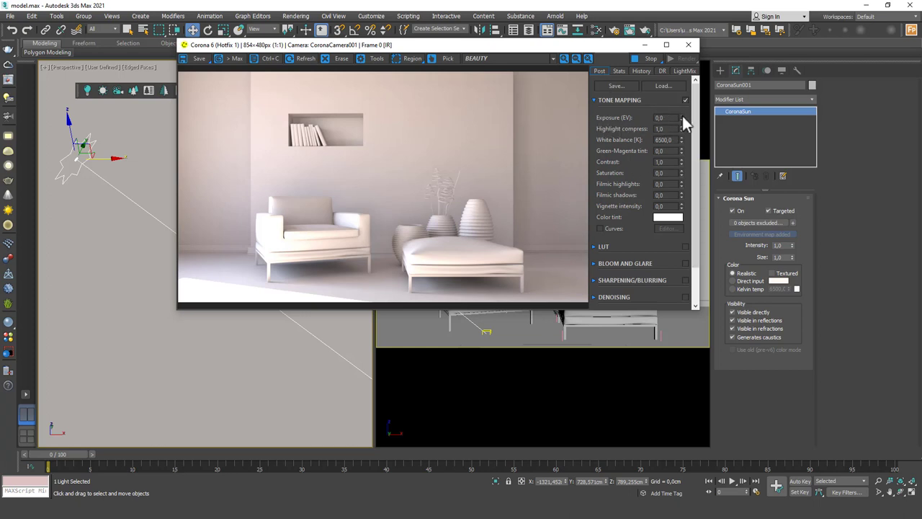
drag(681, 132, 673, 273)
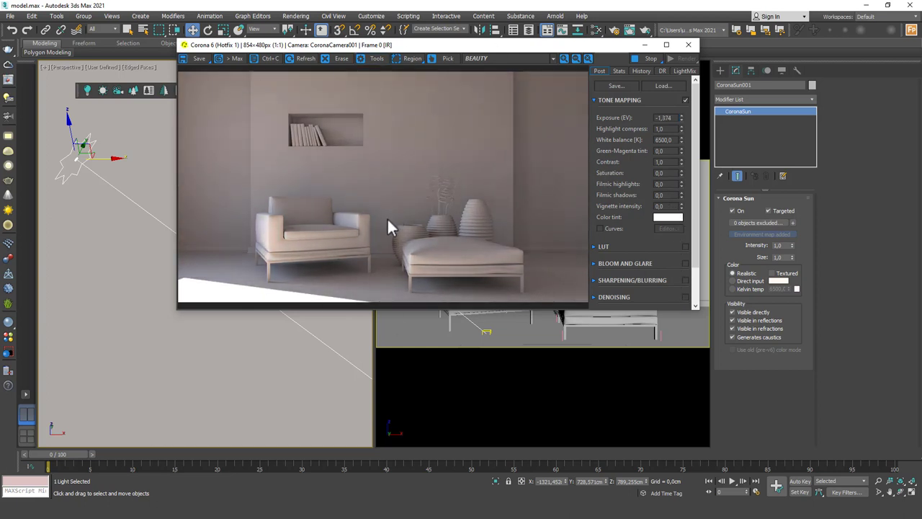
Move the CoronaSun to about X -1468 cm, Y -87 cm so sunlight falls across the armchair, keeping its parameters accessible.
drag(443, 51, 477, 64)
drag(85, 149, 103, 260)
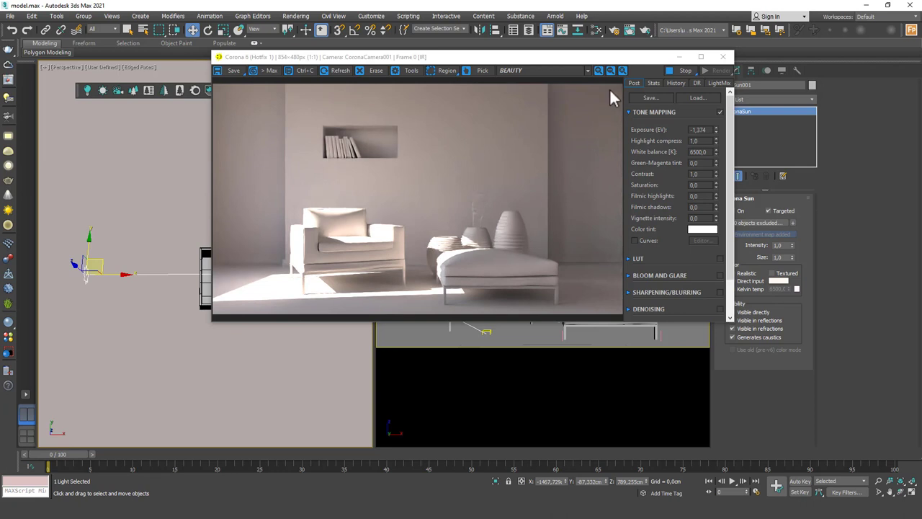
drag(572, 58, 486, 30)
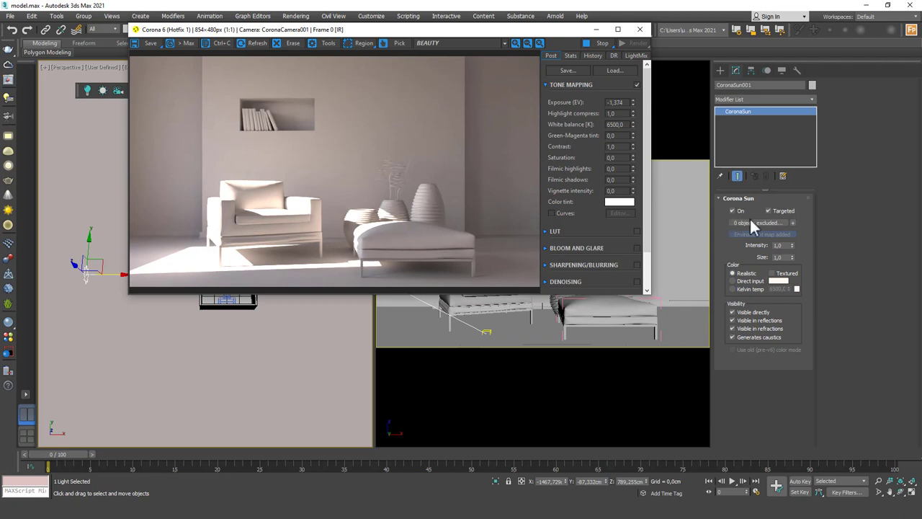
Compare CoronaSun sizes of 7, 10 and 50 in the interactive render, and settle on a size of 10.
double_click(779, 257)
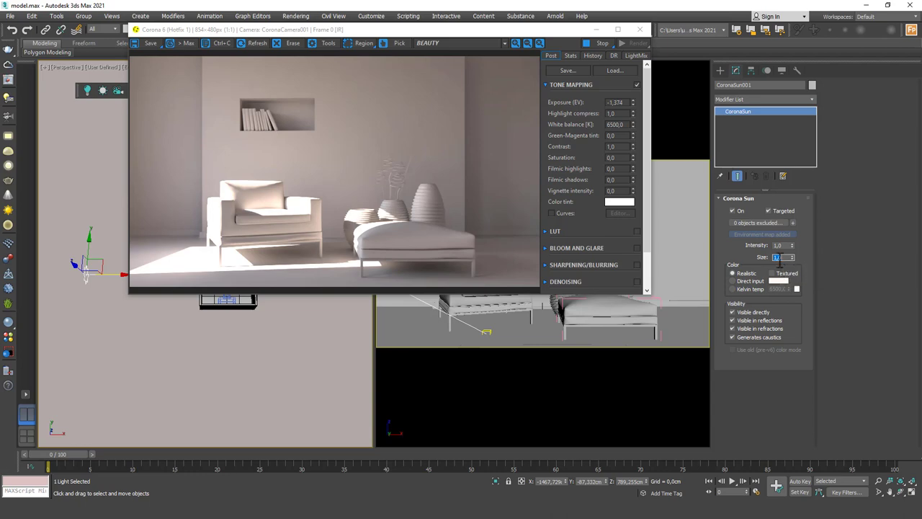
text(7)
key(Return)
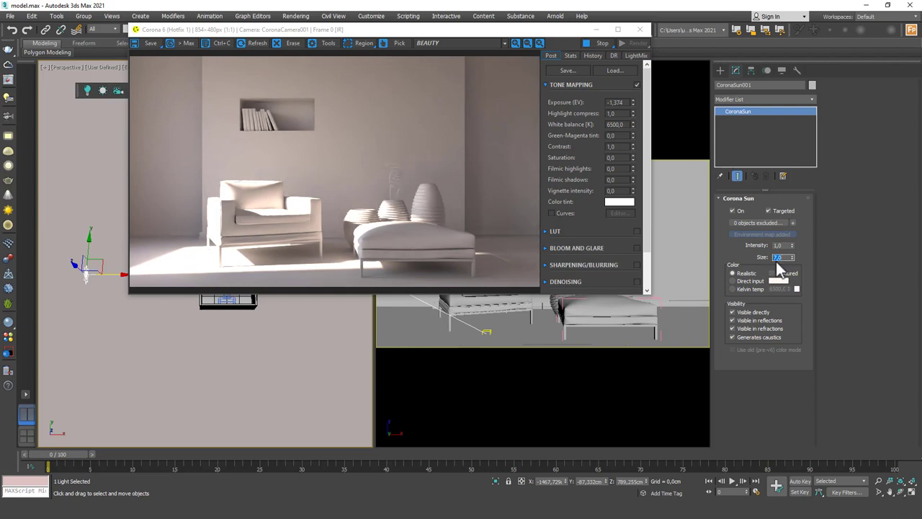
key(Return)
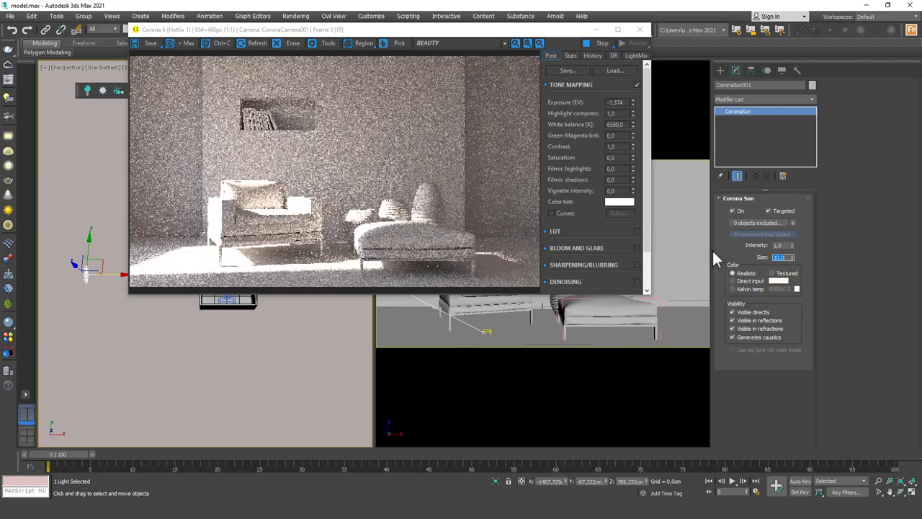
text(50)
key(Return)
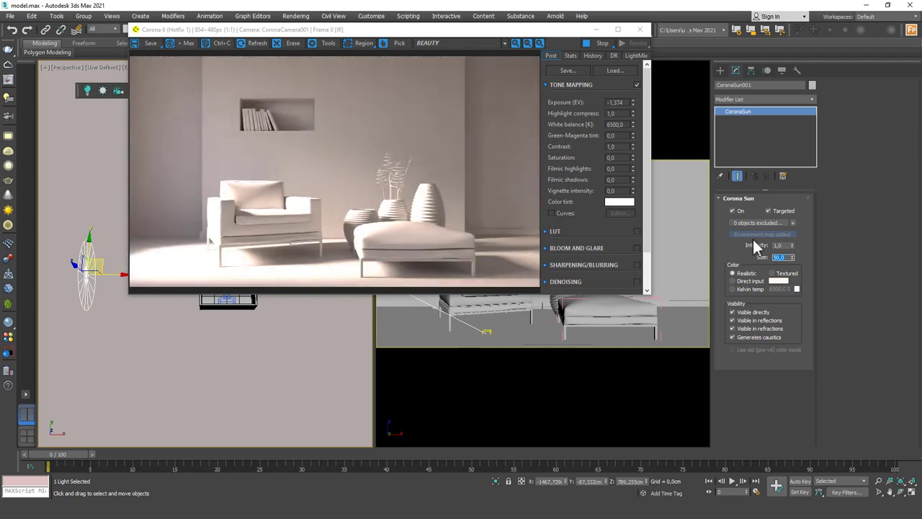
text(10)
key(Return)
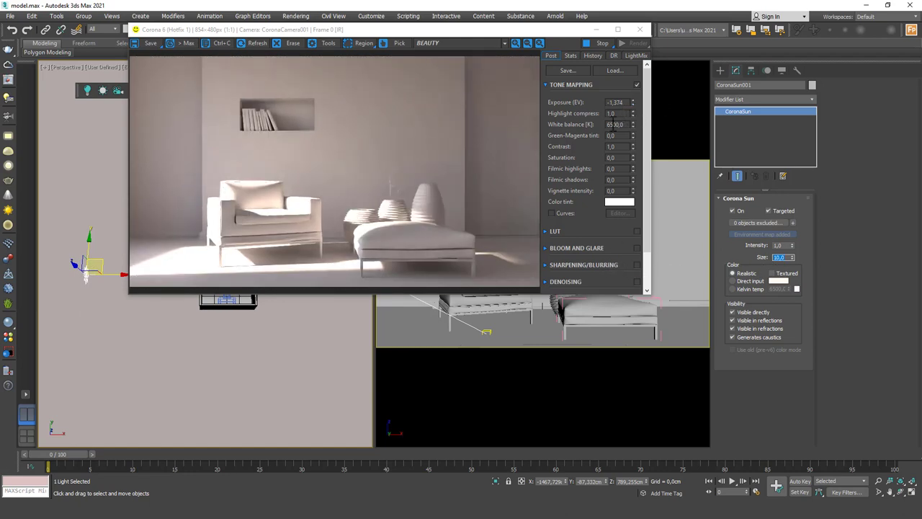
Enlarge the frame buffer to 1056×594 px and enable Bloom and Glare.
scroll(646, 229, down, 2)
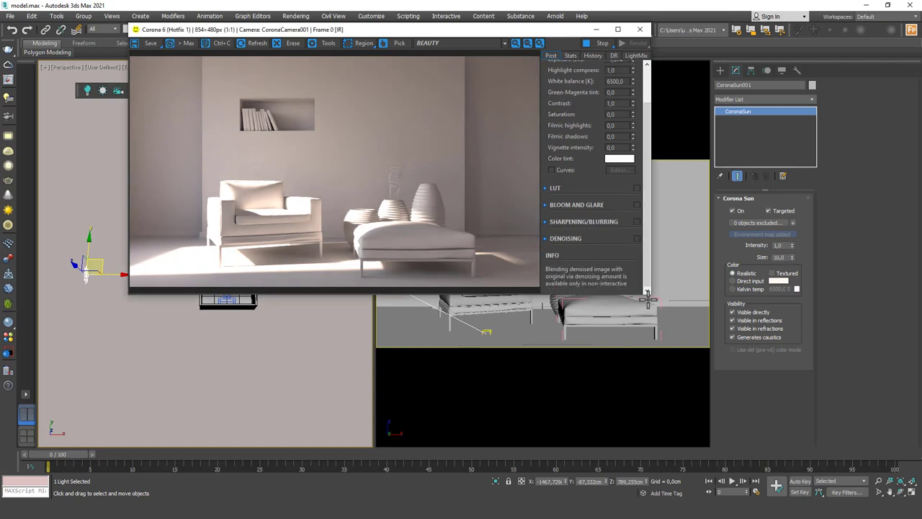
drag(651, 293, 745, 426)
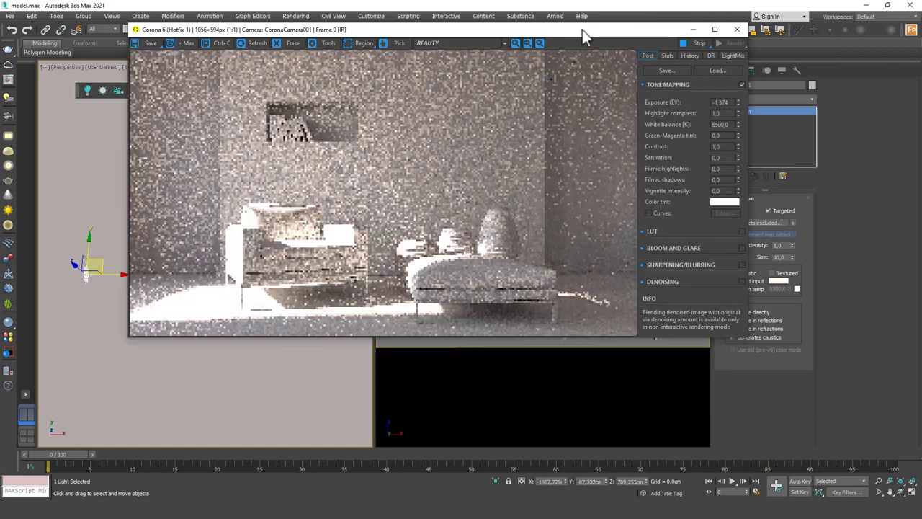
drag(582, 29, 551, 24)
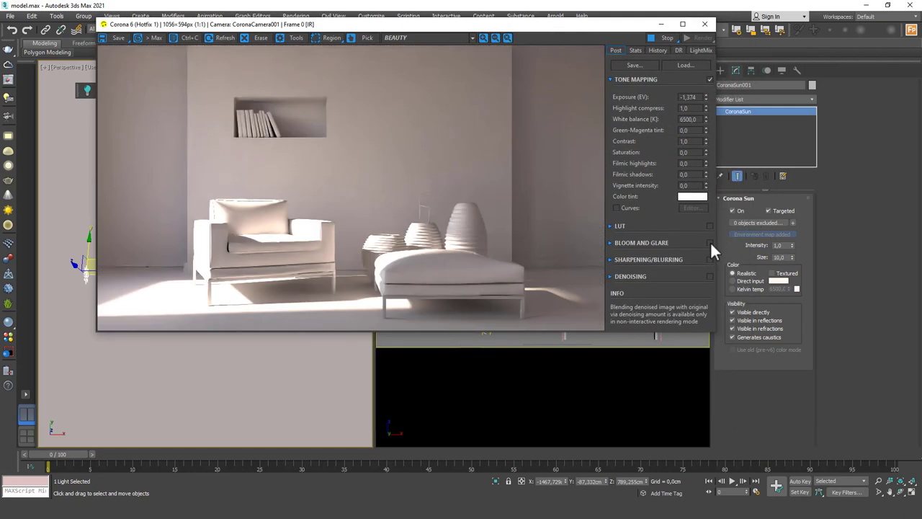
click(710, 242)
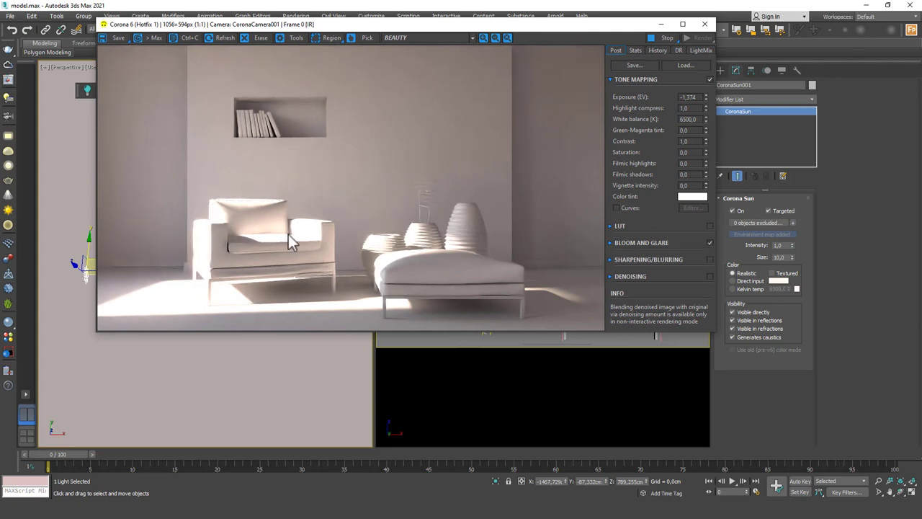
Check the glow on the armchair up close, and lower the Tone Mapping exposure to about -4.118 EV.
scroll(302, 230, up, 2)
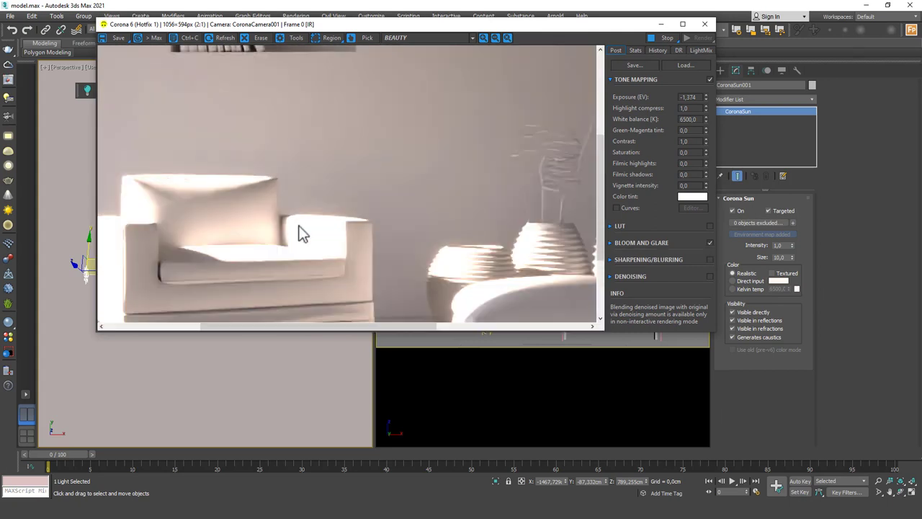
scroll(322, 233, down, 2)
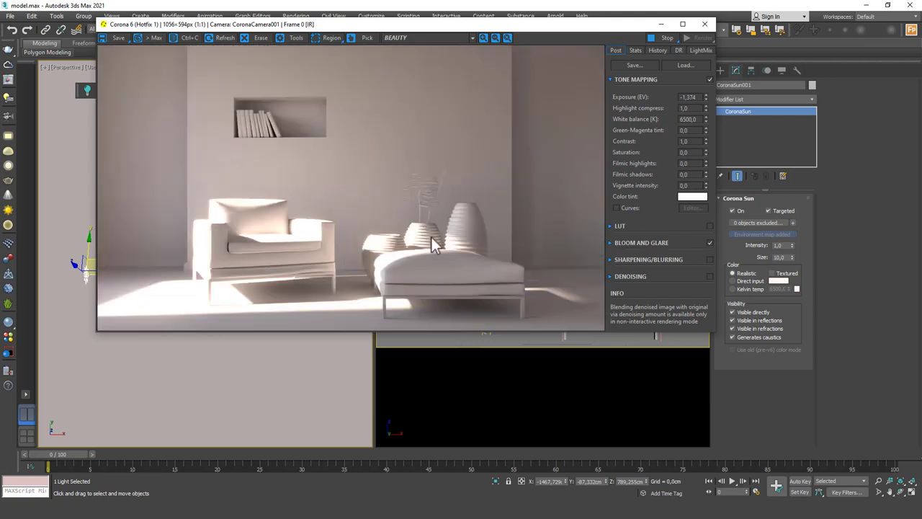
drag(706, 95, 689, 232)
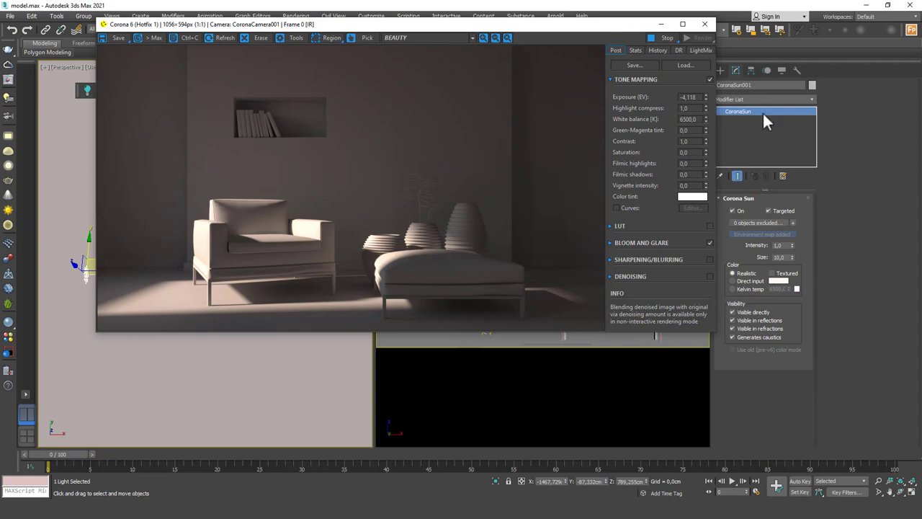
Move the CoronaSun to about X -992 cm, Y 842 cm and reset the Tone Mapping exposure to 0 EV.
drag(709, 99, 708, 33)
drag(642, 23, 872, 70)
drag(97, 268, 165, 360)
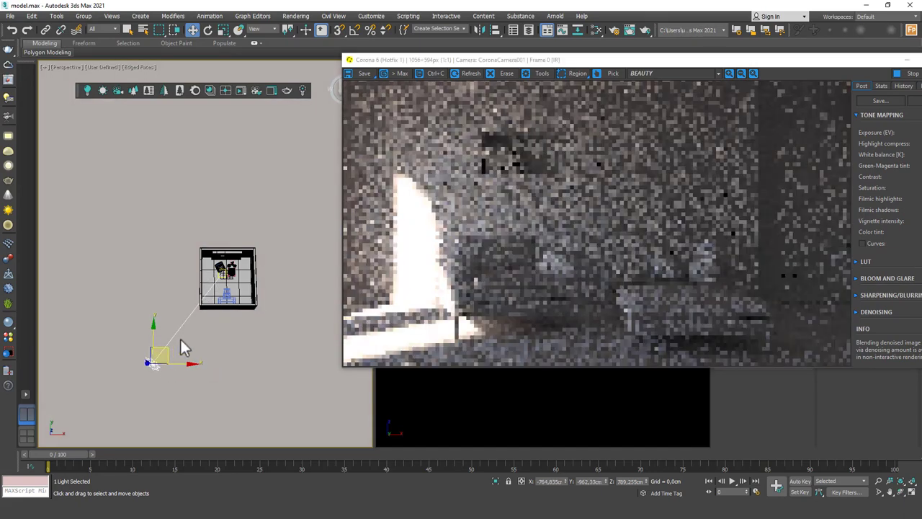
drag(160, 349, 148, 175)
drag(536, 62, 389, 54)
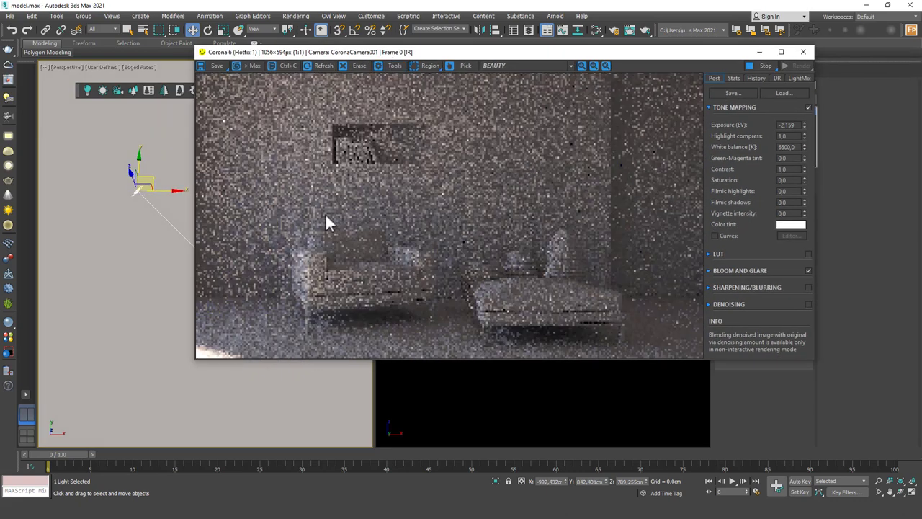
right_click(804, 127)
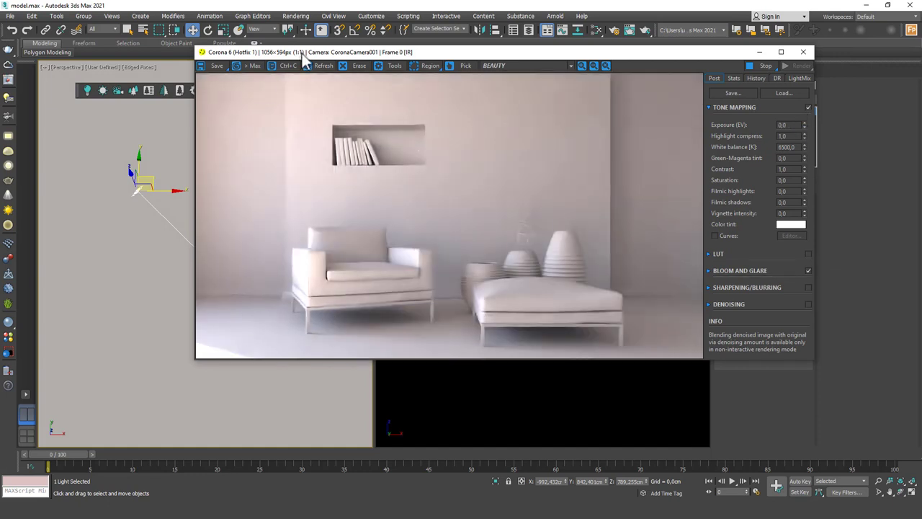
Shift the CoronaSun to about X -829 cm, Y 846 cm and set the exposure to about -0.088 EV.
drag(305, 54, 394, 49)
drag(152, 180, 165, 176)
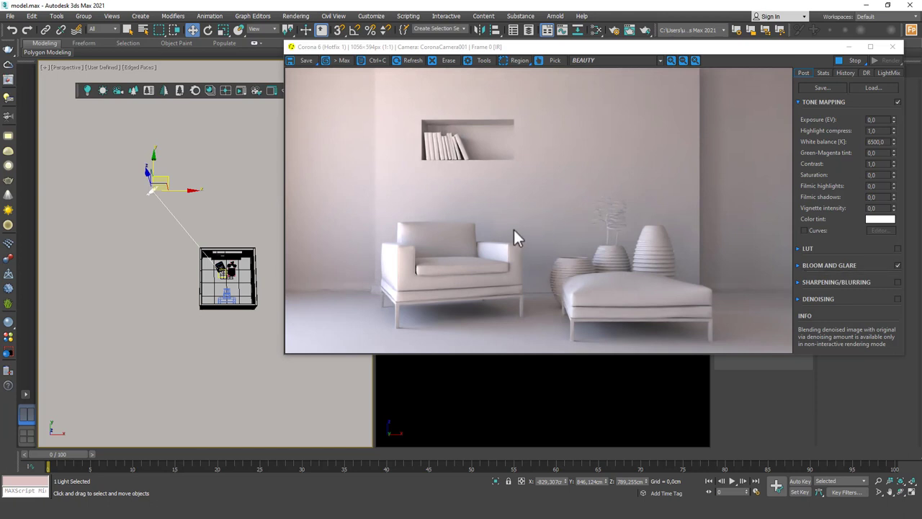
drag(570, 47, 431, 35)
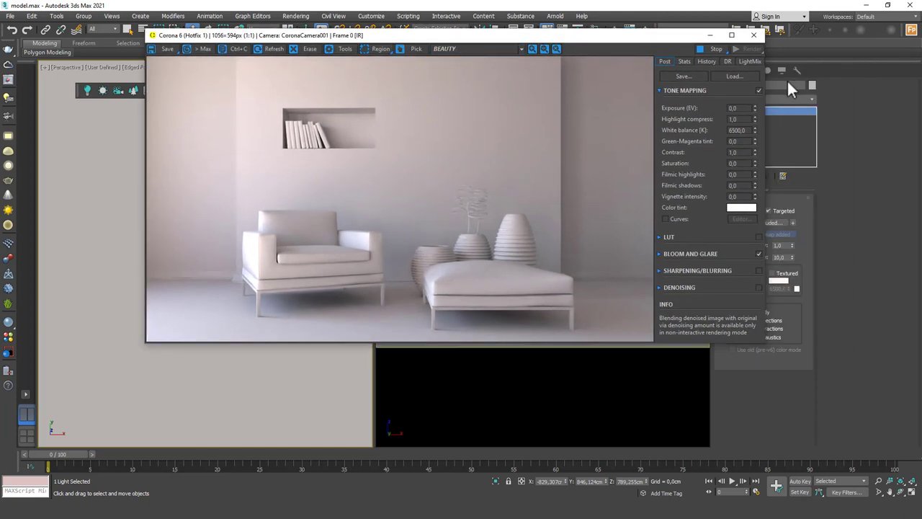
mouse_move(756, 109)
mouse_down()
mouse_move(752, 153)
mouse_move(755, 118)
mouse_up()
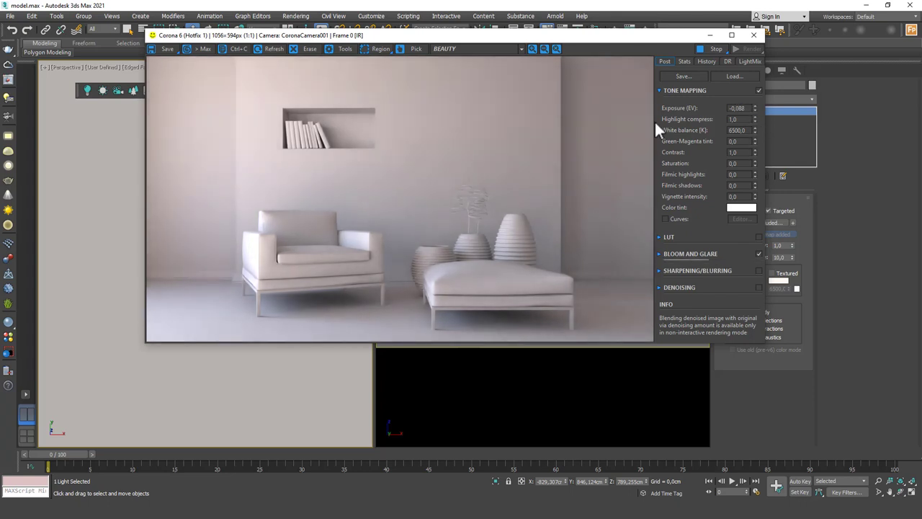
Set Highlight compress to 2 and compare the bright areas of the armchair up close before and after the change.
scroll(324, 211, up, 3)
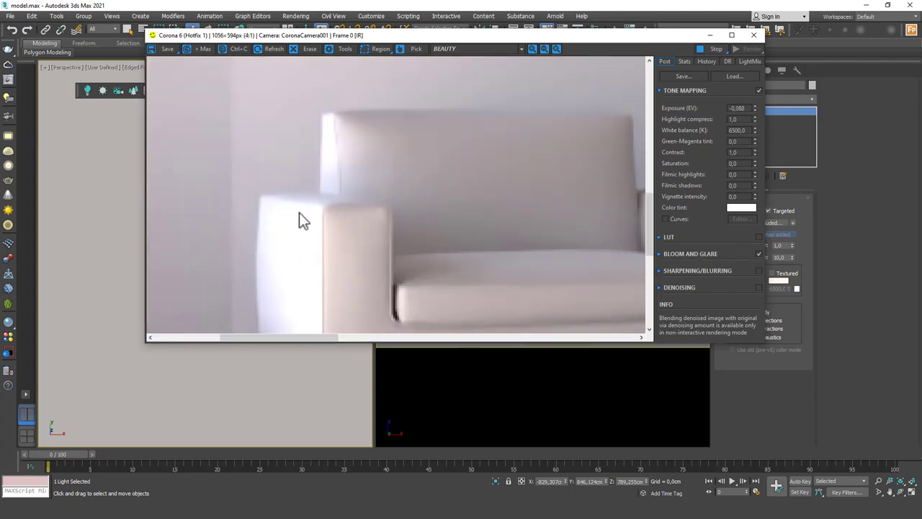
scroll(335, 200, down, 3)
key(Tab)
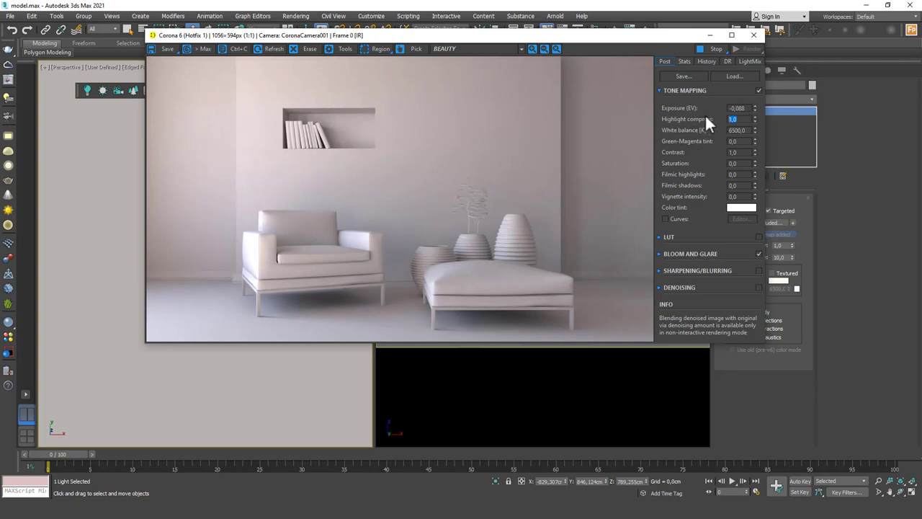
text(2)
key(Return)
scroll(266, 275, up, 2)
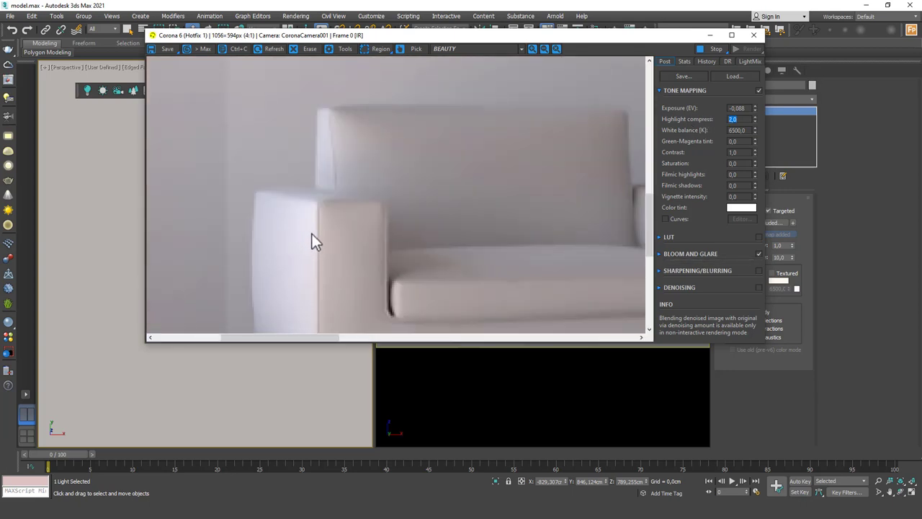
scroll(268, 260, down, 1)
scroll(283, 261, down, 1)
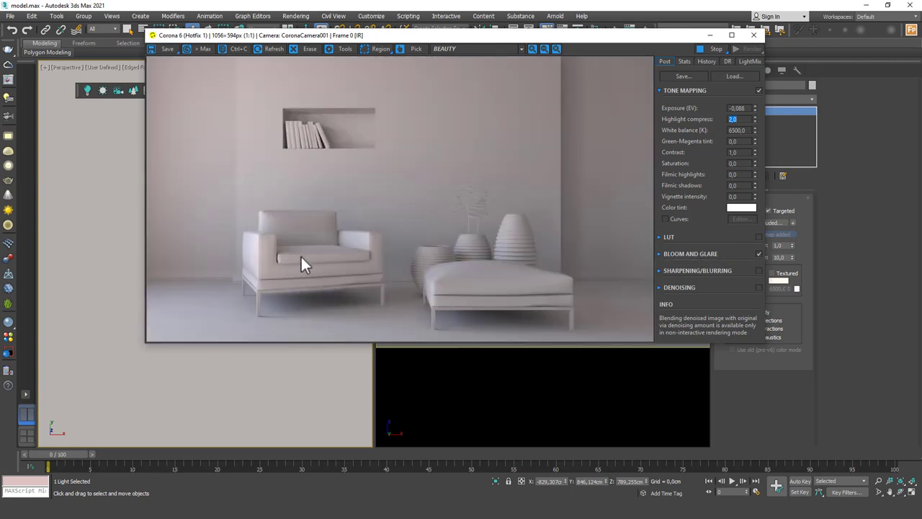
Try an exposure of 0.352 EV, move the CoronaSun to about X -1025 cm, Y -48 cm, and lower the exposure to about -1.694 EV.
drag(755, 108, 756, 66)
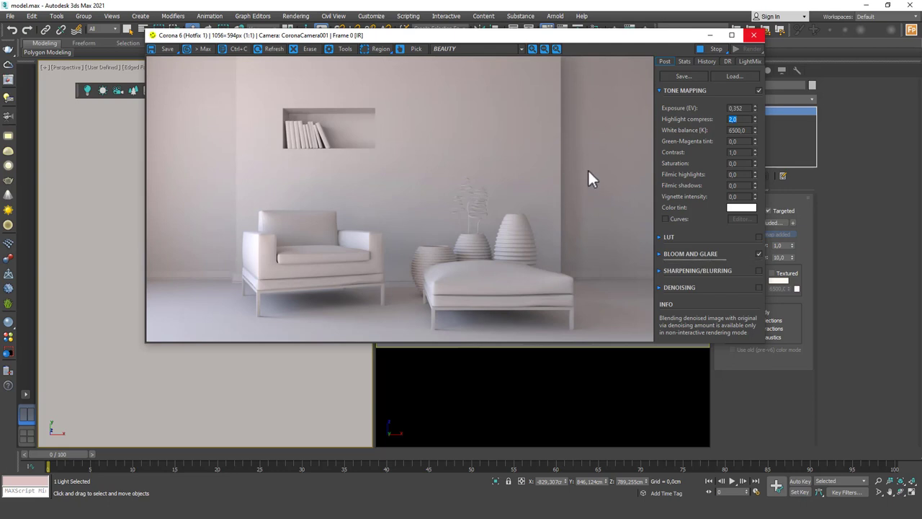
drag(492, 35, 618, 43)
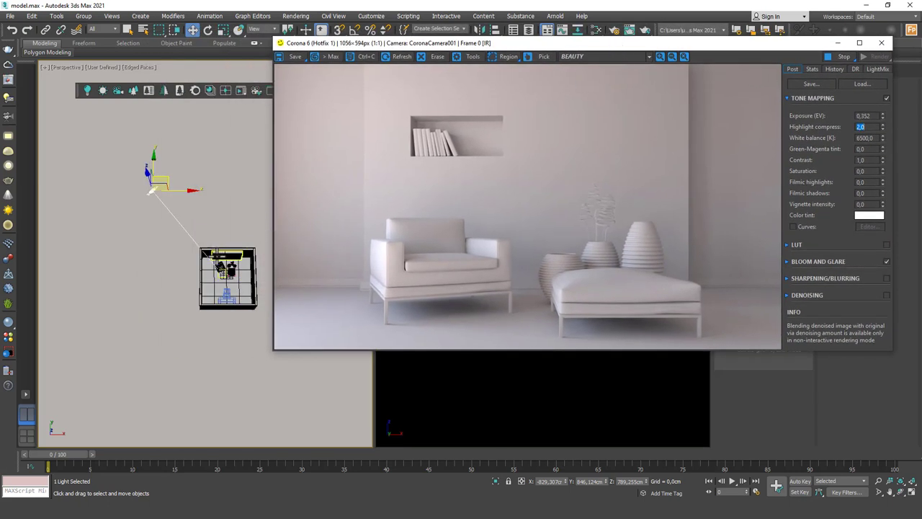
drag(168, 175, 137, 263)
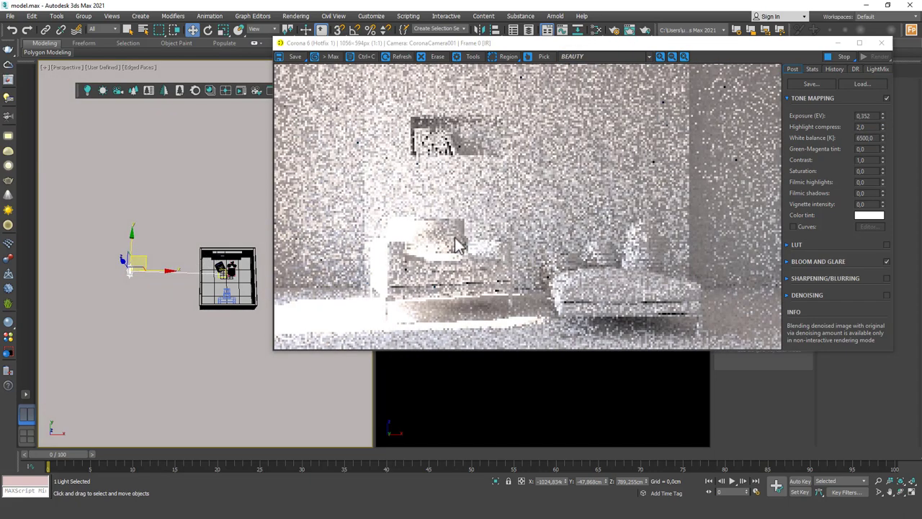
drag(883, 116, 879, 144)
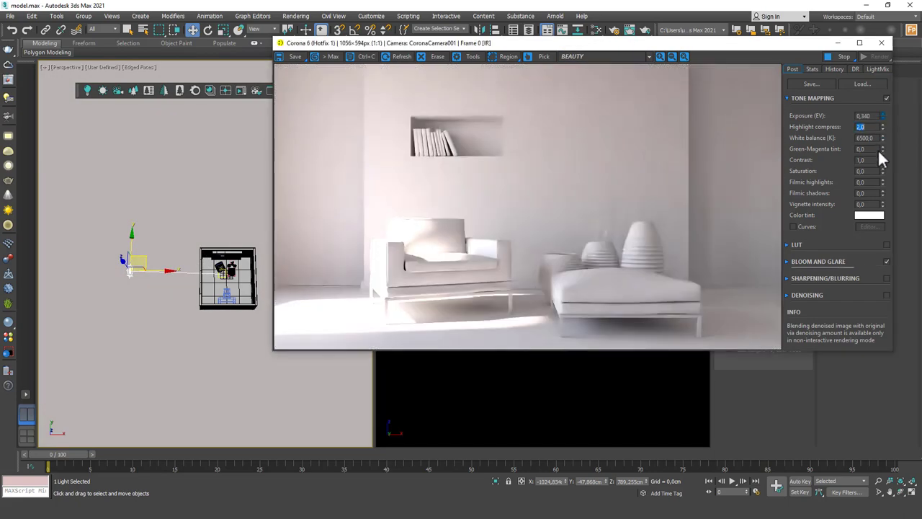
drag(866, 292, 861, 359)
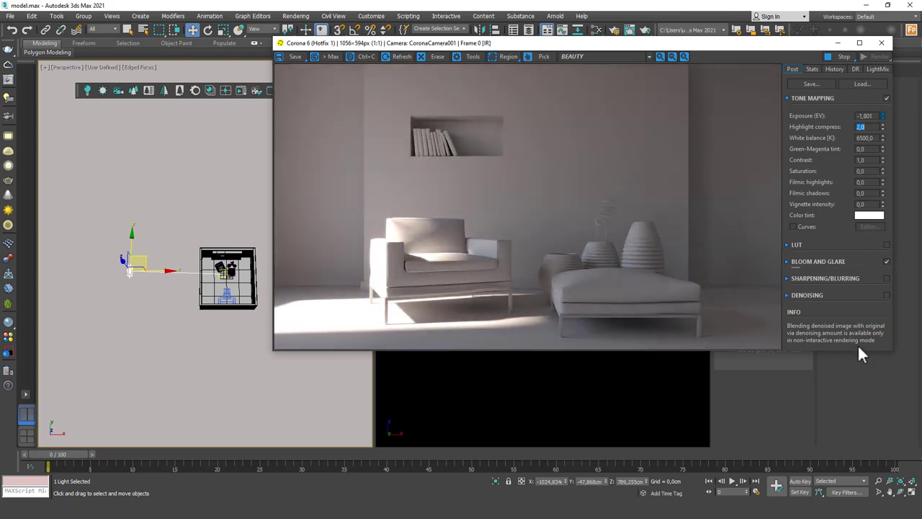
Lower the CoronaSun to a height of about 226 cm and inspect the low sunlight on the vases and armchair up close.
alt+middle_drag(143, 281, 136, 233)
drag(136, 233, 138, 257)
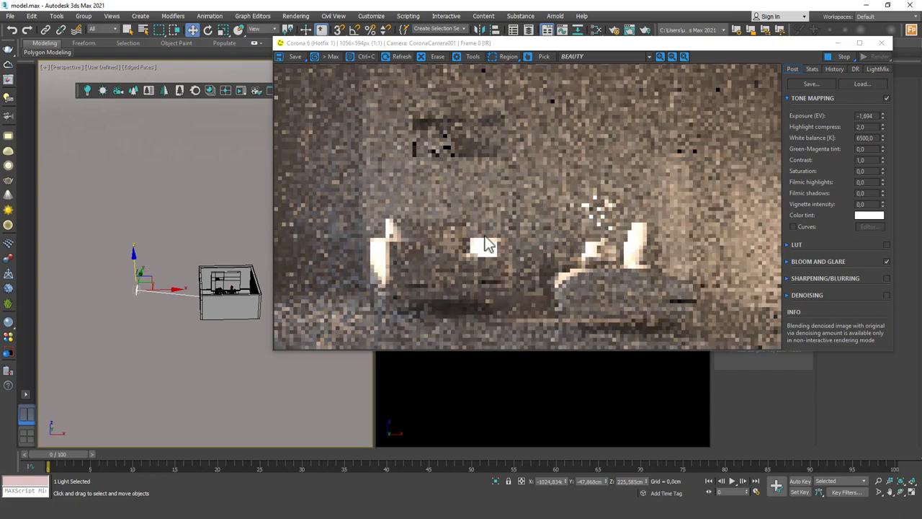
scroll(626, 247, up, 2)
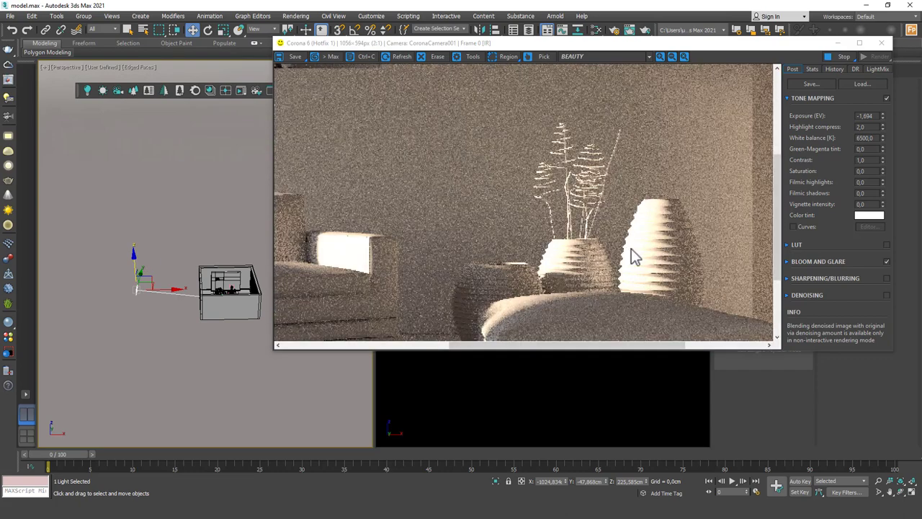
scroll(615, 251, down, 2)
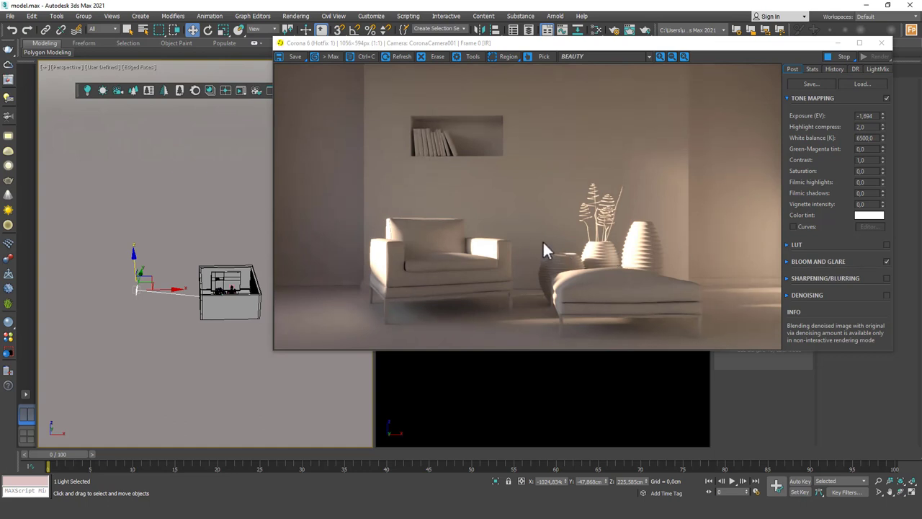
Draw a thin upright box standing on the room floor between the window wall and the armchair.
drag(714, 44, 539, 61)
drag(637, 62, 690, 153)
click(720, 70)
click(719, 84)
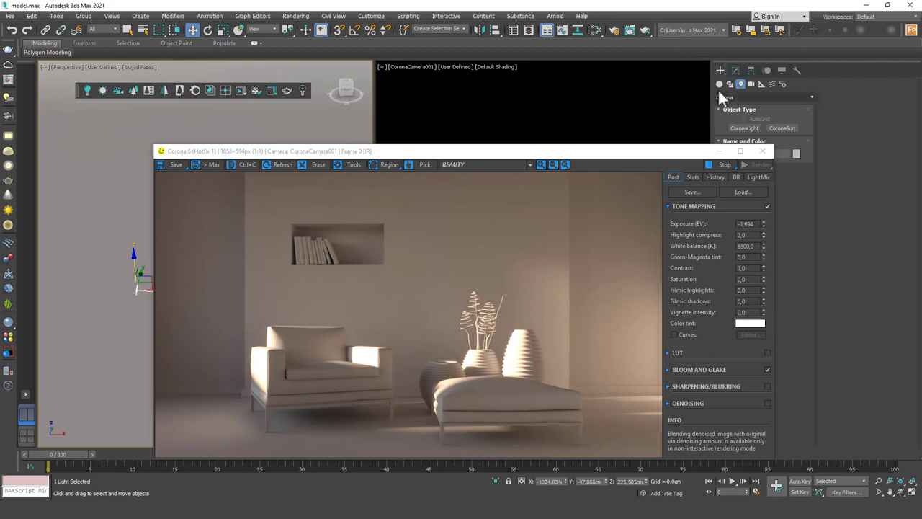
click(747, 128)
drag(516, 152, 660, 113)
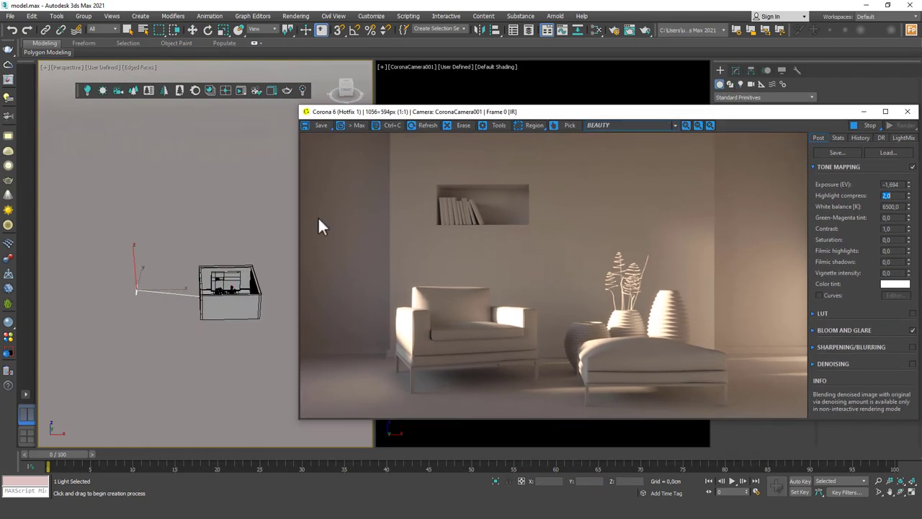
scroll(210, 277, up, 4)
alt+middle_drag(209, 263, 184, 292)
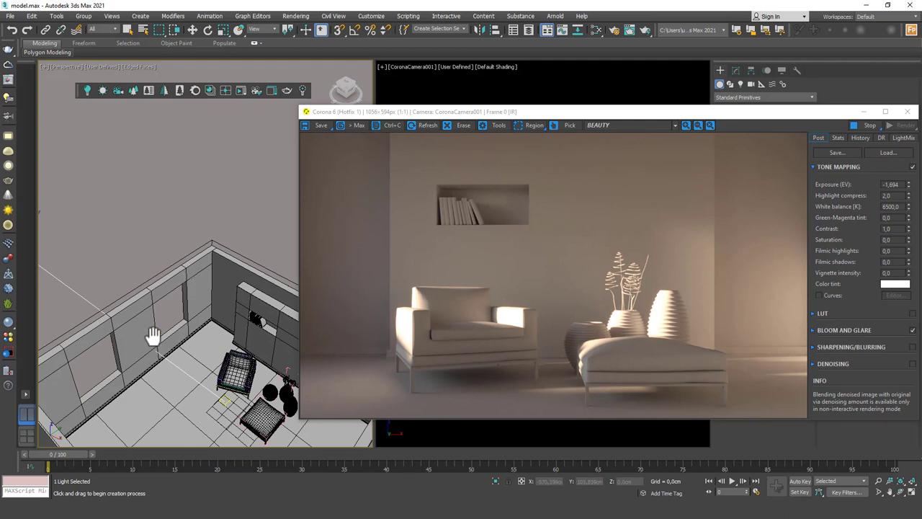
scroll(185, 345, up, 4)
alt+middle_drag(191, 336, 190, 281)
scroll(203, 234, up, 3)
click(200, 282)
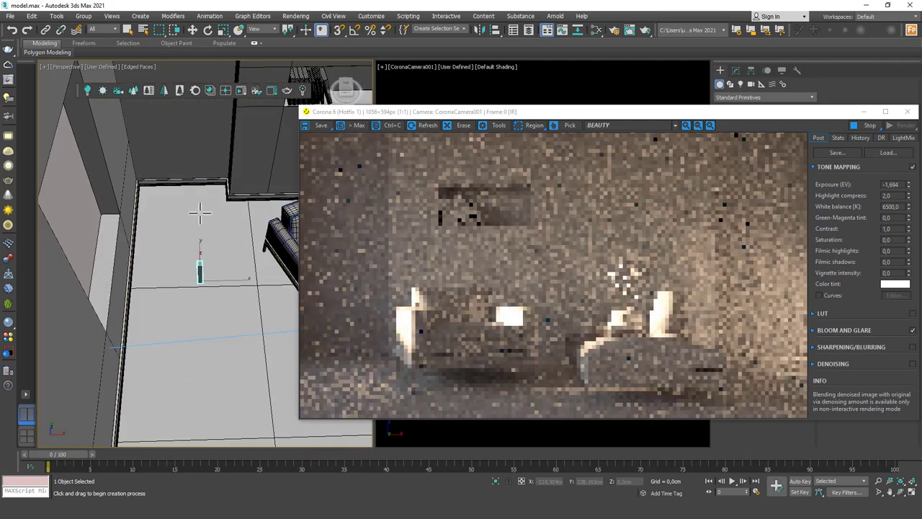
click(197, 206)
key(w)
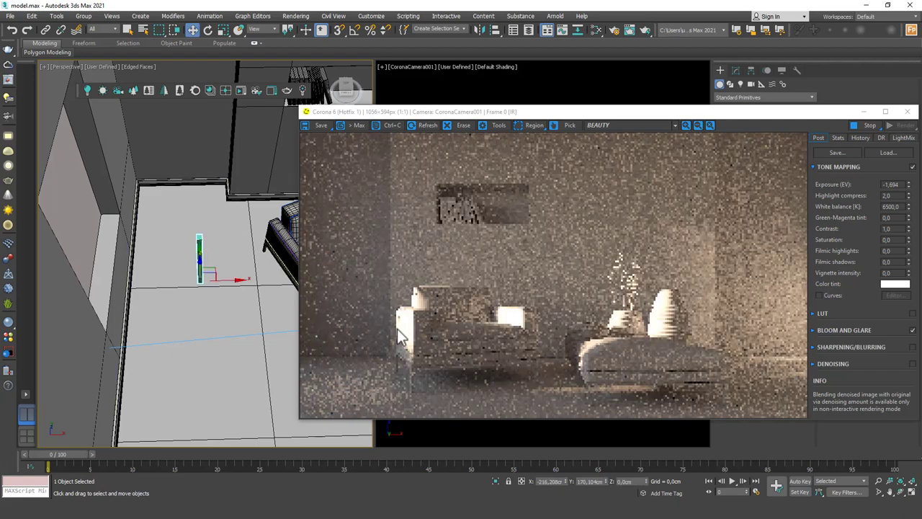
Inspect the armchair's lit armrest up close, clone the thin box to about X -206 cm, Y 119 cm, and check the render again.
scroll(405, 325, up, 2)
scroll(403, 325, down, 1)
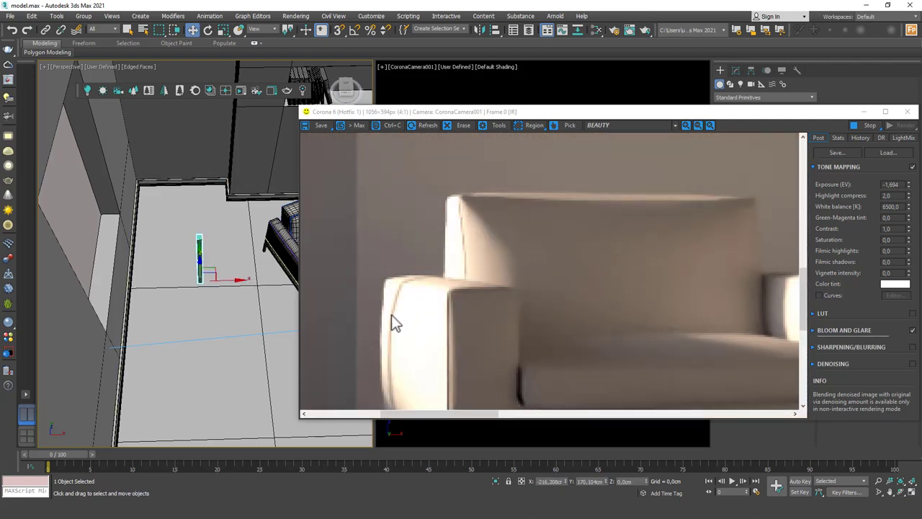
scroll(392, 353, down, 1)
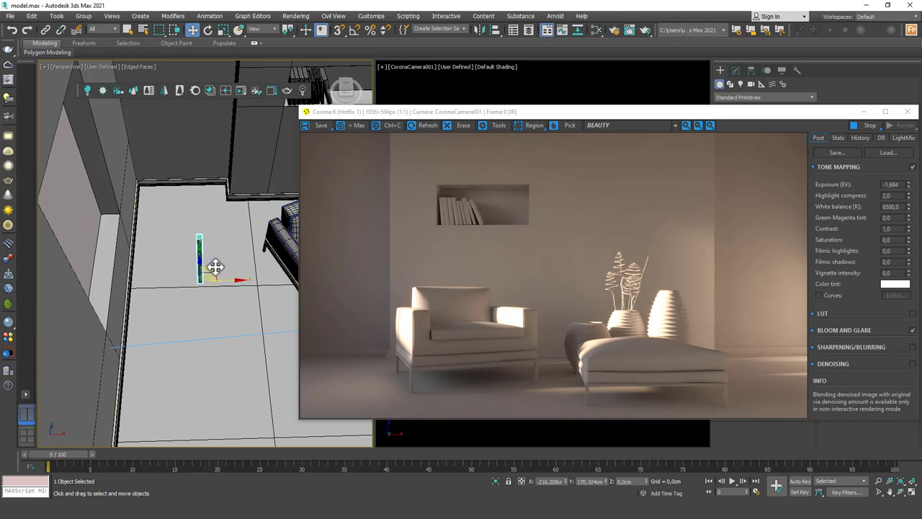
alt+middle_drag(233, 267, 223, 289)
drag(223, 289, 237, 302)
click(456, 288)
scroll(406, 336, up, 2)
scroll(406, 336, down, 2)
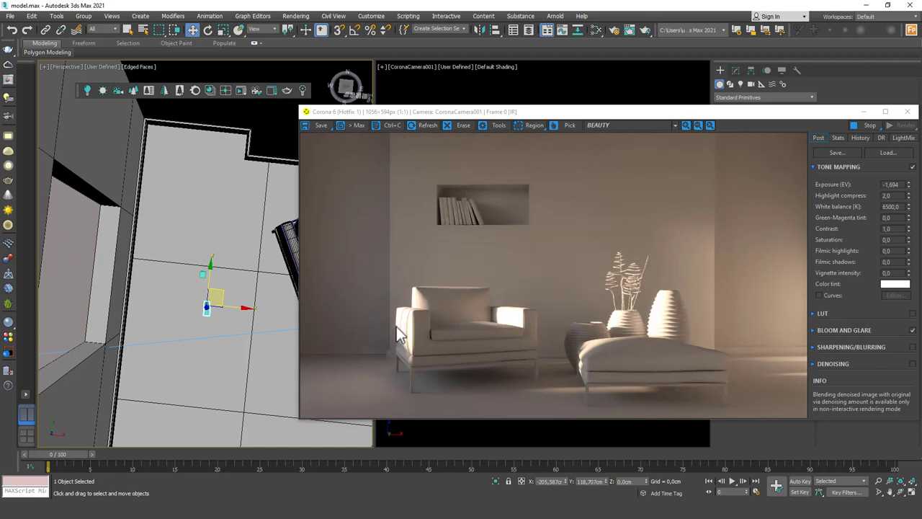
Delete both thin boxes from the room floor.
alt+middle_drag(238, 289, 189, 240)
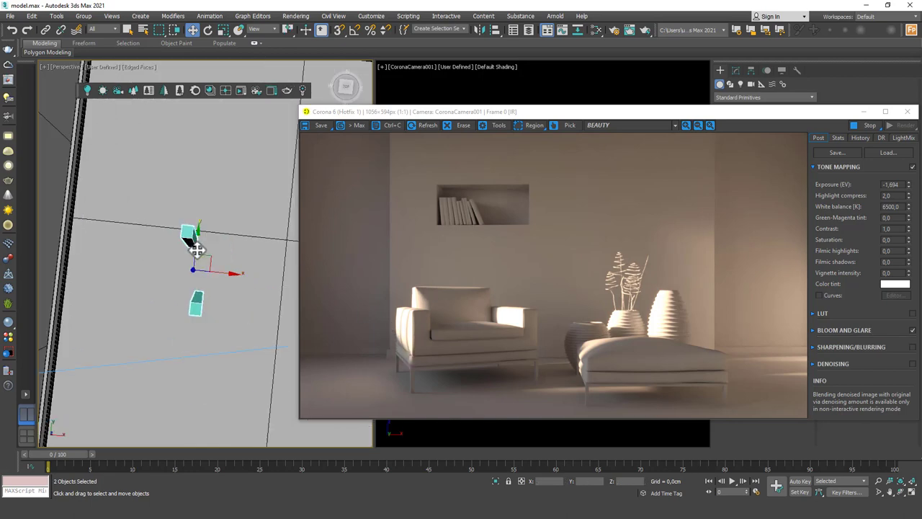
key(alt+q)
alt+middle_drag(186, 303, 177, 296)
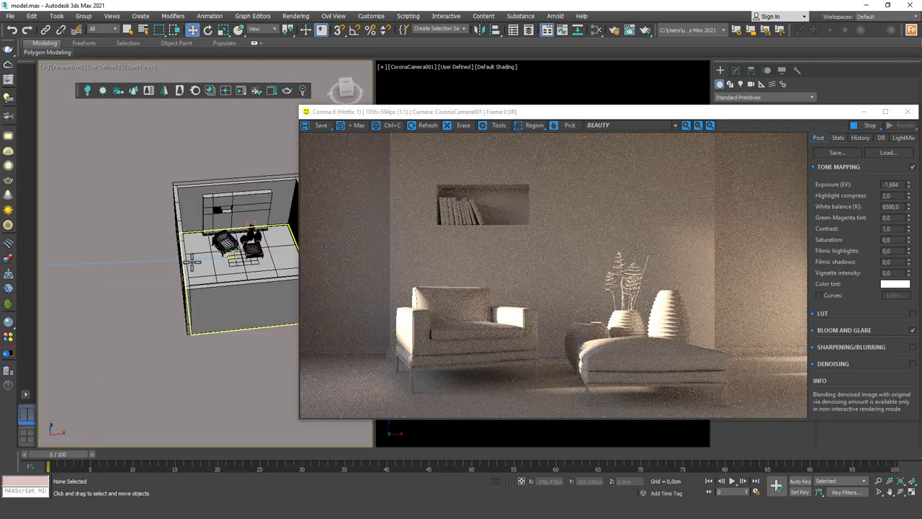
Select the CoronaSun outside the room and move it to about X -842 cm, Y 924 cm.
scroll(165, 292, down, 5)
click(141, 299)
drag(143, 301, 173, 209)
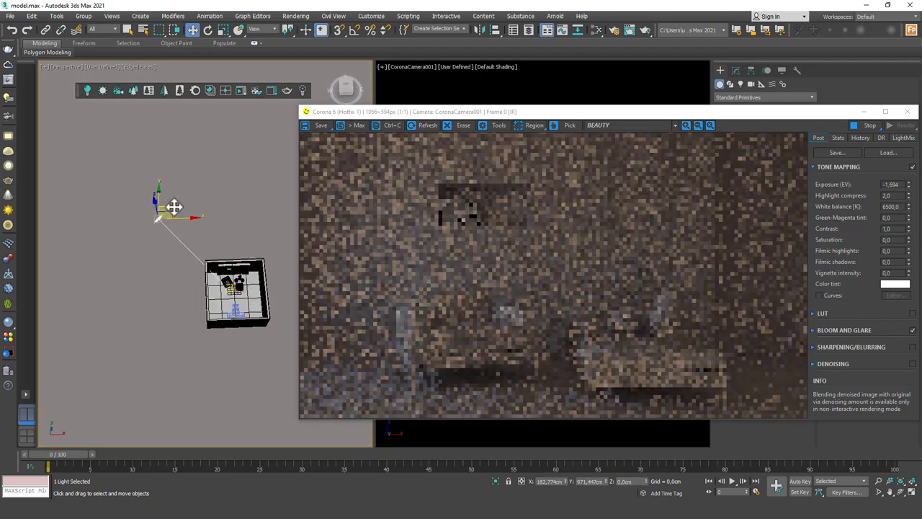
drag(609, 111, 327, 84)
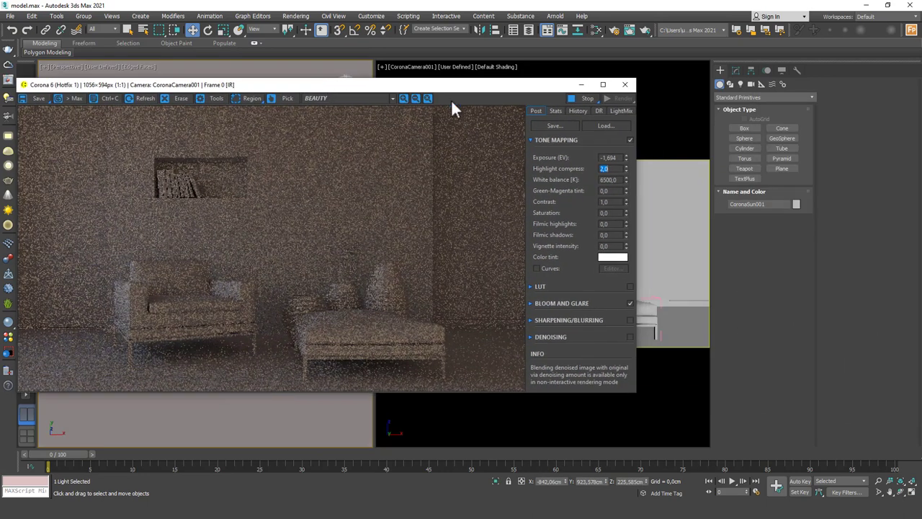
Bring up the CoronaSun's parameters and raise the Tone Mapping exposure to about 1.403 EV.
click(736, 70)
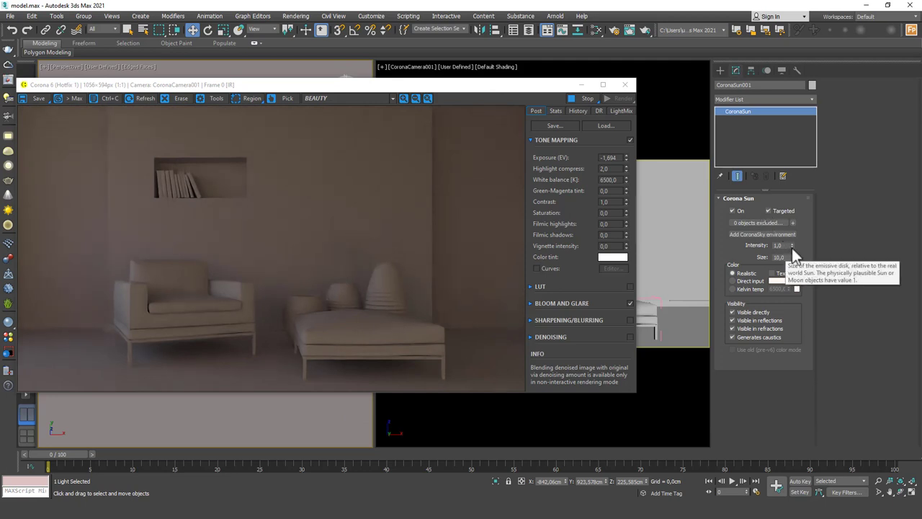
drag(631, 162, 624, 156)
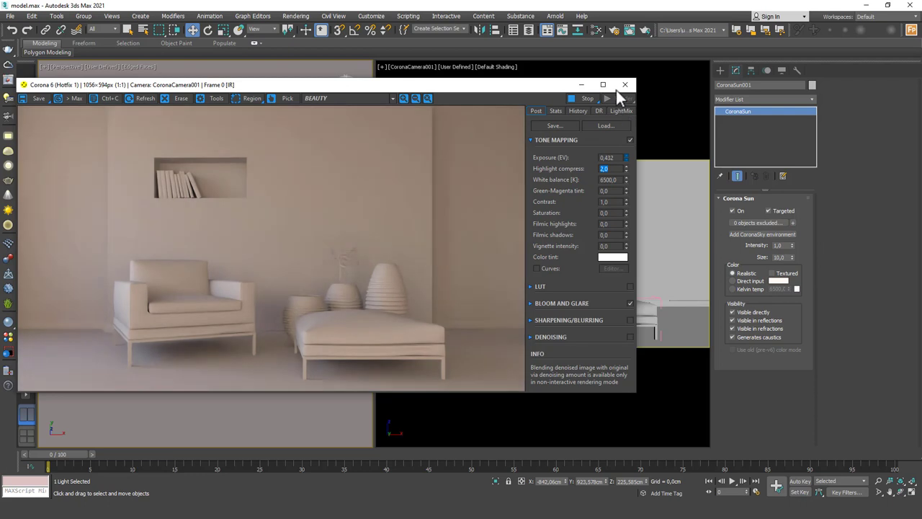
drag(616, 90, 618, 46)
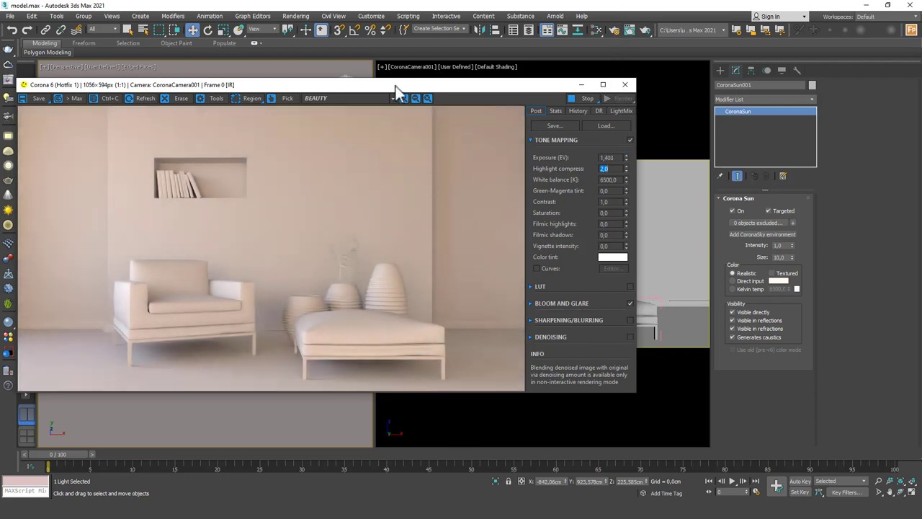
drag(396, 86, 524, 63)
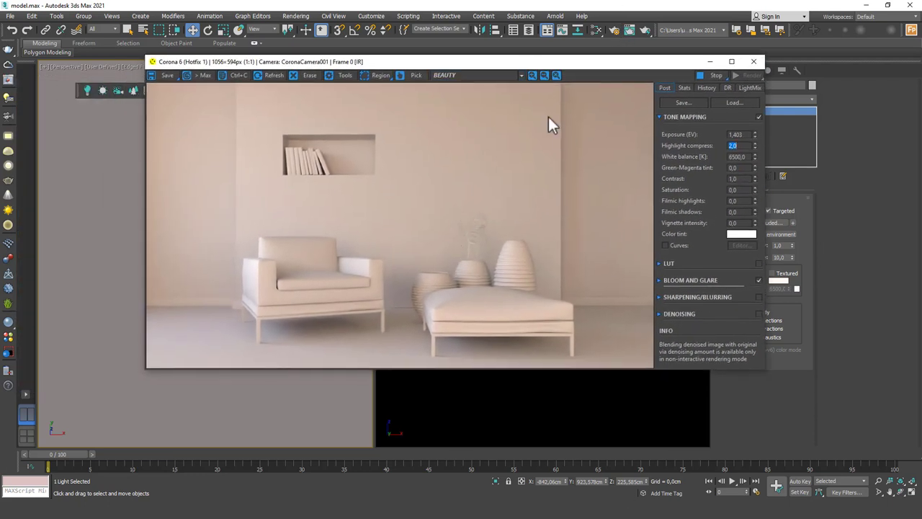
Move the frame buffer clear of the perspective view and select the object at the lower edge of the camera view.
drag(360, 55, 698, 48)
drag(542, 55, 446, 41)
click(540, 337)
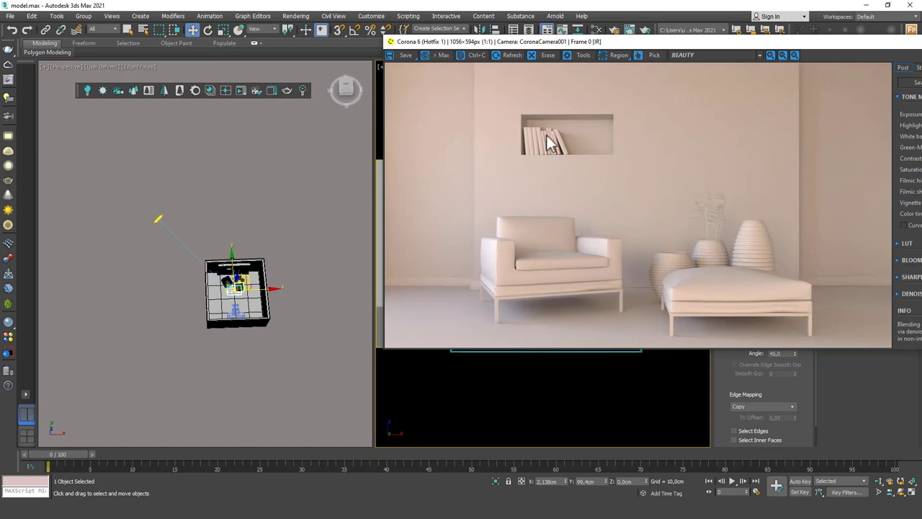
Reposition the frame buffer over the viewports so the full render and all its post-processing settings are visible.
drag(607, 41, 338, 23)
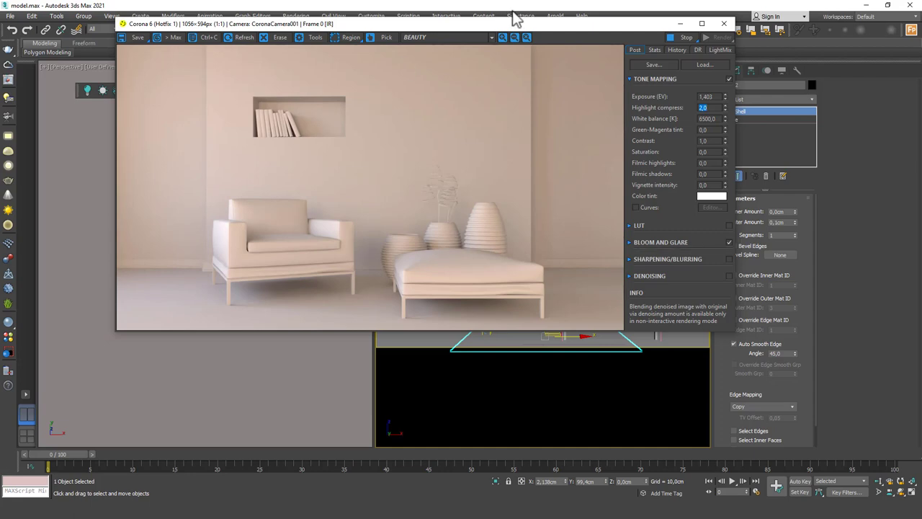
drag(484, 34, 138, 68)
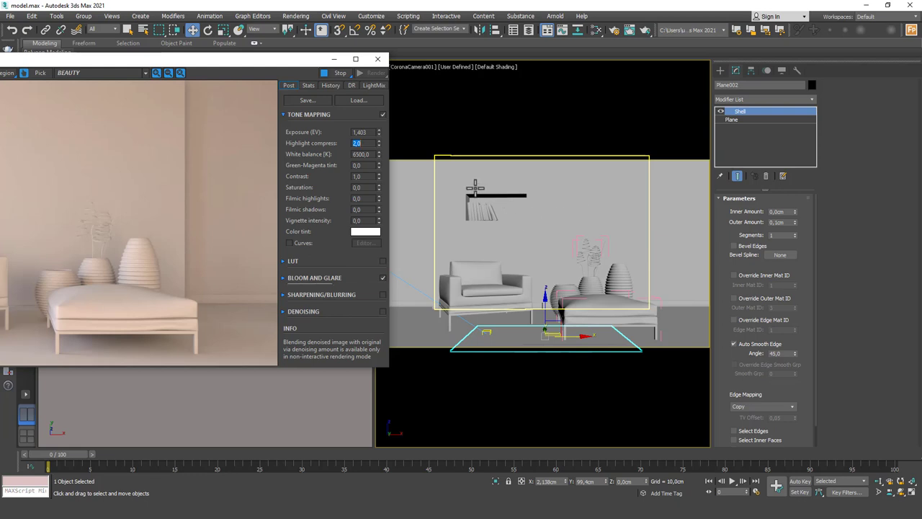
drag(251, 61, 554, 56)
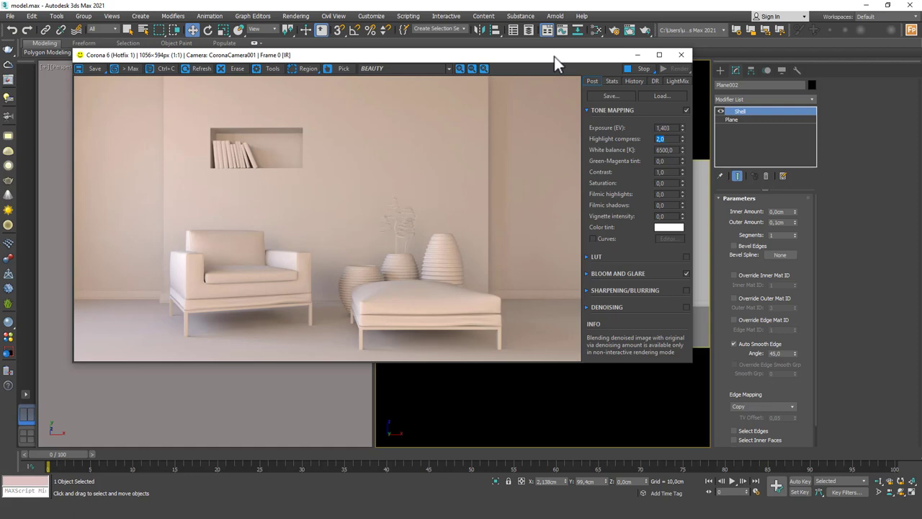
drag(522, 57, 587, 41)
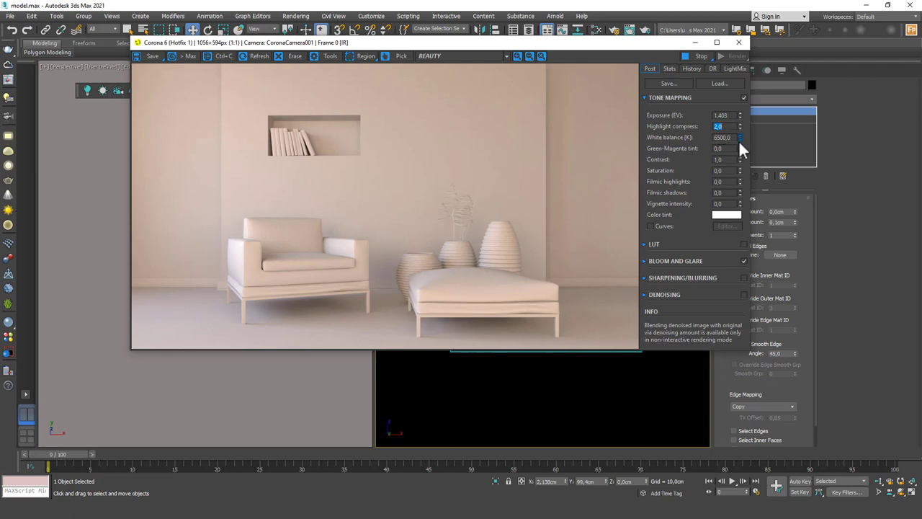
Lower the white balance to about 5816.7 K, and try changing contrast and saturation before resetting both to their defaults.
drag(736, 160, 731, 135)
drag(740, 149, 727, 301)
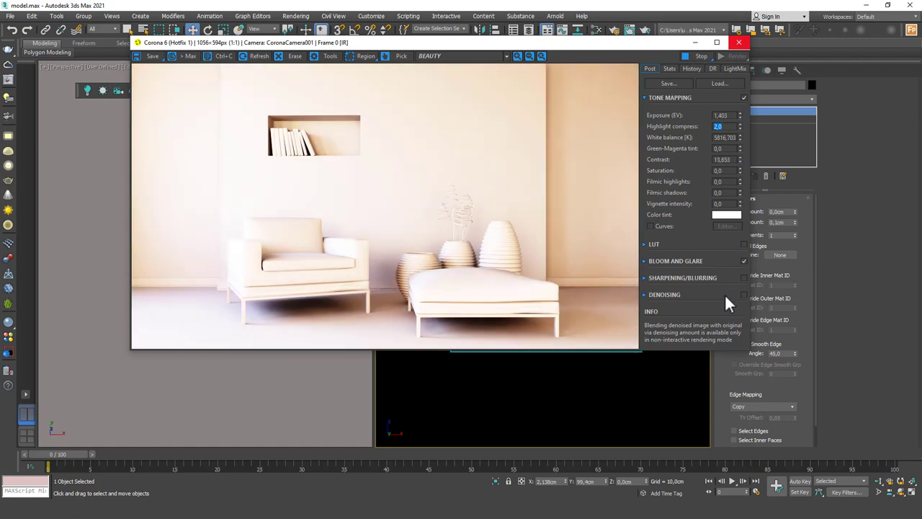
right_click(739, 158)
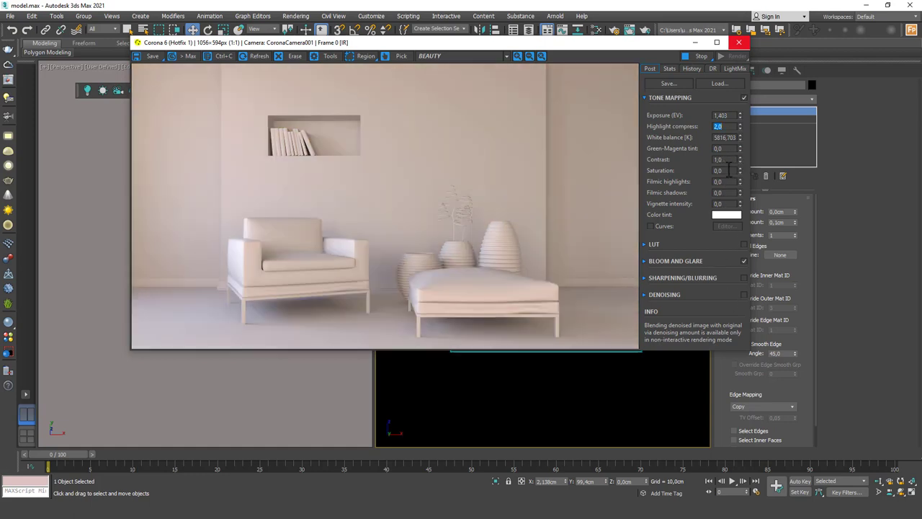
mouse_move(740, 170)
mouse_down()
mouse_move(745, 112)
mouse_move(748, 232)
mouse_move(740, 175)
mouse_up()
right_click(739, 171)
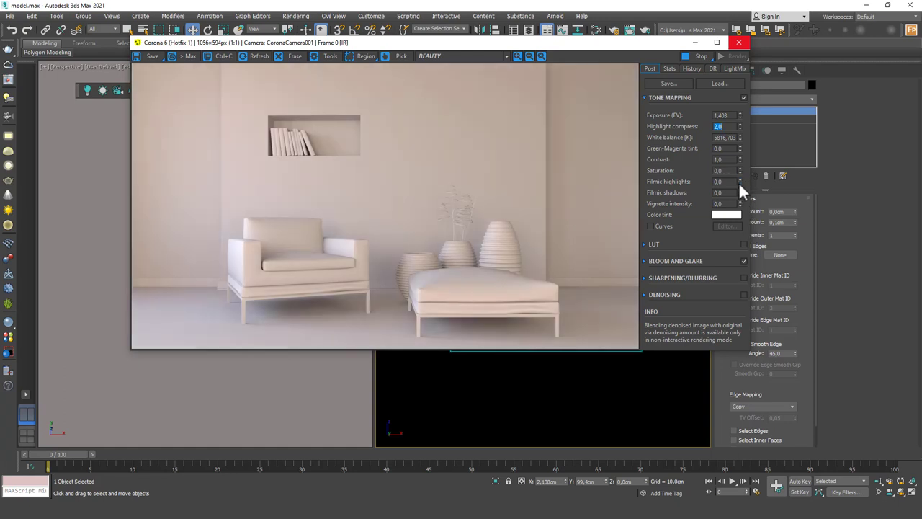
Set both the filmic highlights and the filmic shadows to 0.40.
click(718, 182)
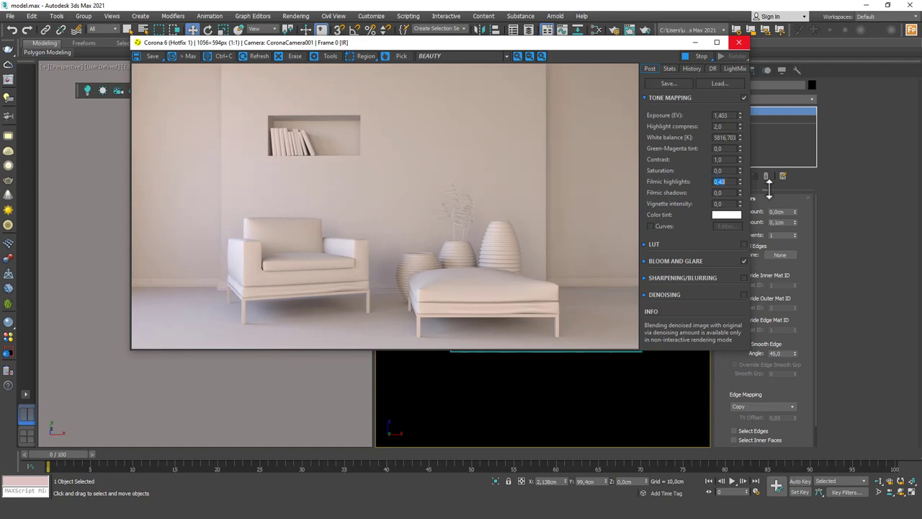
key(Tab)
text(0,4)
key(Return)
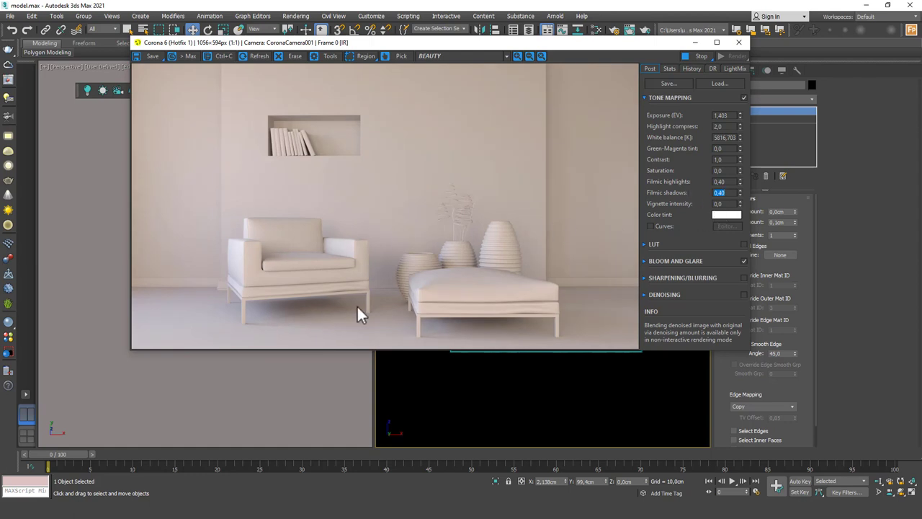
Try filmic shadows of 0 and about 0.992 on the shadow beneath the armchair, and return the value to 0.40.
scroll(350, 320, up, 2)
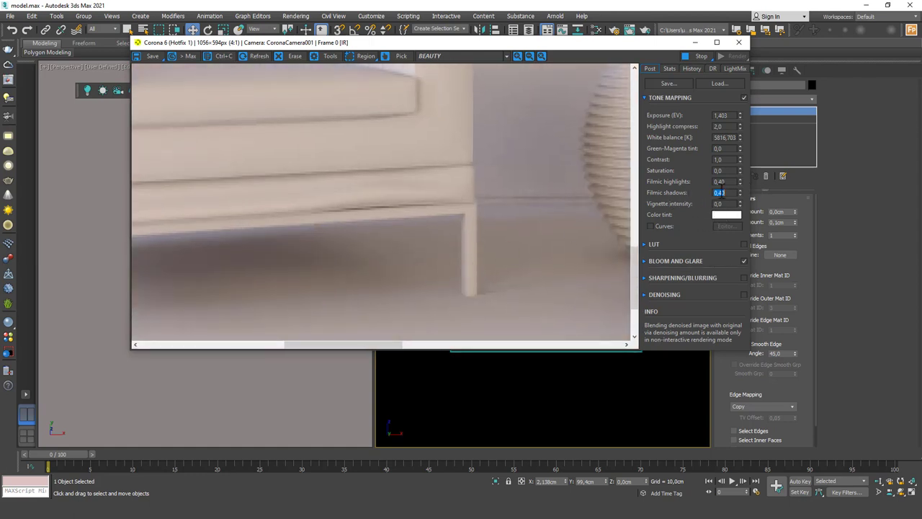
scroll(331, 263, down, 2)
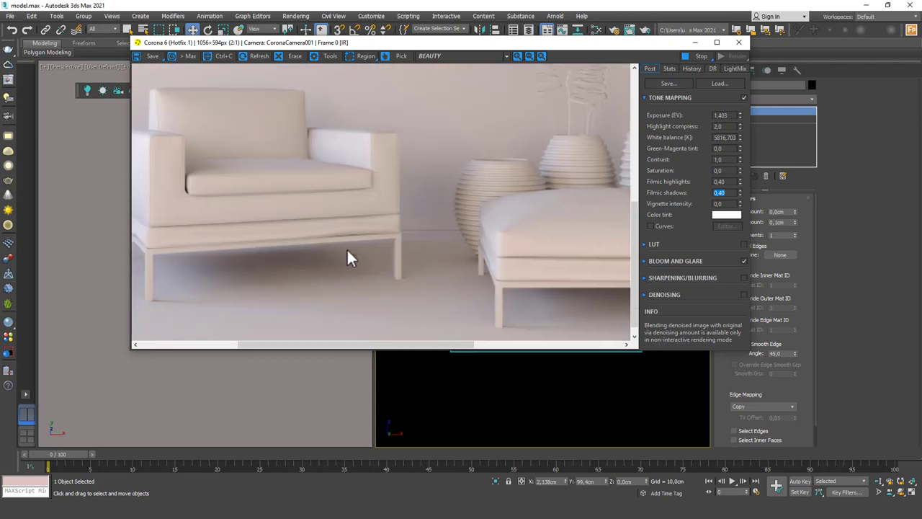
scroll(348, 260, up, 2)
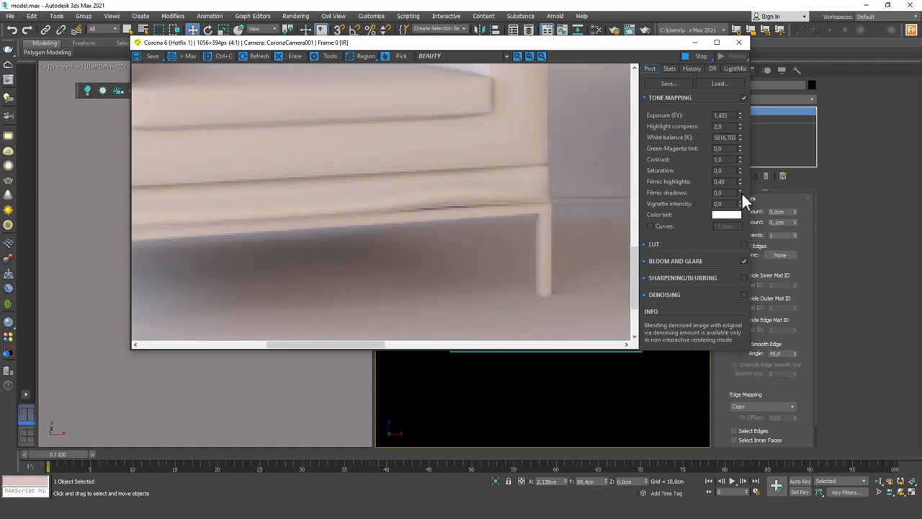
drag(742, 173, 742, 72)
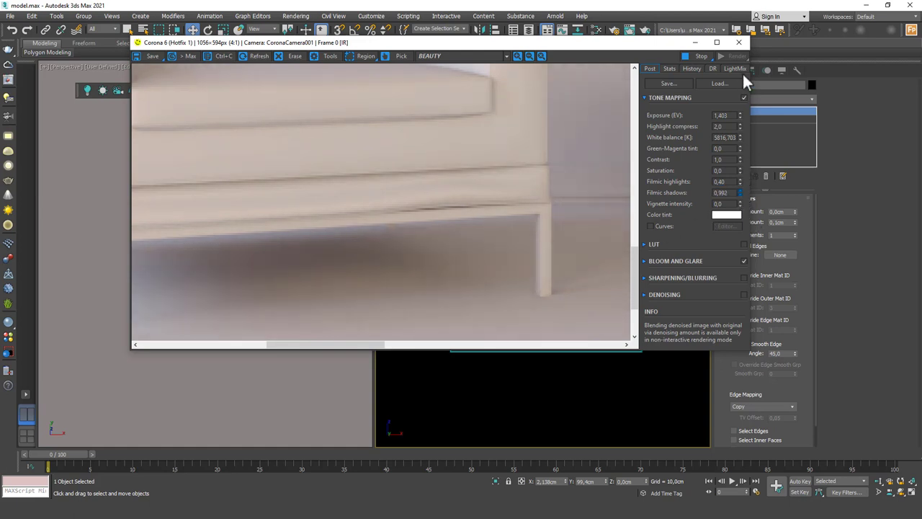
right_click(740, 192)
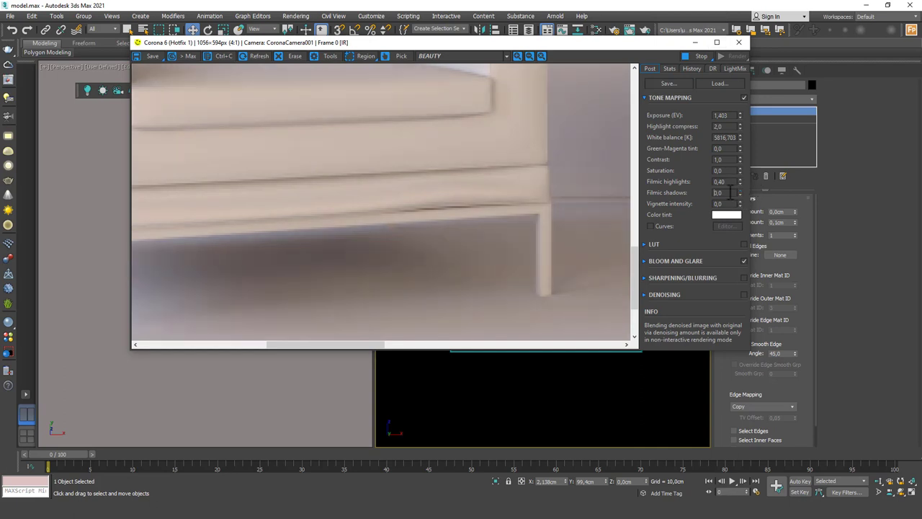
double_click(723, 192)
text(0,4)
key(Return)
scroll(448, 201, down, 1)
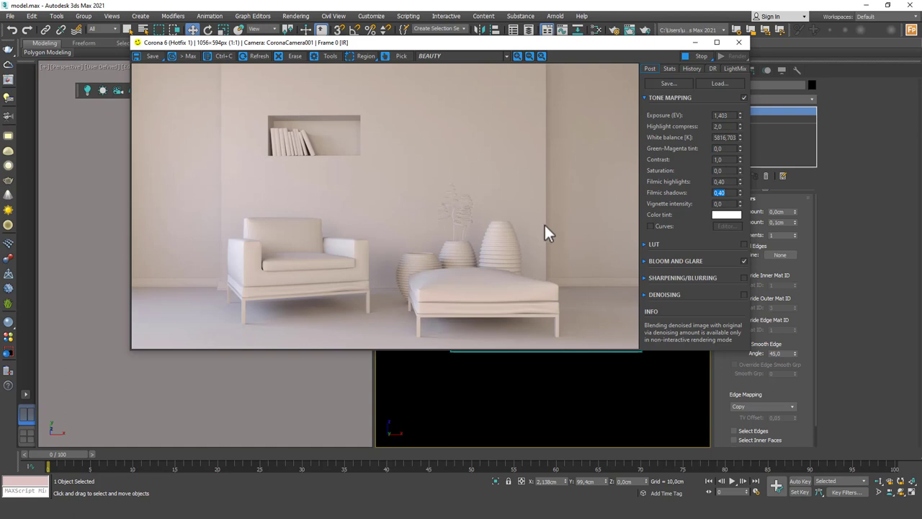
Try vignette intensities of 0.8 and 5 on the render and settle on 1.0.
key(Tab)
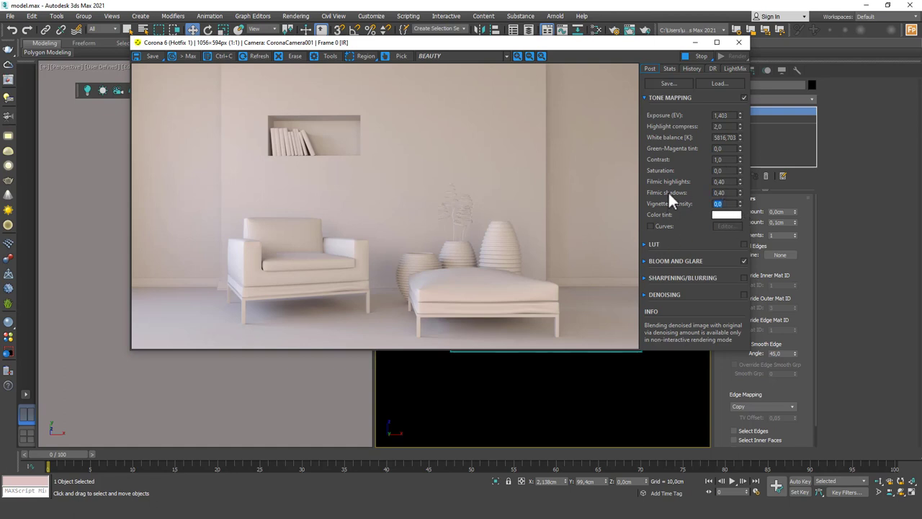
text(0,8)
key(Return)
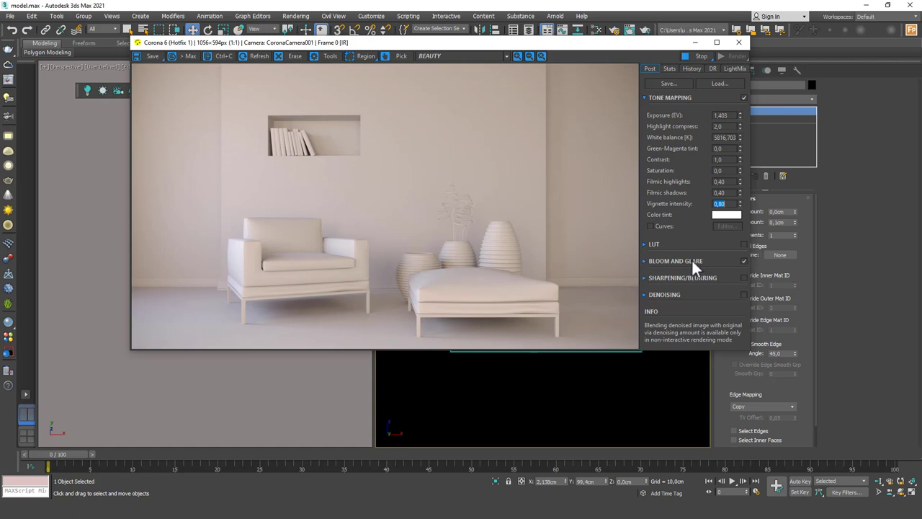
text(5)
key(Return)
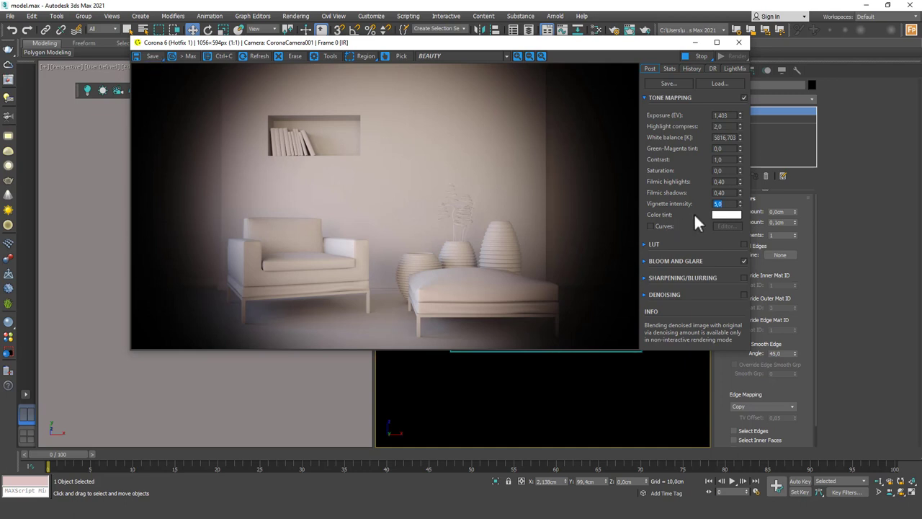
text(0)
key(Return)
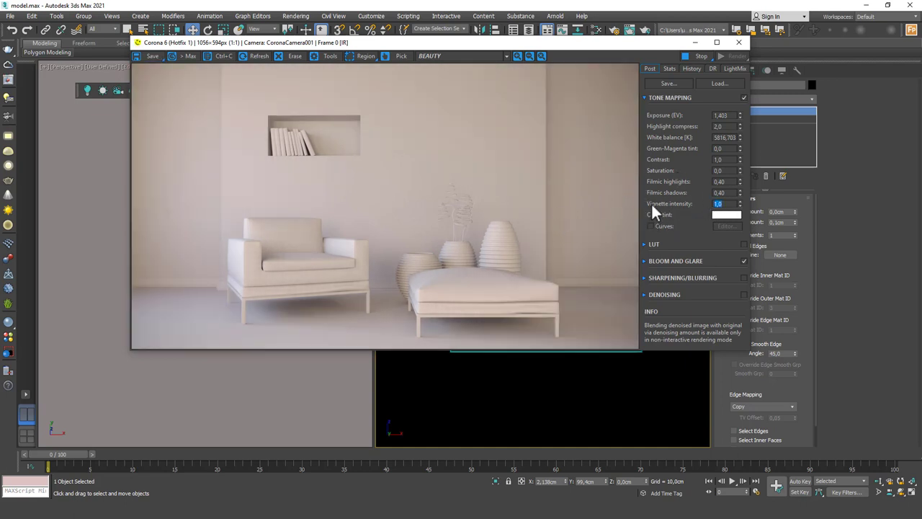
Try a saturated blue color tint on the render and cancel the color change.
click(724, 217)
drag(327, 81, 686, 59)
click(642, 81)
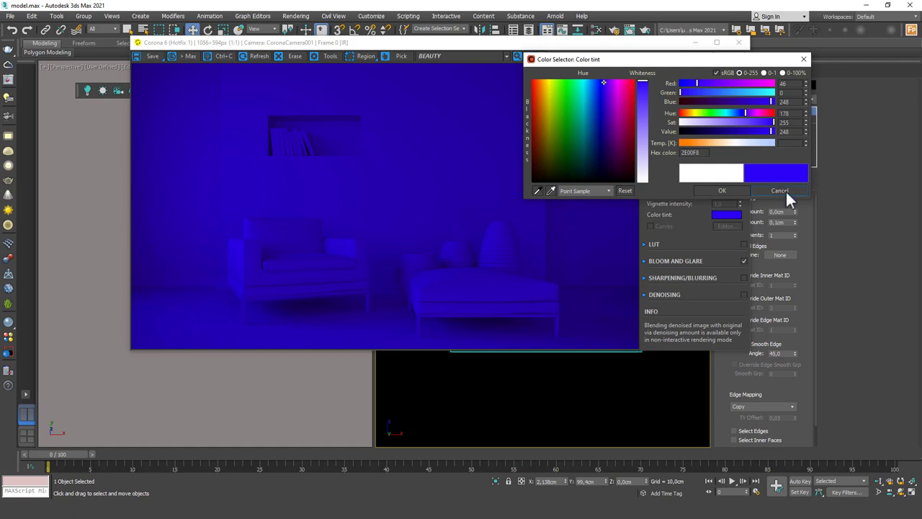
click(780, 190)
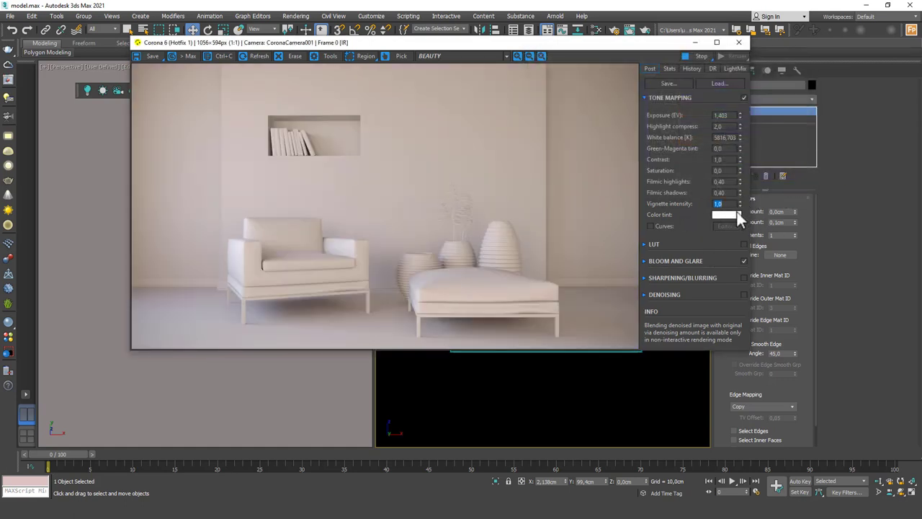
Enable curves, shape the brightness curve into an S with two added points, and switch curves off again.
click(651, 226)
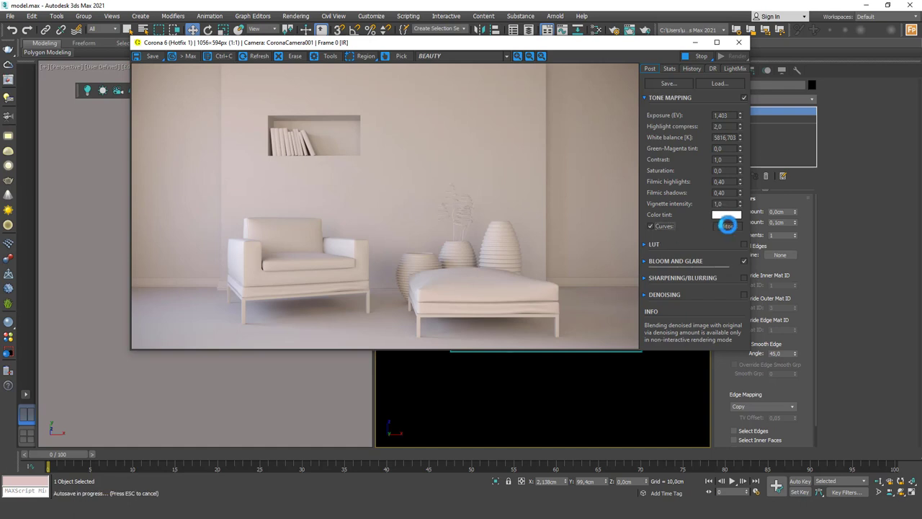
click(726, 226)
drag(804, 241, 804, 225)
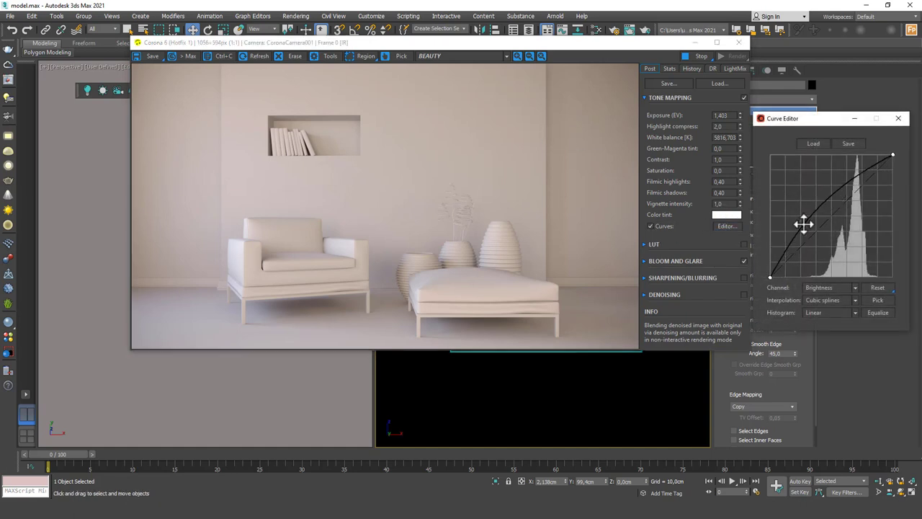
mouse_move(851, 178)
mouse_down()
mouse_move(858, 202)
mouse_move(855, 182)
mouse_up()
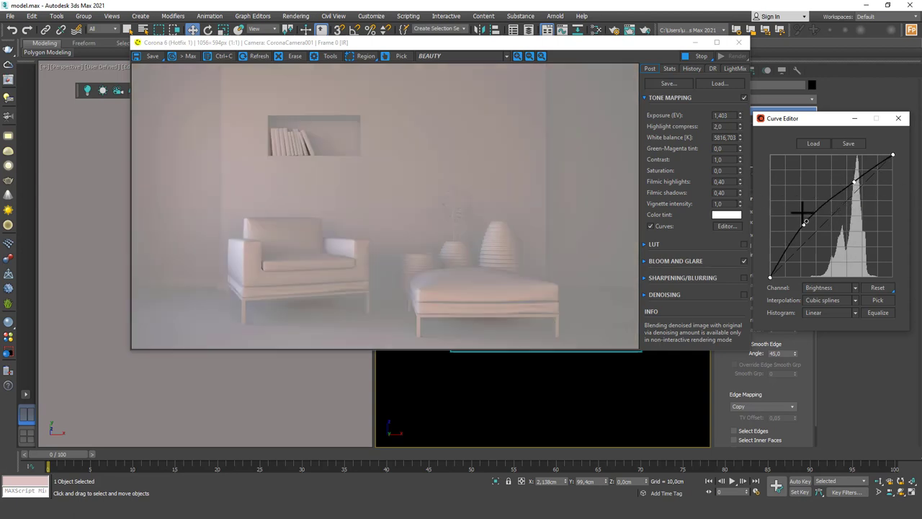
drag(805, 223, 810, 245)
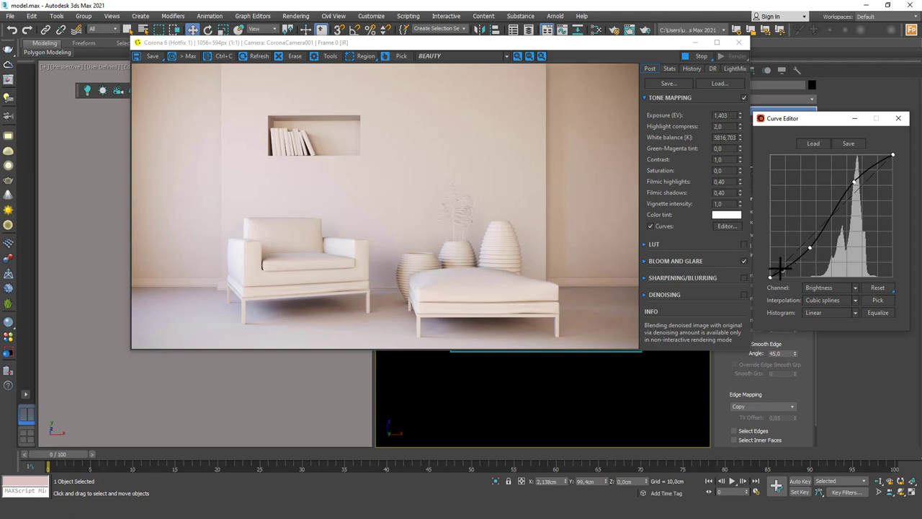
click(898, 118)
click(651, 225)
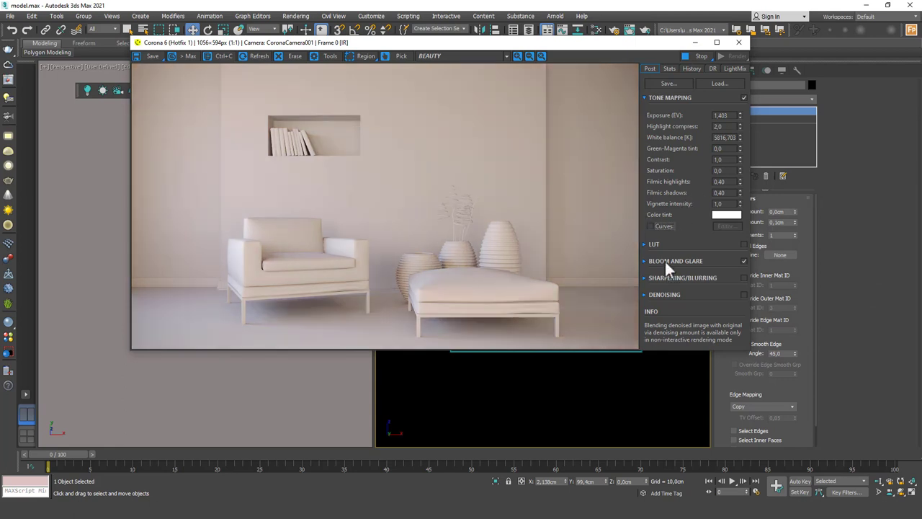
Expand the LUT settings and enable LUT with the Adanmq_Advantix_100 preset.
click(653, 244)
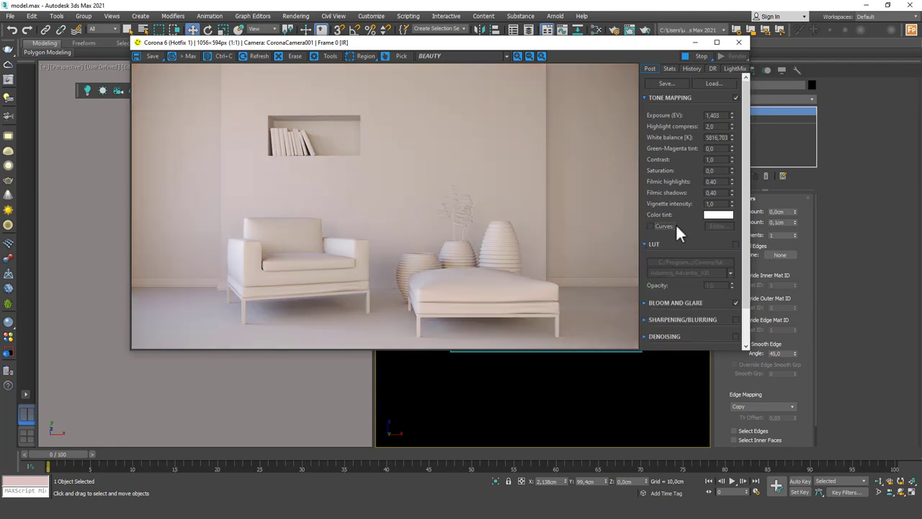
scroll(748, 234, down, 2)
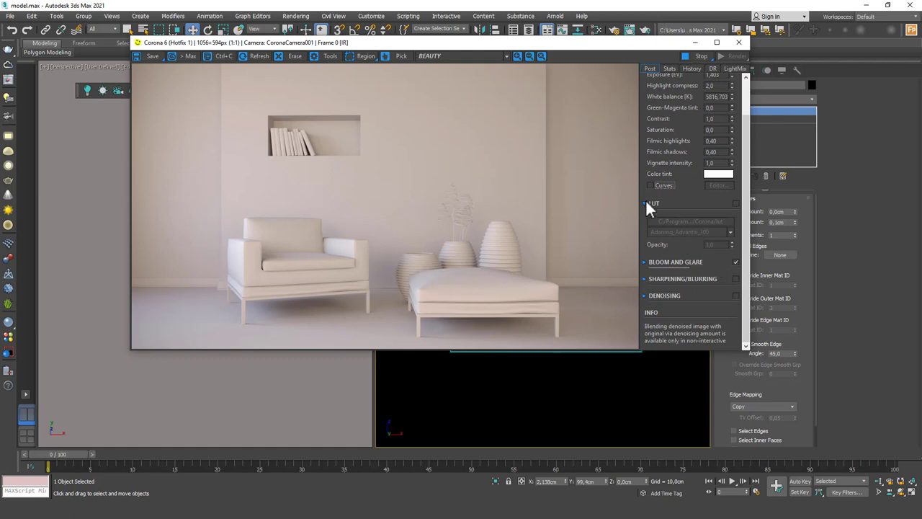
click(736, 203)
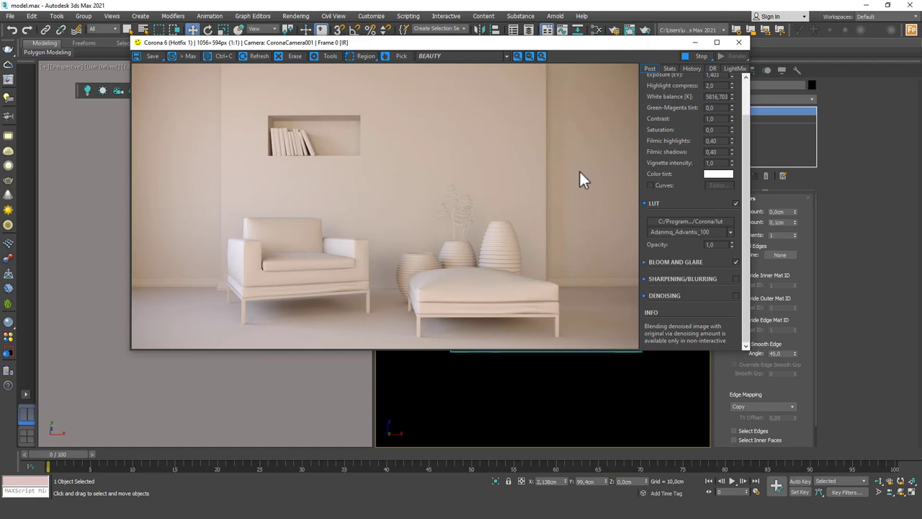
Preview the LUT presets one by one from Adanmq_Advantix_100 through the Vista presets to the SC_S315_n2 preset.
click(697, 233)
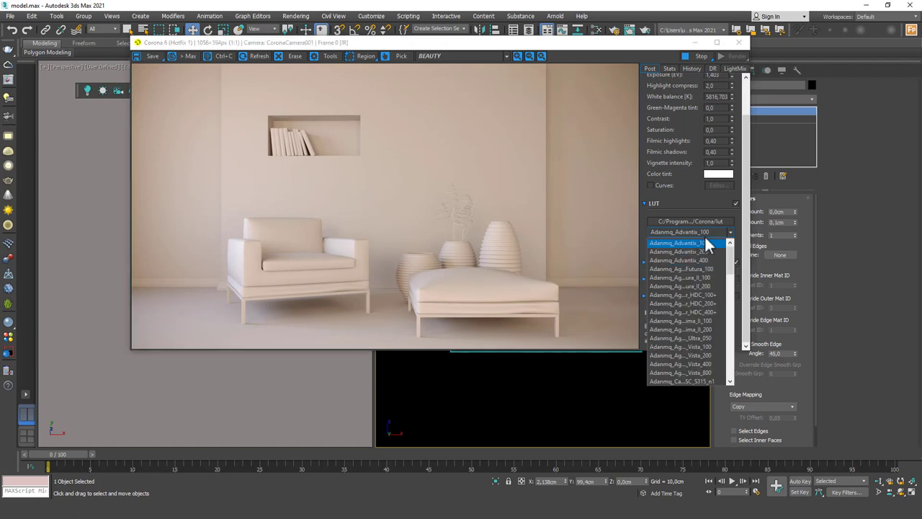
mouse_move(730, 258)
mouse_down()
mouse_move(731, 341)
mouse_move(742, 245)
mouse_up()
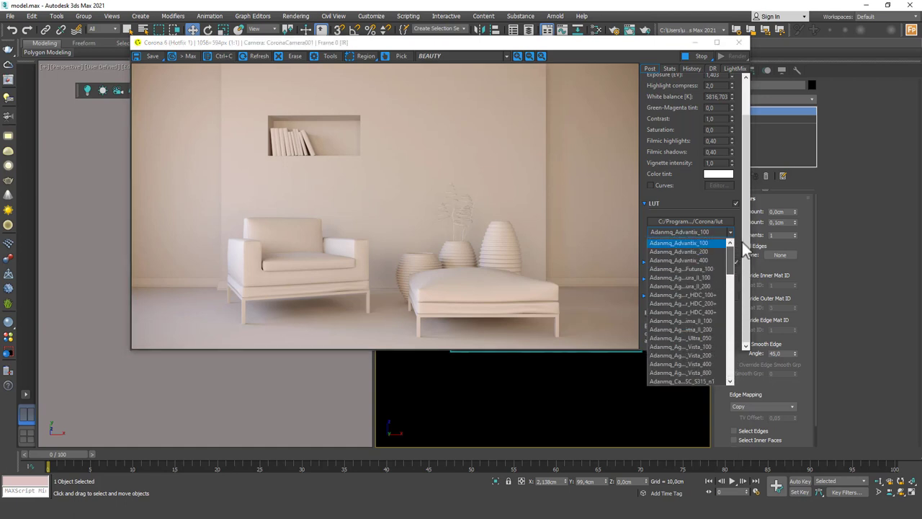
click(696, 235)
scroll(695, 233, down, 3)
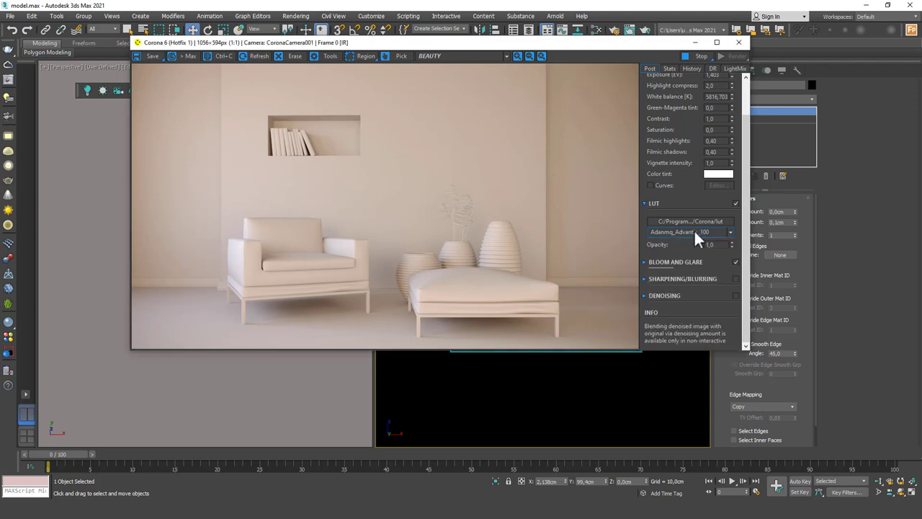
scroll(694, 232, down, 3)
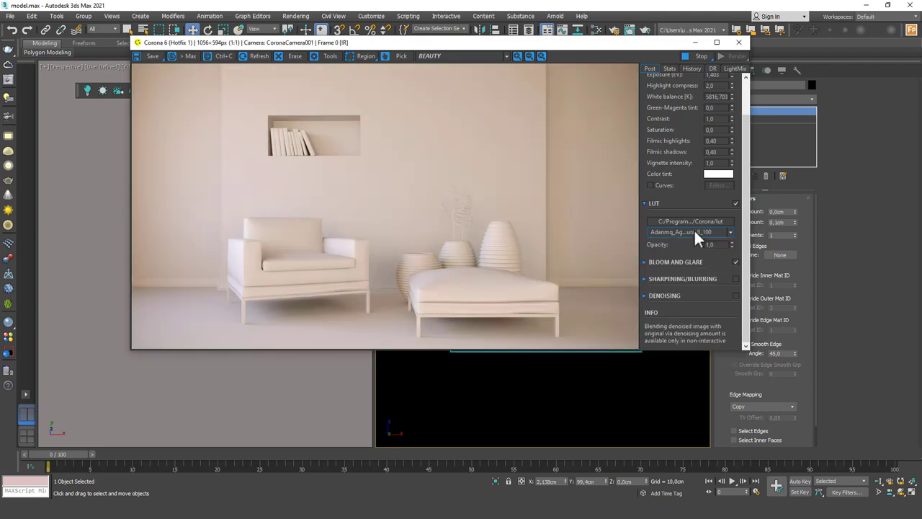
scroll(695, 234, down, 4)
scroll(696, 234, down, 3)
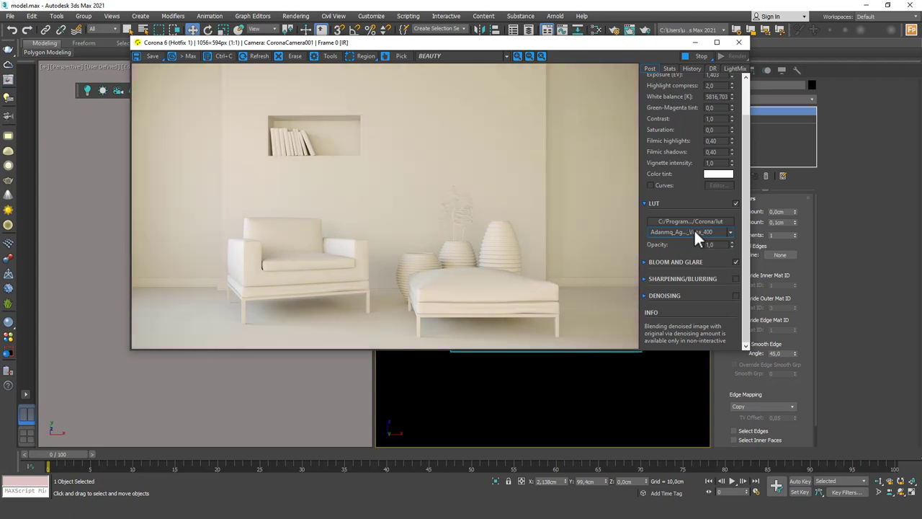
Jump further down the LUT presets, preview the Adanmq_Ektachrome variants and settle on Adanmq_Ektachrome_320t.
click(693, 232)
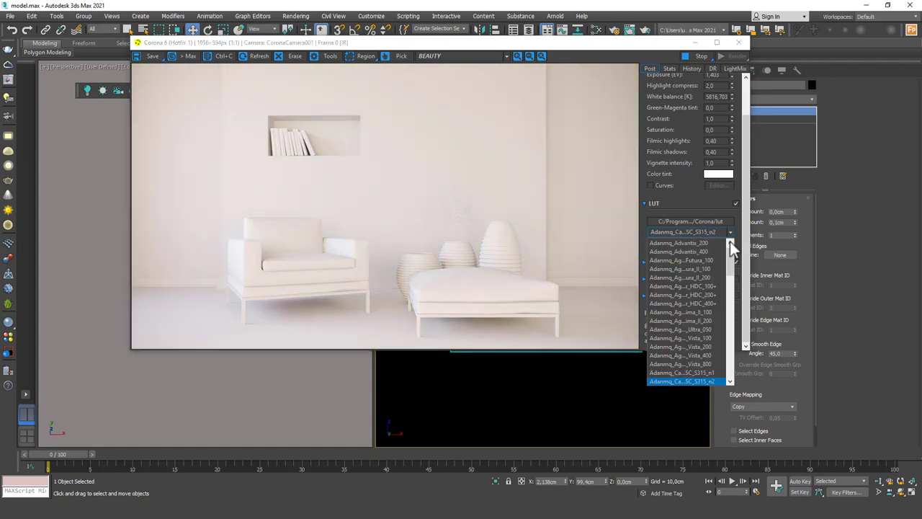
drag(730, 248, 729, 298)
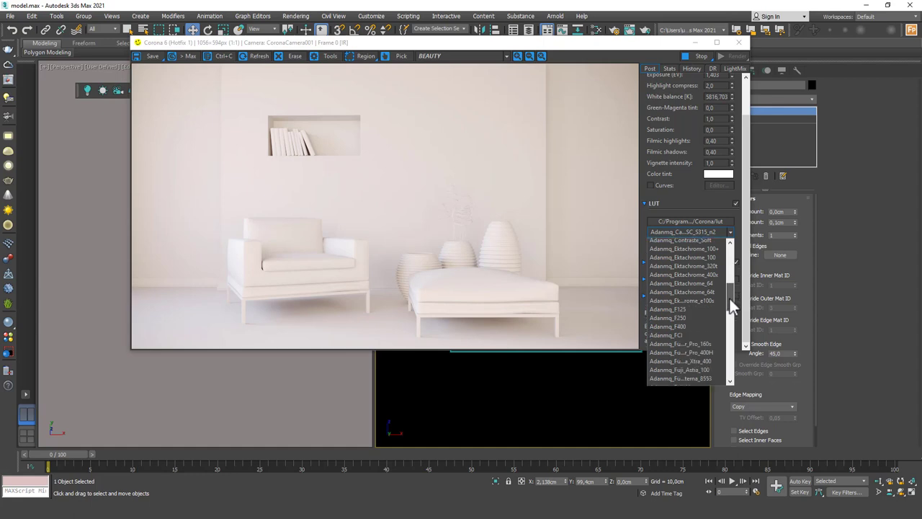
click(696, 247)
scroll(693, 231, down, 3)
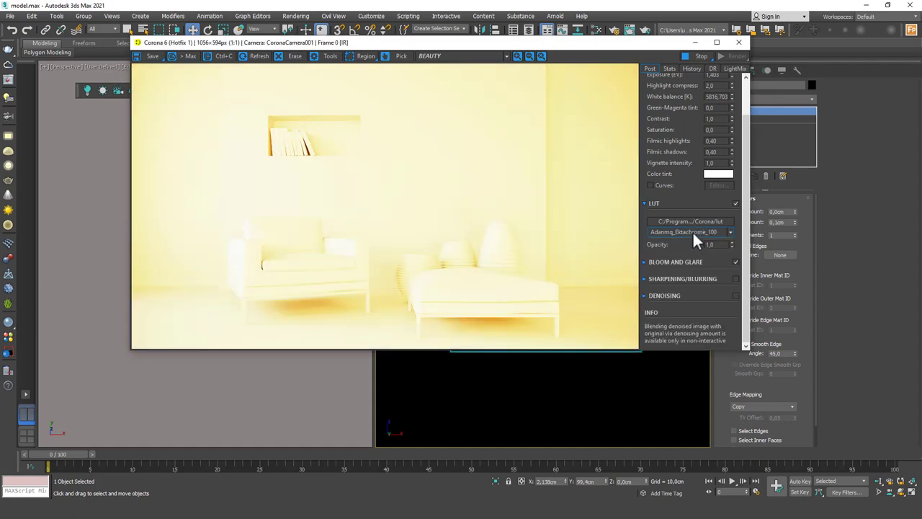
scroll(692, 232, down, 4)
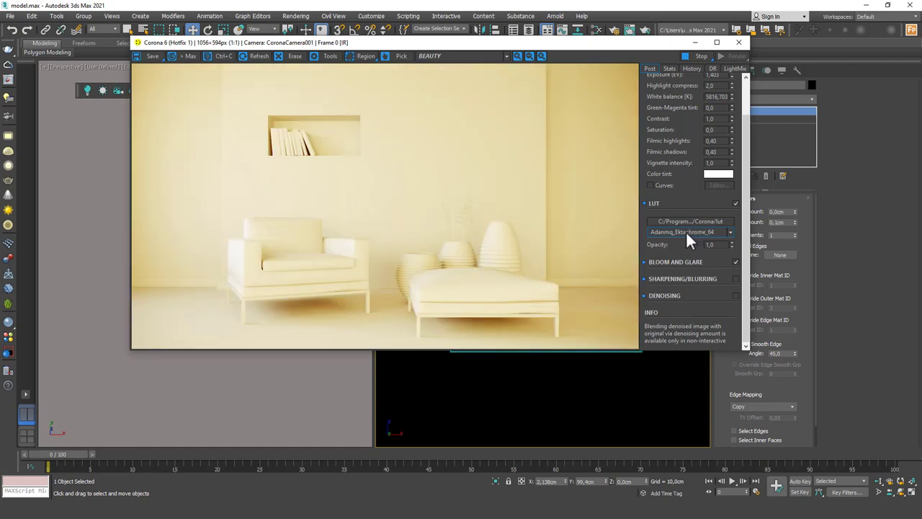
scroll(692, 231, up, 3)
scroll(694, 231, down, 2)
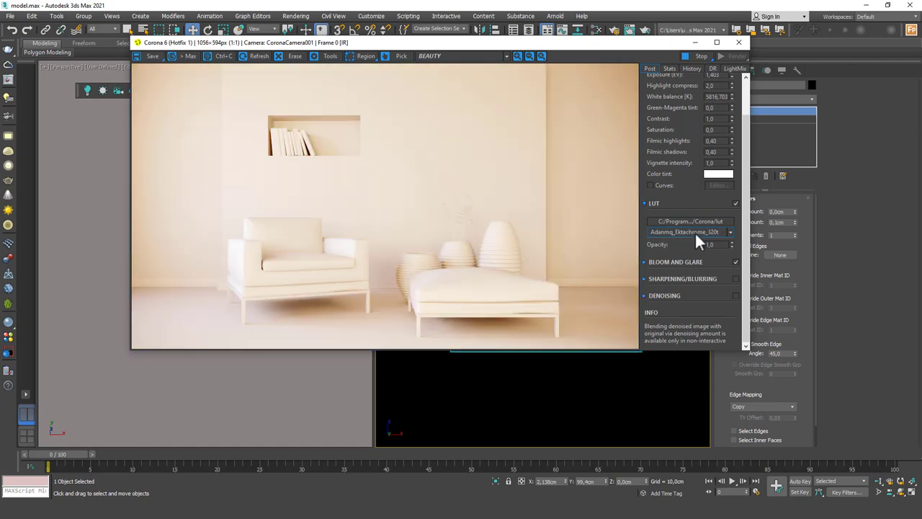
scroll(747, 101, up, 2)
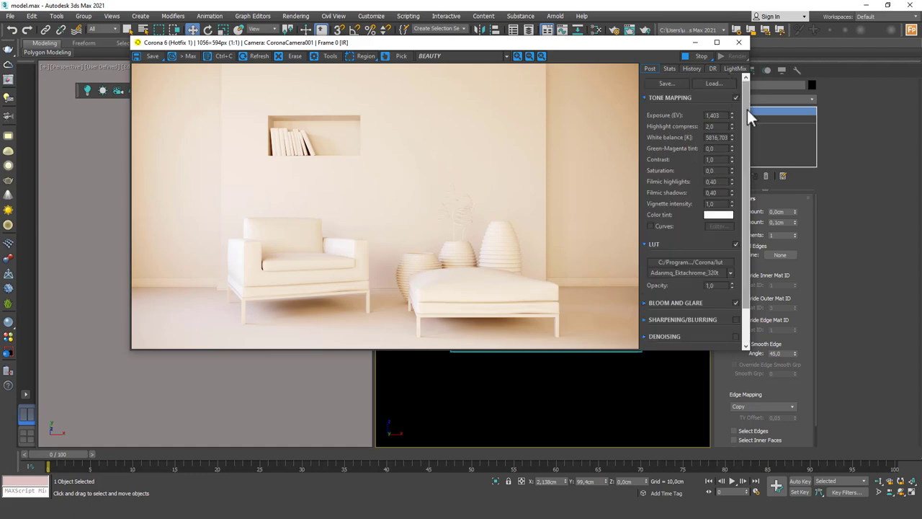
Set the exposure to 1.0 and the white balance to 4522.186 K, comparing the render with LUT off and on.
drag(732, 112, 727, 182)
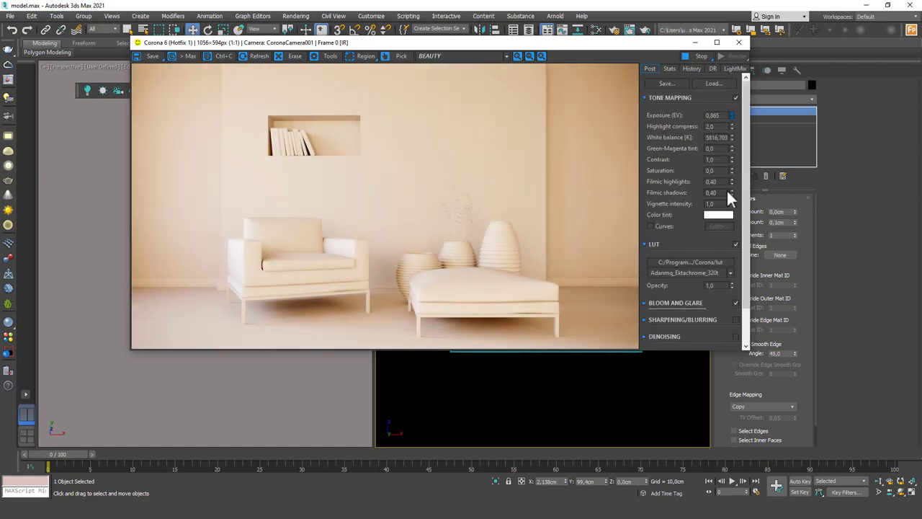
drag(732, 142, 732, 173)
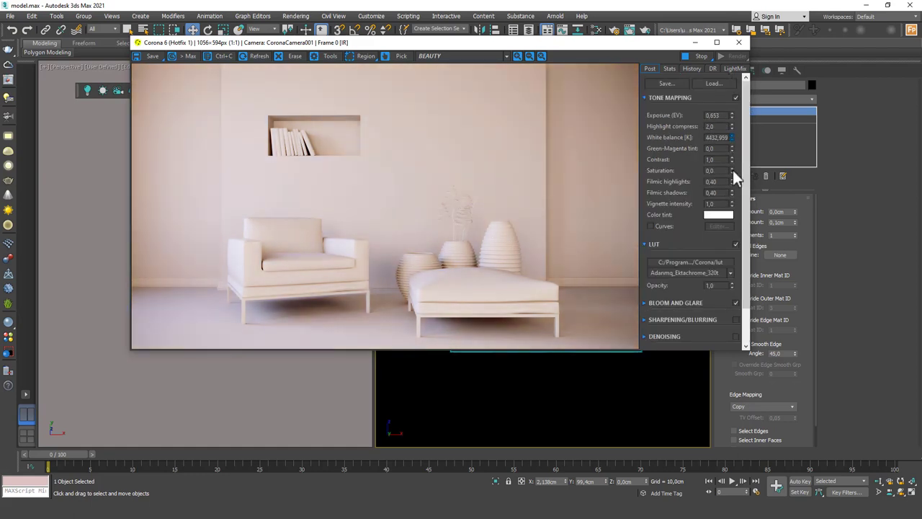
click(736, 243)
click(736, 244)
double_click(726, 115)
Switch the LUT to Adanmq_Kodachrome_200, compare it with the neighbouring Adanmq_Kodachrome_75, and keep Adanmq_Kodachrome_200.
click(714, 272)
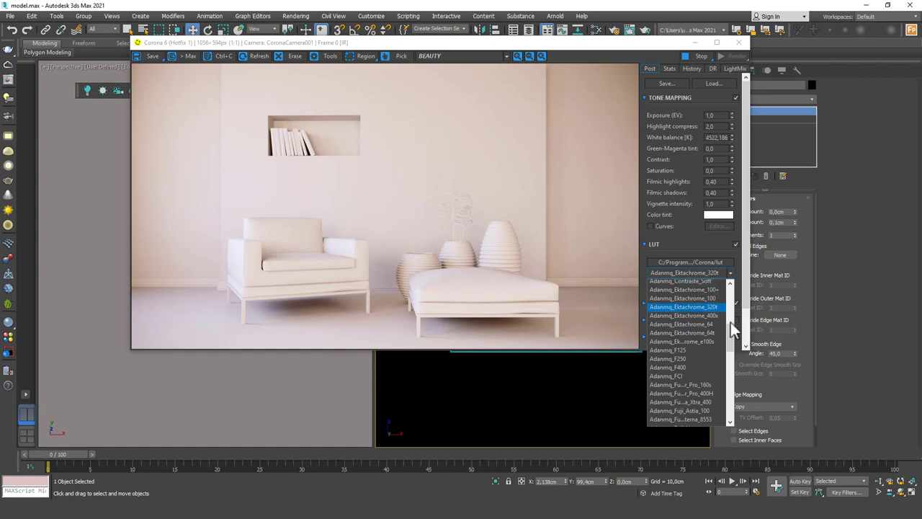
drag(733, 338, 734, 364)
click(712, 351)
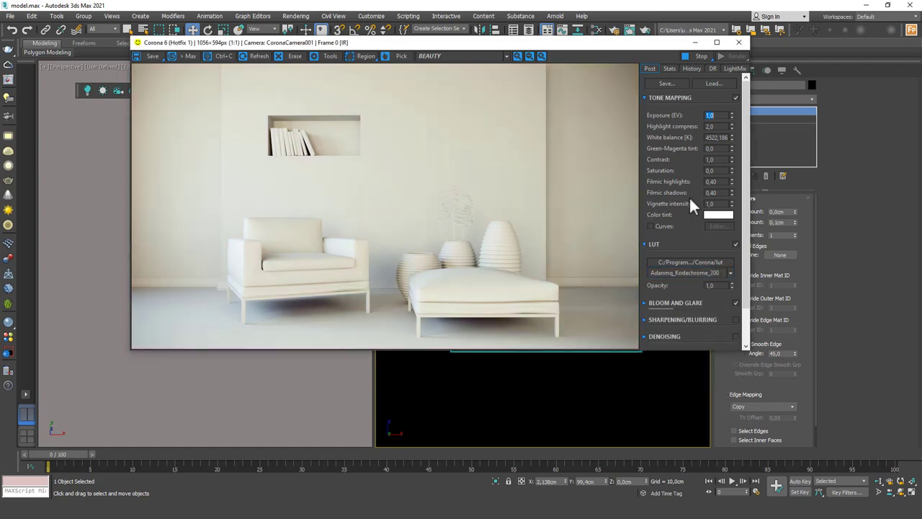
scroll(710, 273, down, 1)
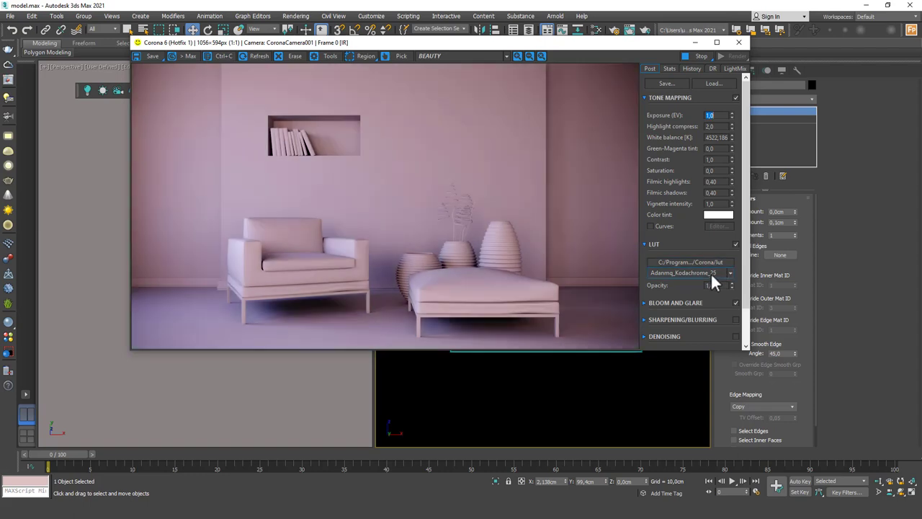
scroll(711, 272, down, 1)
scroll(710, 272, up, 1)
scroll(710, 272, up, 1)
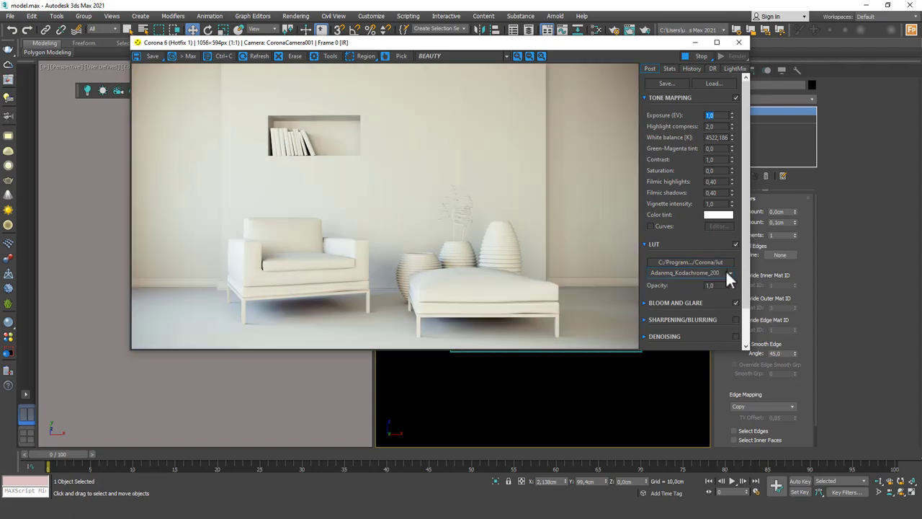
Try a LUT opacity of 0.020 and settle on 0.524.
click(729, 274)
click(747, 284)
drag(732, 287, 742, 338)
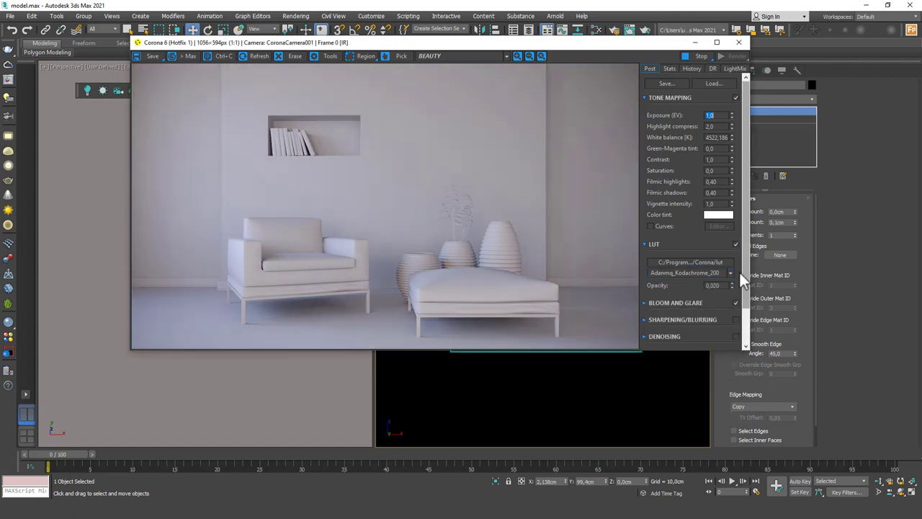
drag(732, 286, 734, 225)
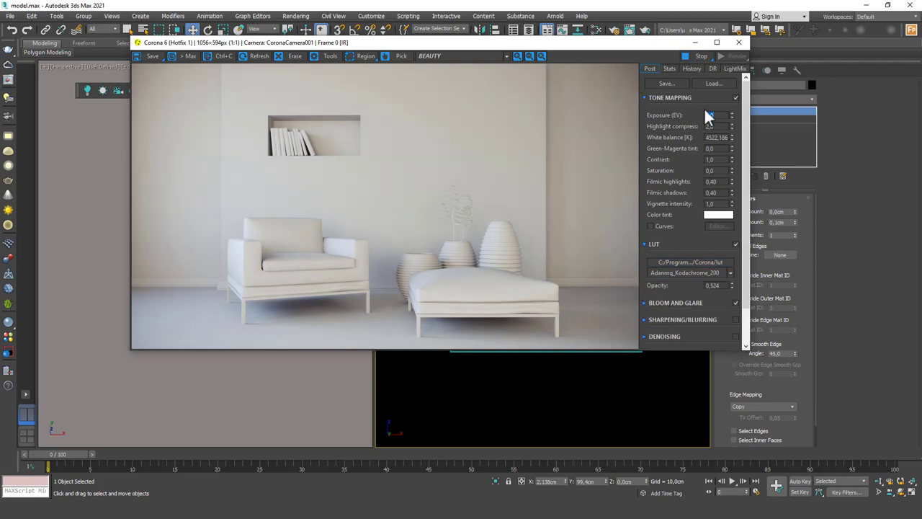
Raise the tone mapping exposure to 1.615.
scroll(746, 276, down, 2)
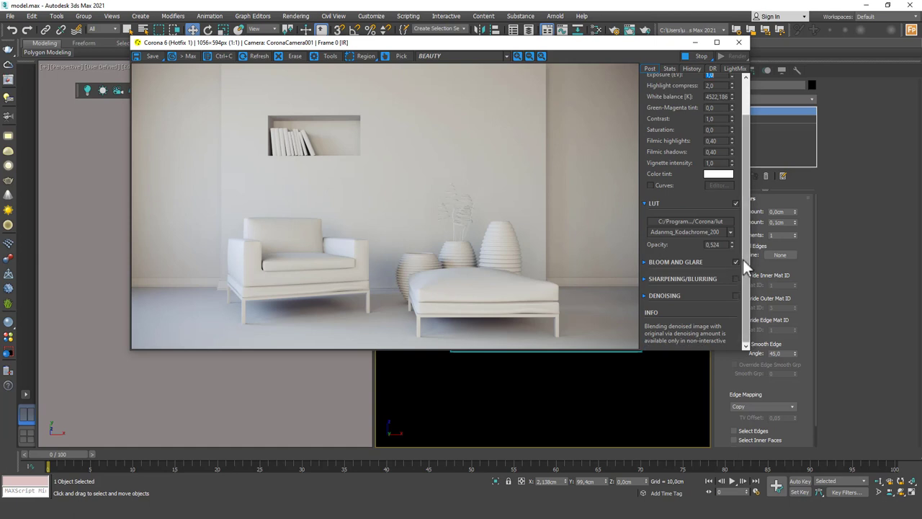
scroll(749, 108, up, 2)
drag(732, 116, 729, 46)
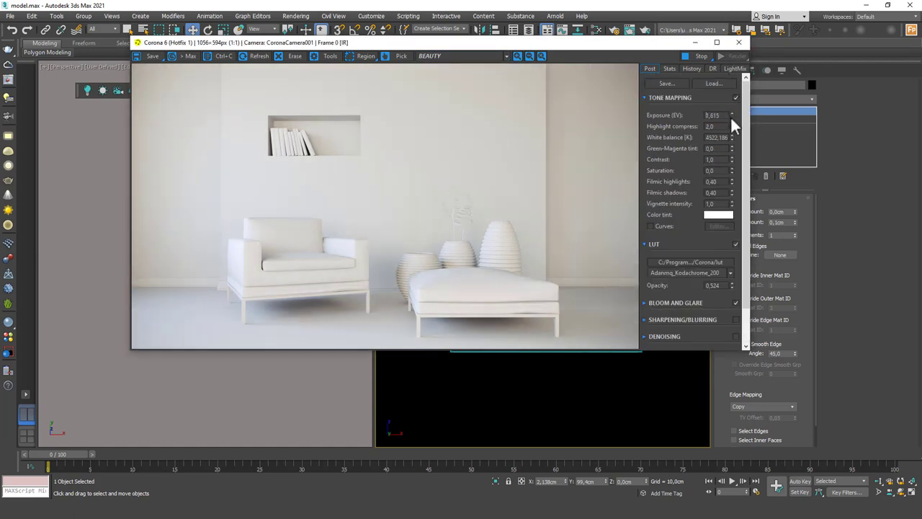
Zoom in on the armchair's armrest in the render and compare it with bloom and glare on and off.
scroll(748, 130, down, 2)
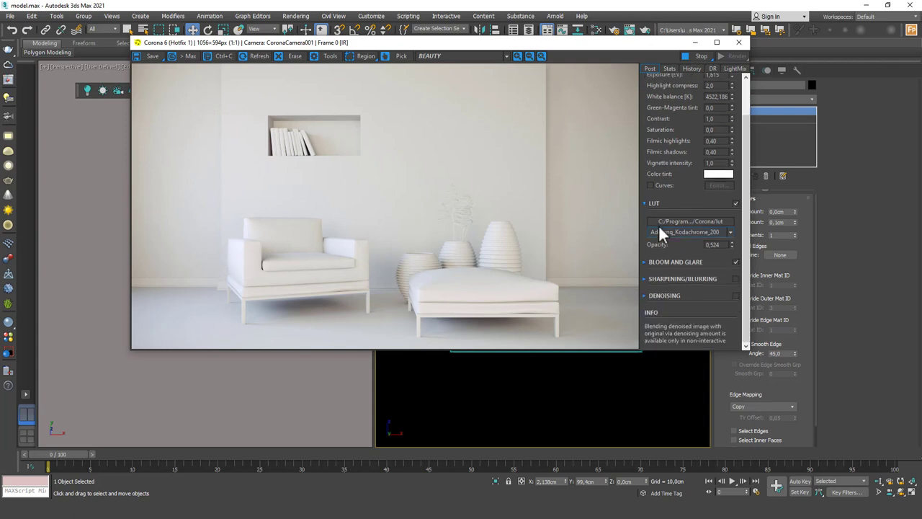
scroll(322, 266, up, 1)
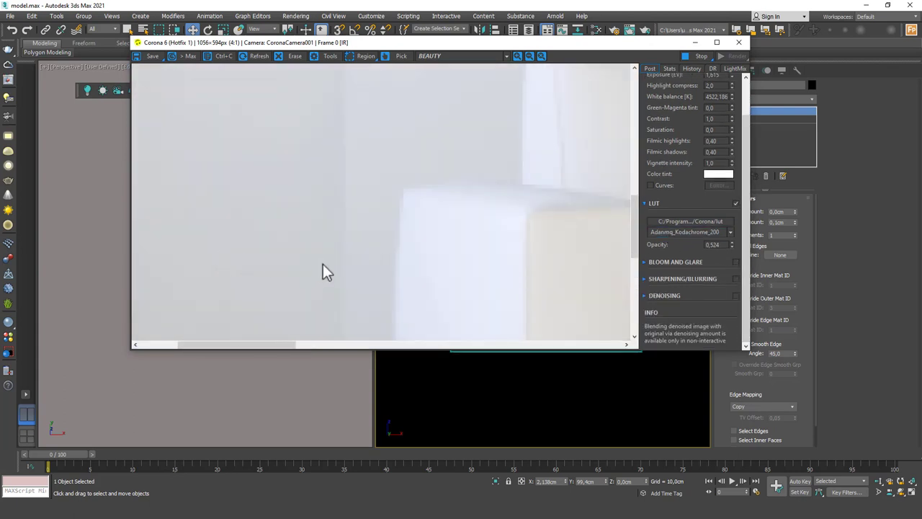
scroll(341, 175, up, 1)
click(735, 262)
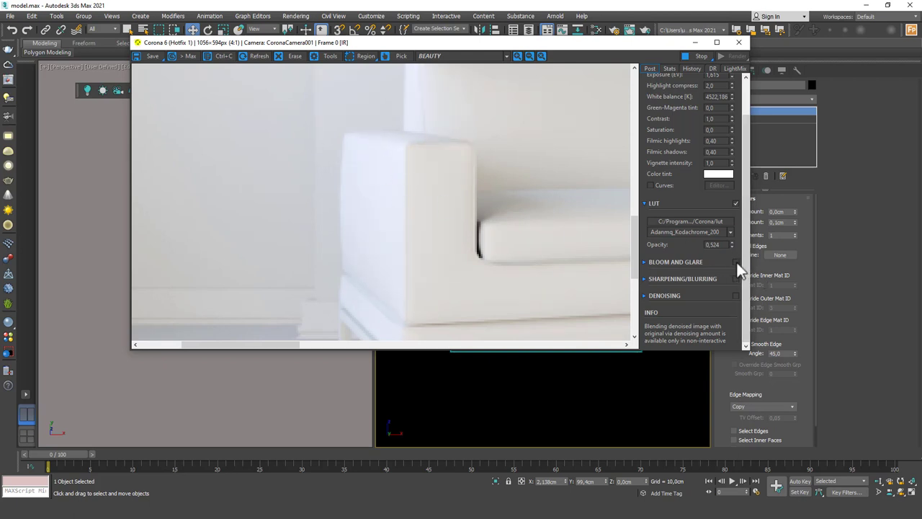
Expand the bloom and glare settings, try bloom and glare intensities of 10, and compare the full render with the effect off and on.
click(667, 261)
key(Tab)
text(10)
key(Tab)
text(10)
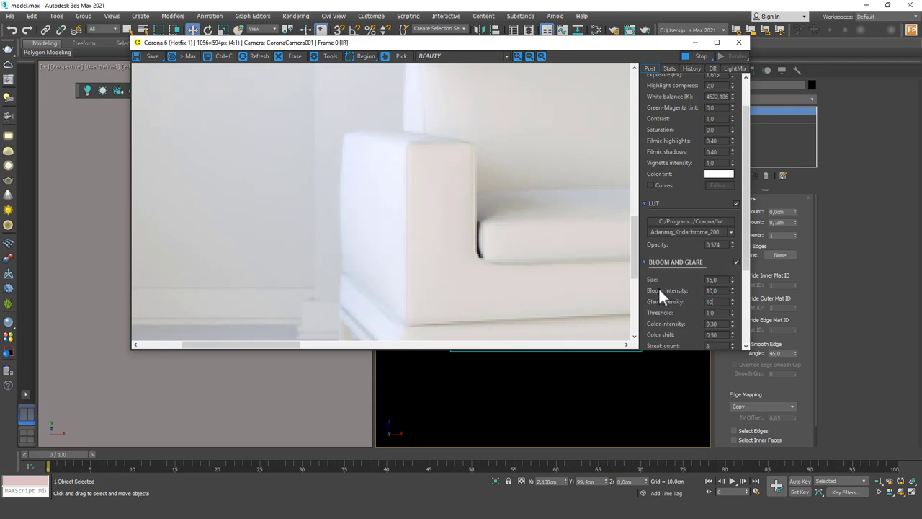
key(Return)
scroll(404, 211, down, 1)
scroll(387, 225, down, 1)
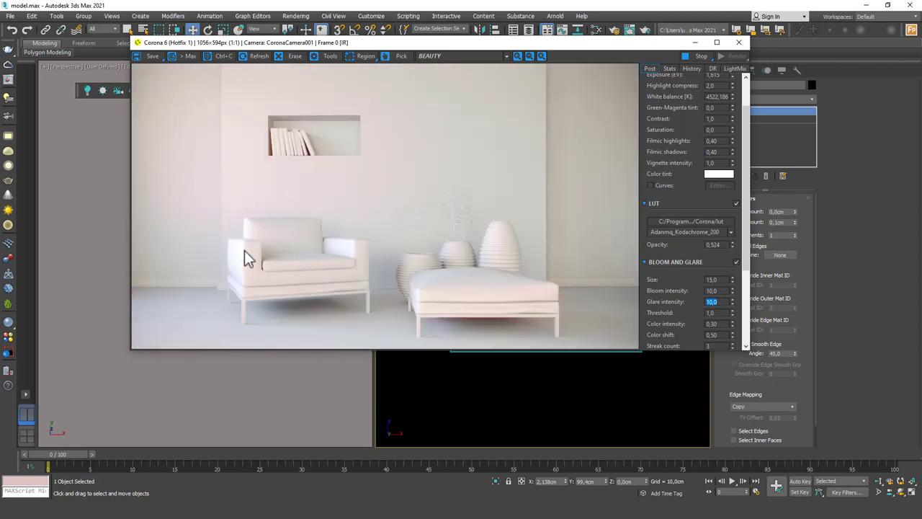
click(737, 262)
click(737, 263)
Set the bloom and glare intensities to 1, keep the effect enabled, and collapse its settings.
double_click(721, 290)
text(1)
key(Return)
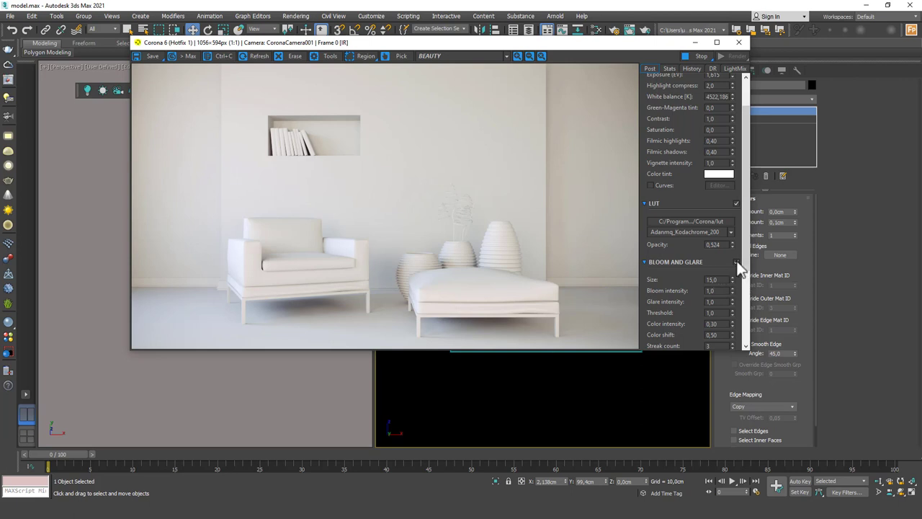
click(675, 260)
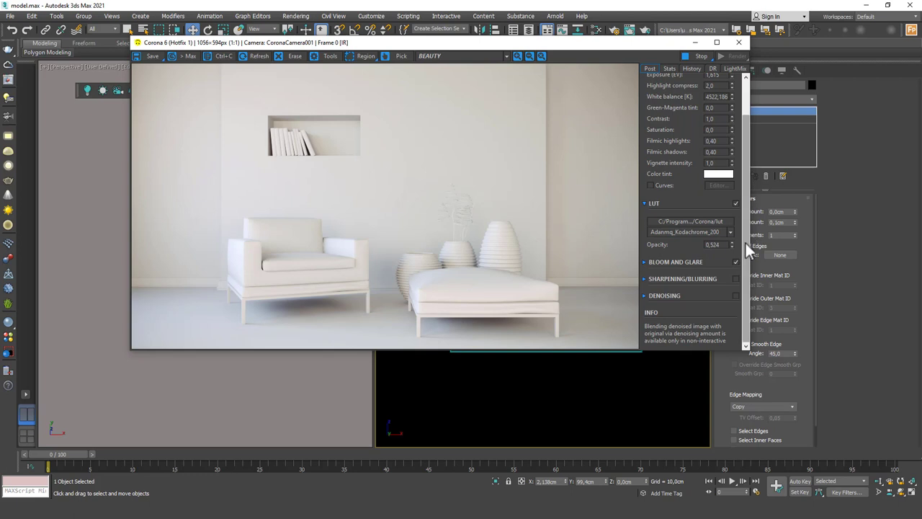
Lower the tone mapping exposure to 1.141.
scroll(745, 244, up, 2)
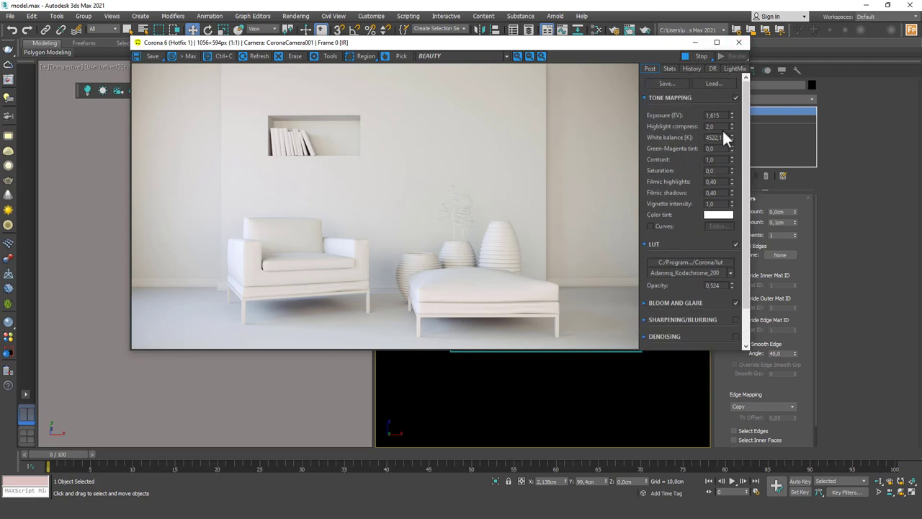
drag(732, 115, 730, 159)
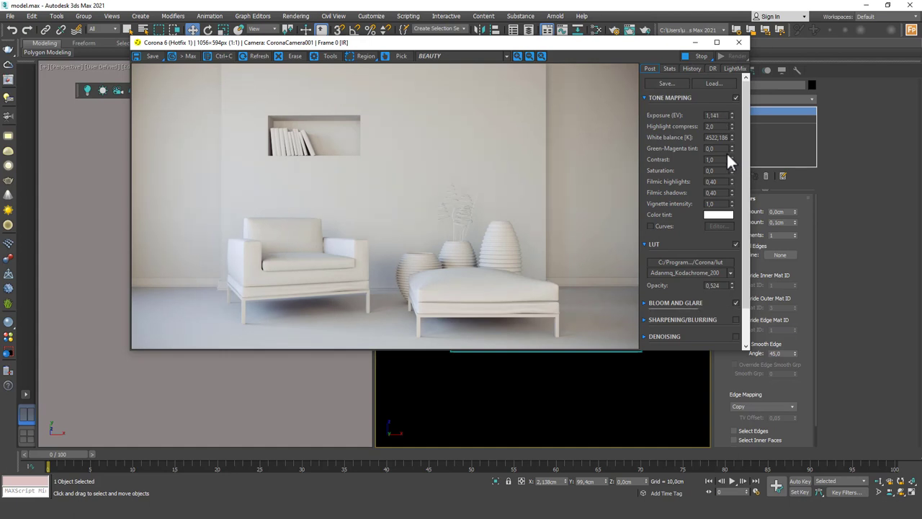